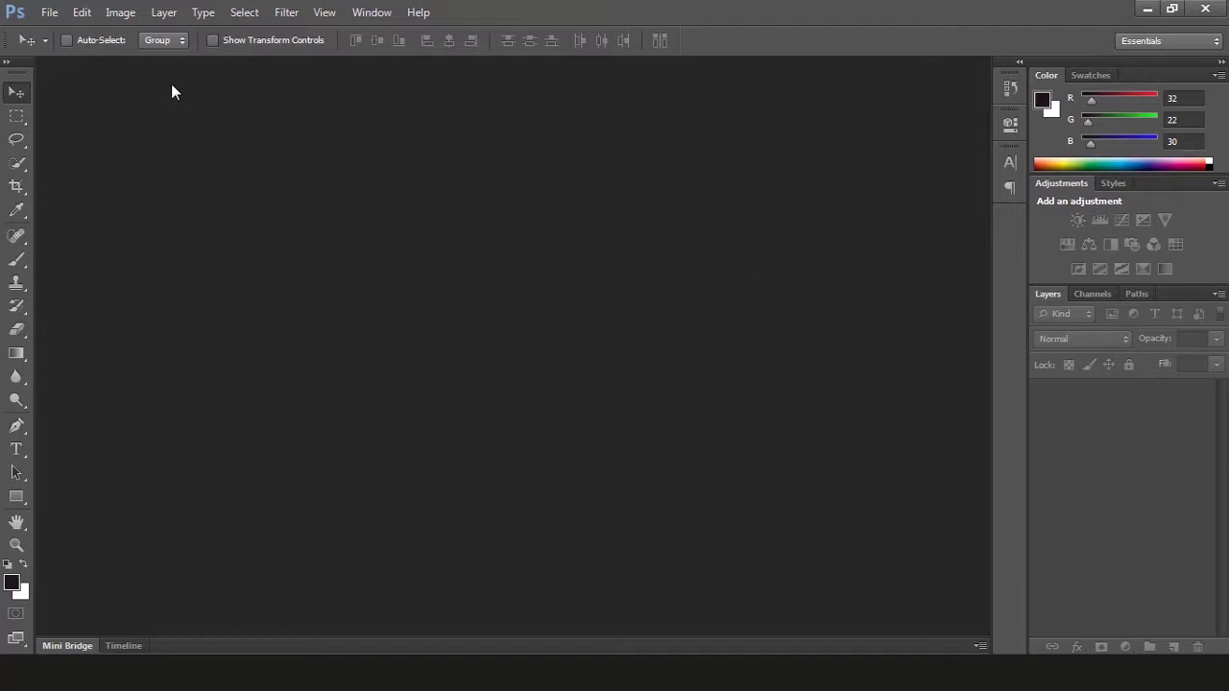
Start a new document and name it "Whatever".
key(ctrl+n)
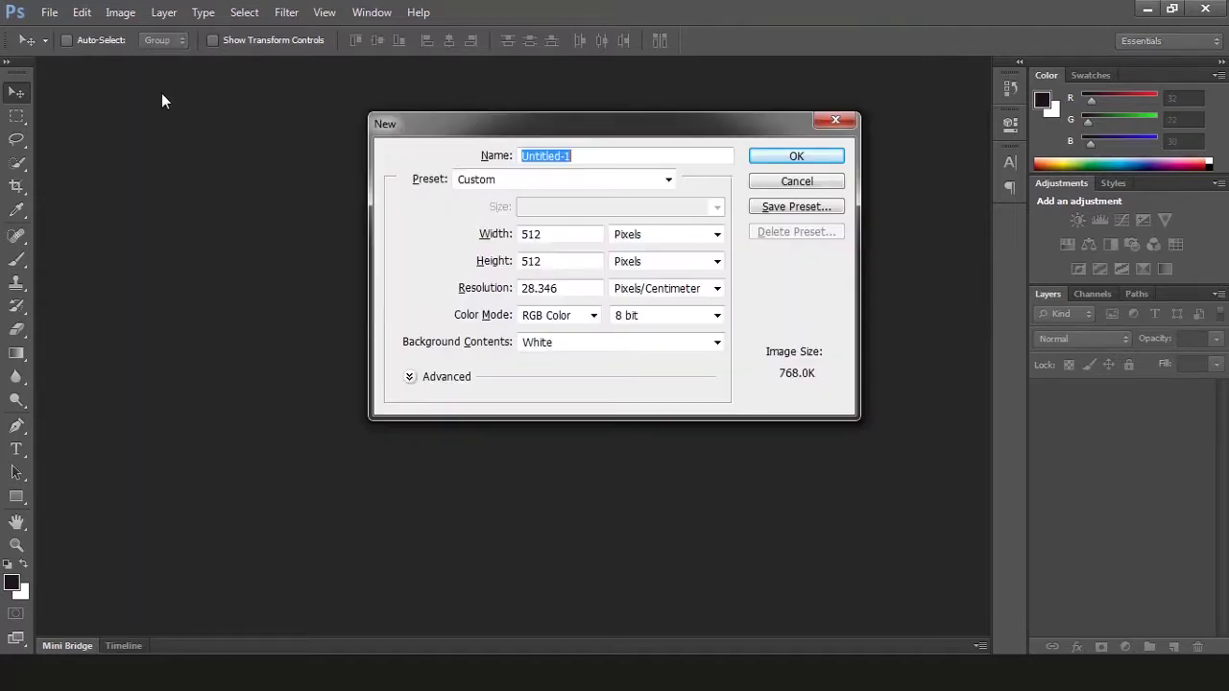
key(Escape)
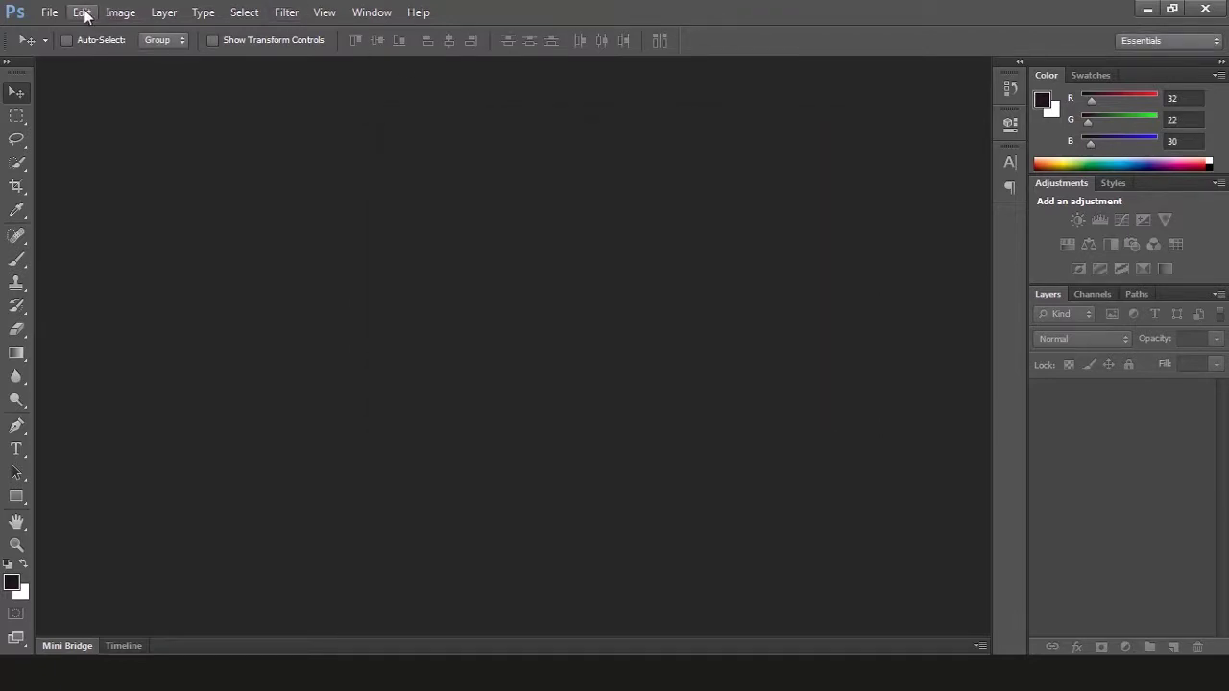
click(49, 11)
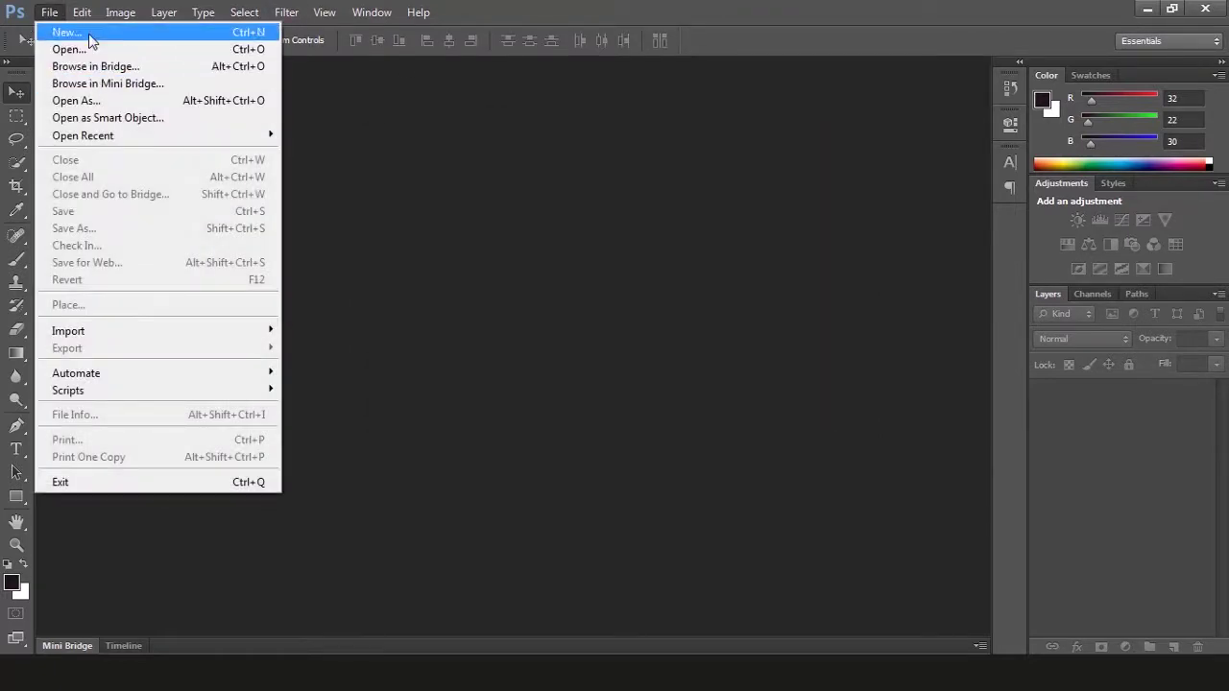
click(90, 36)
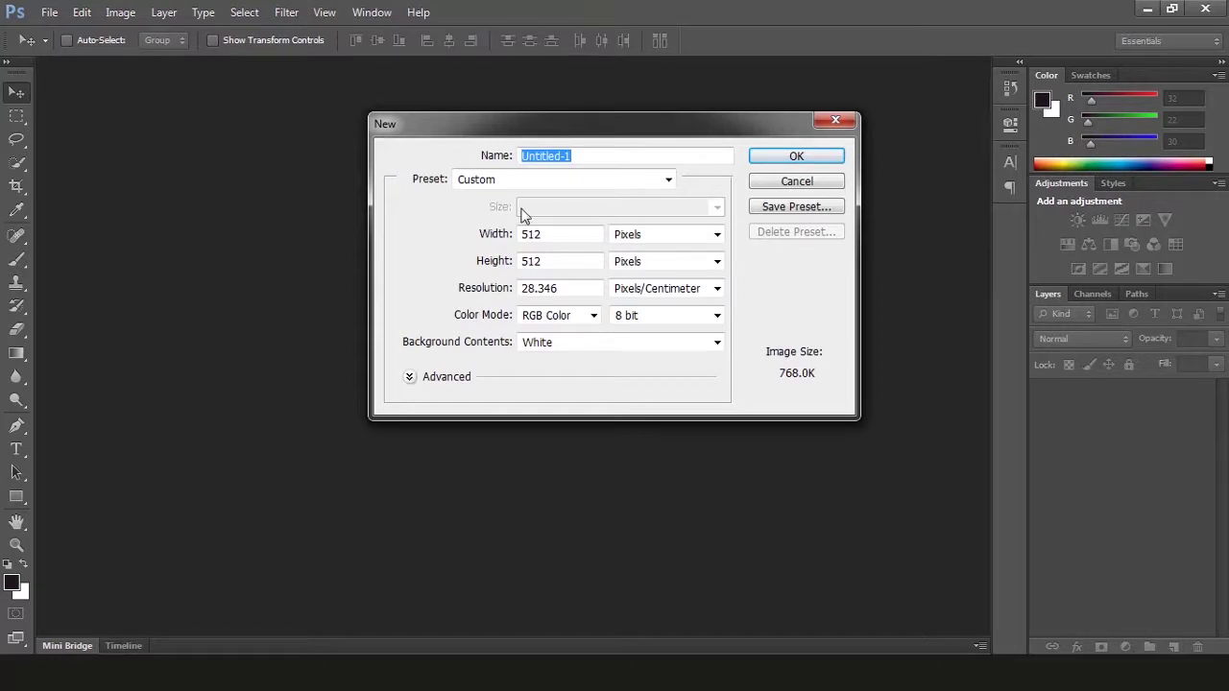
key(BackSpace)
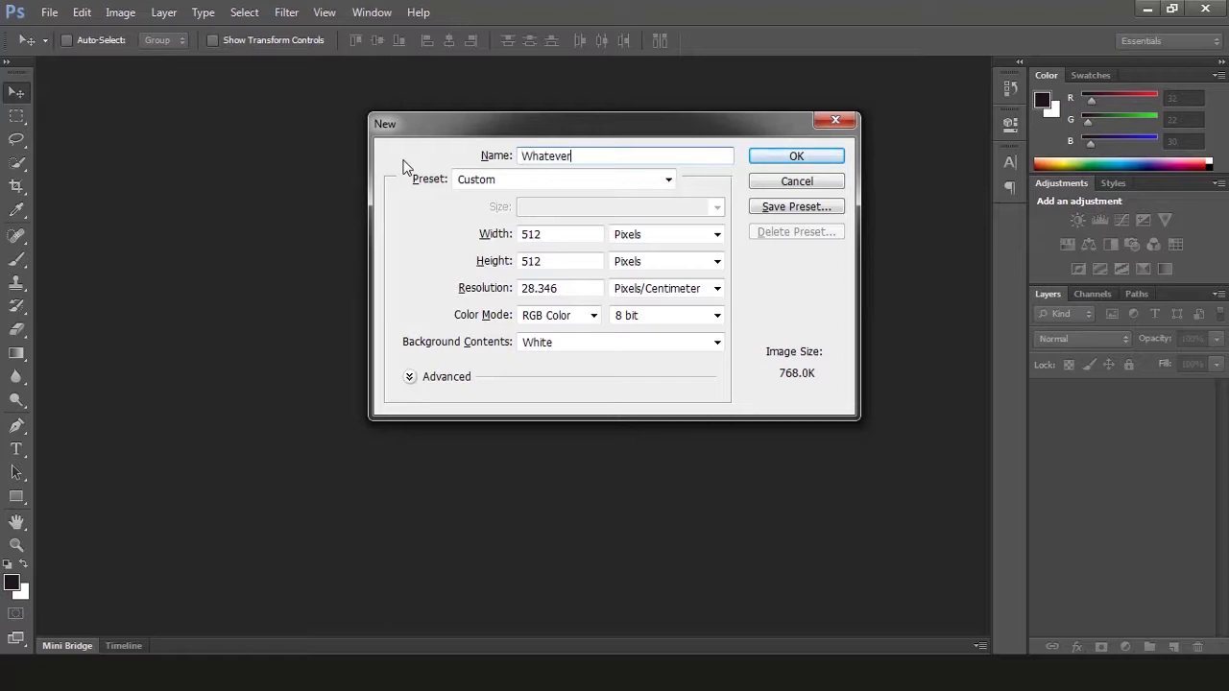
Set the new document's width and height to 500 pixels each and create it.
drag(566, 240, 518, 259)
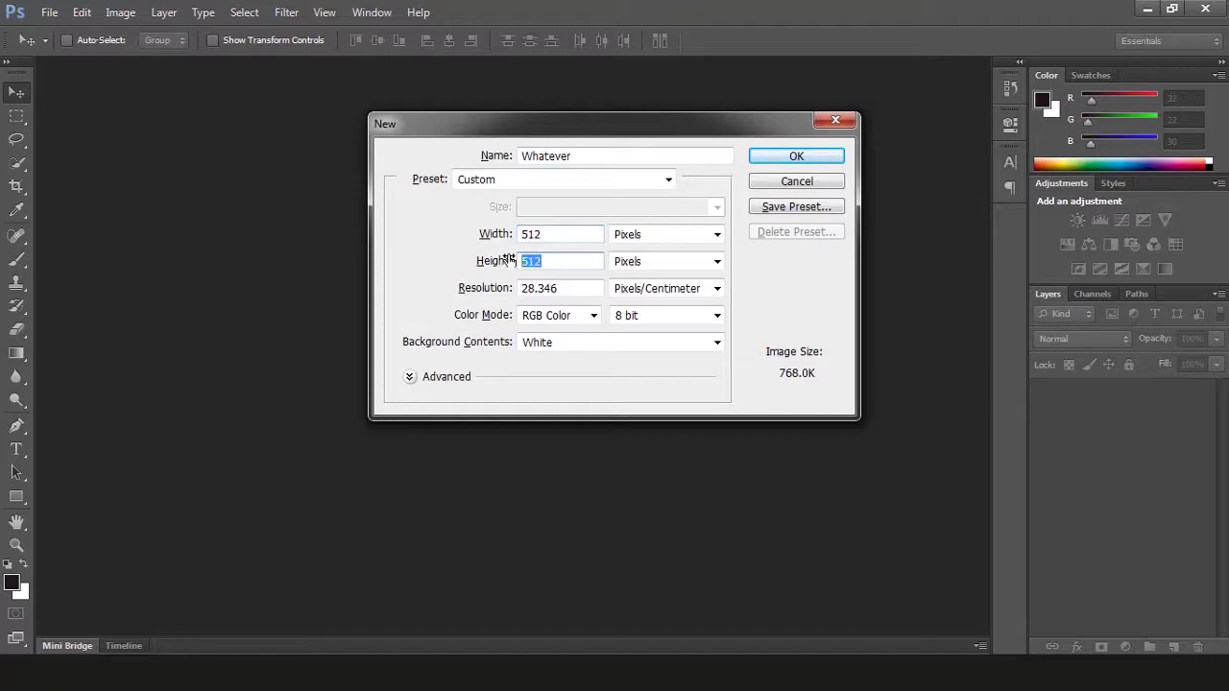
drag(582, 237, 520, 234)
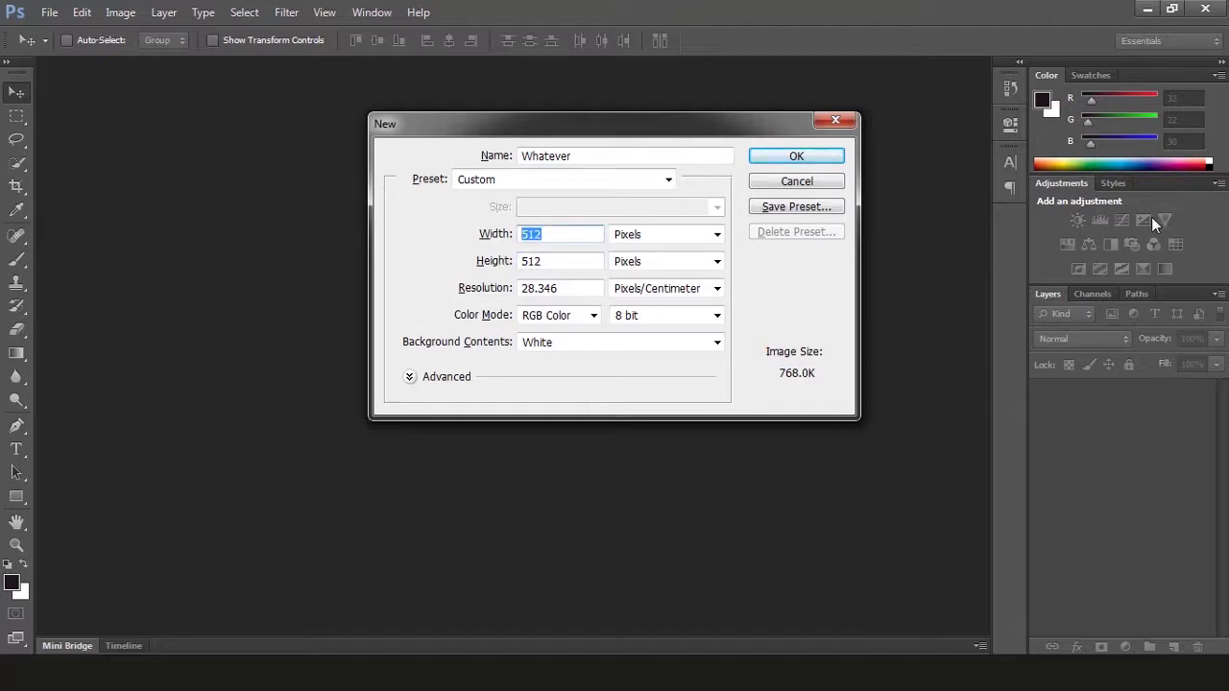
click(574, 239)
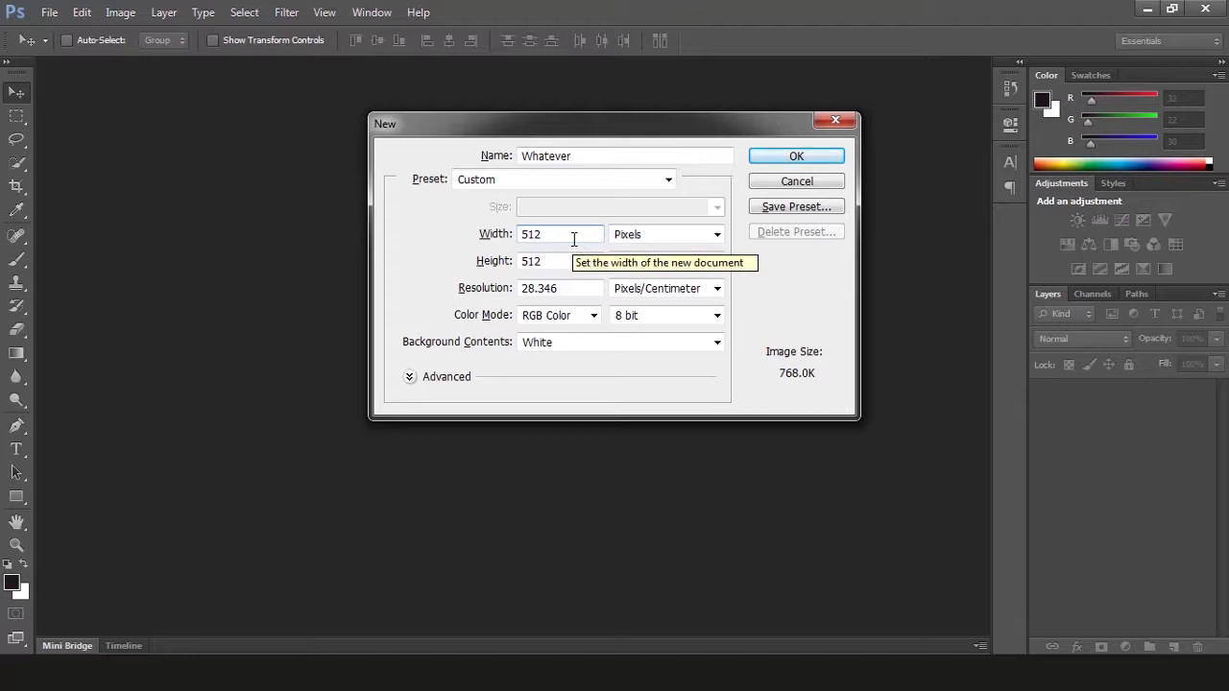
key(BackSpace)
key(BackSpace)
text(00)
click(563, 263)
key(BackSpace)
key(BackSpace)
text(00)
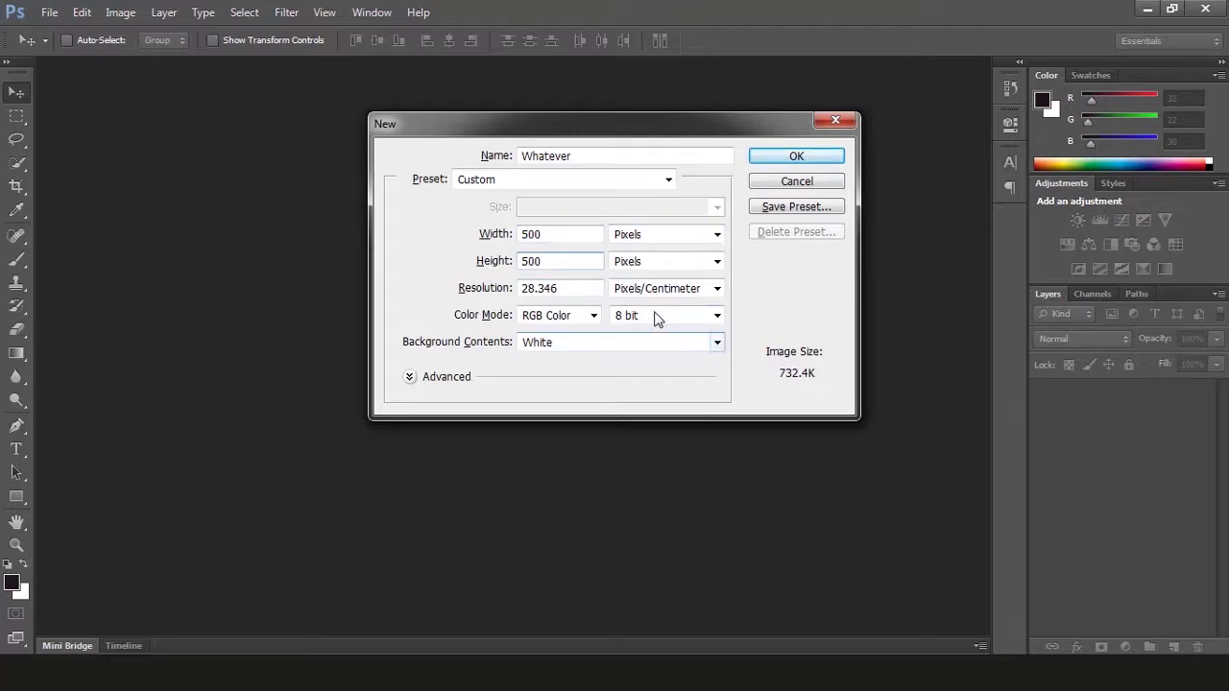
click(797, 159)
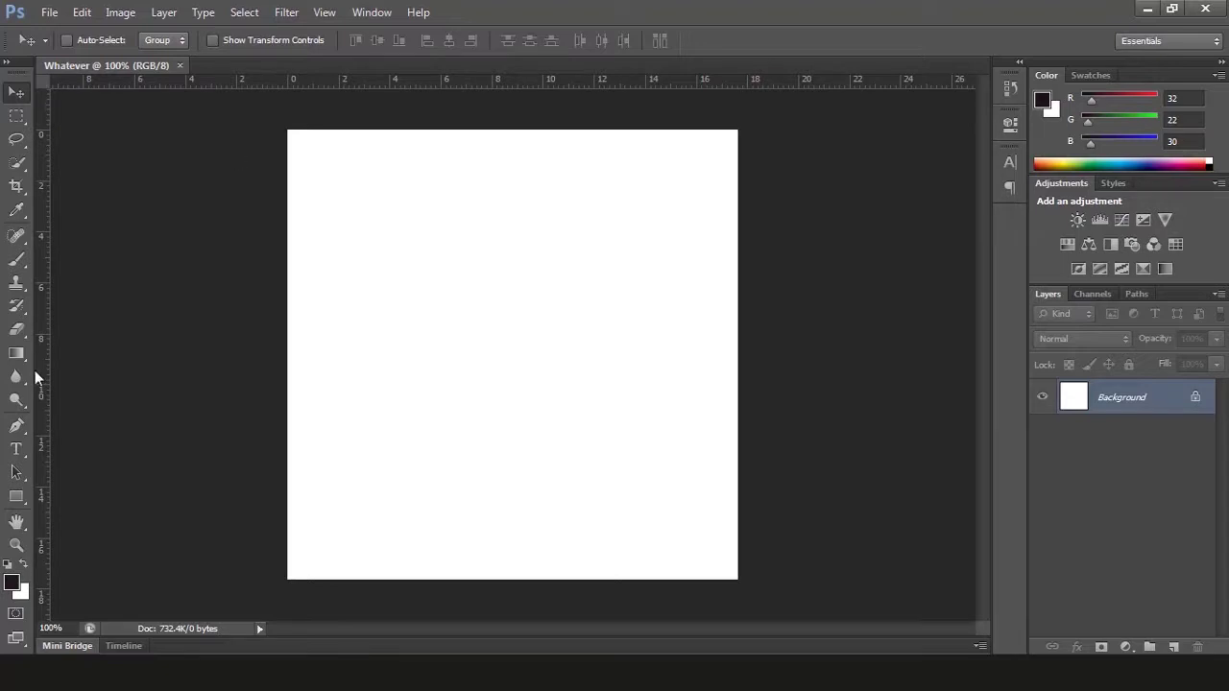
Add a text layer containing a capital M in the upper part of the canvas.
key(t)
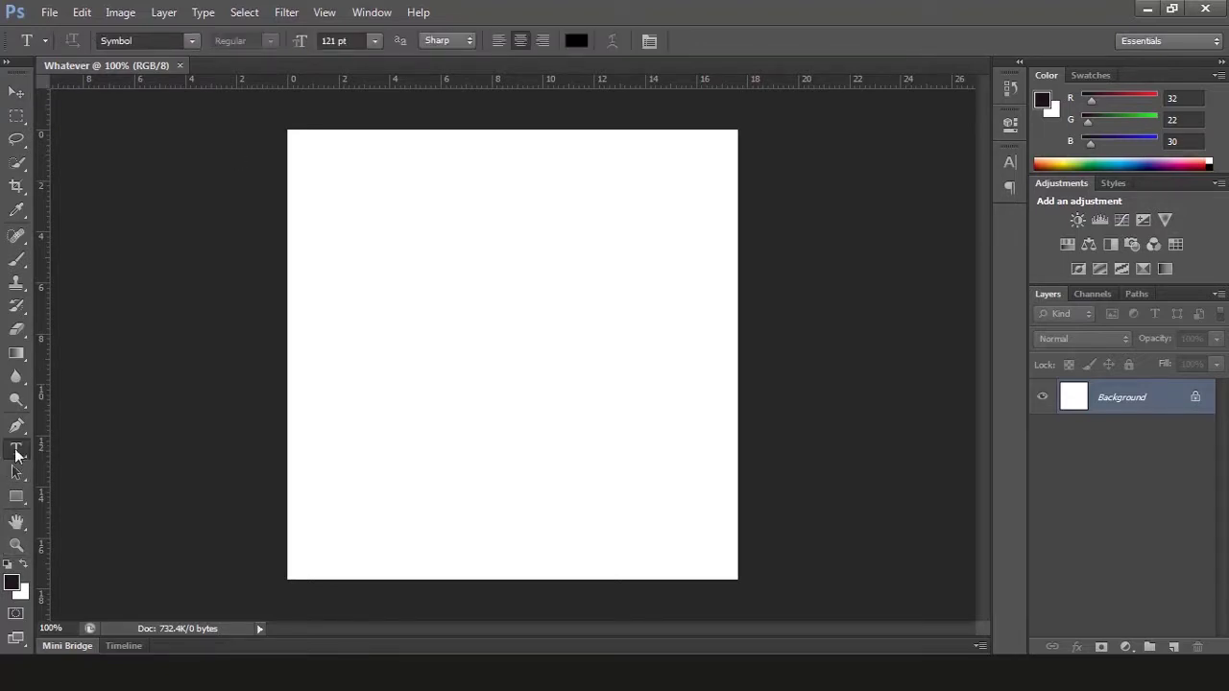
click(419, 280)
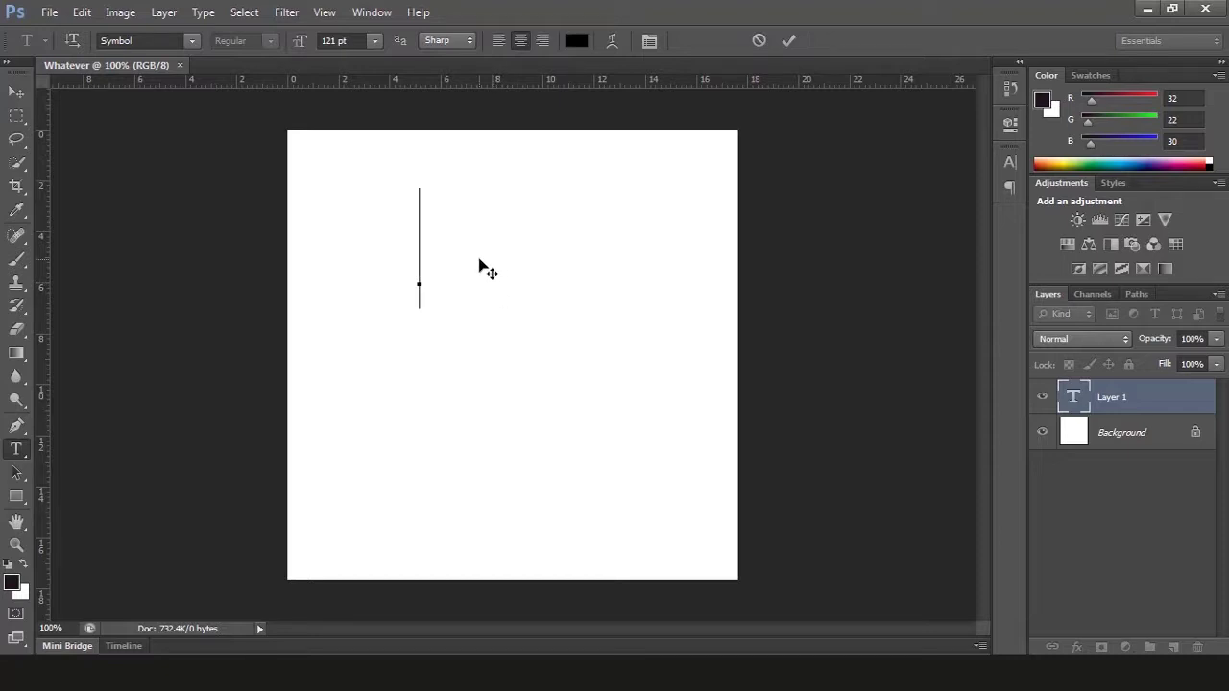
text(M)
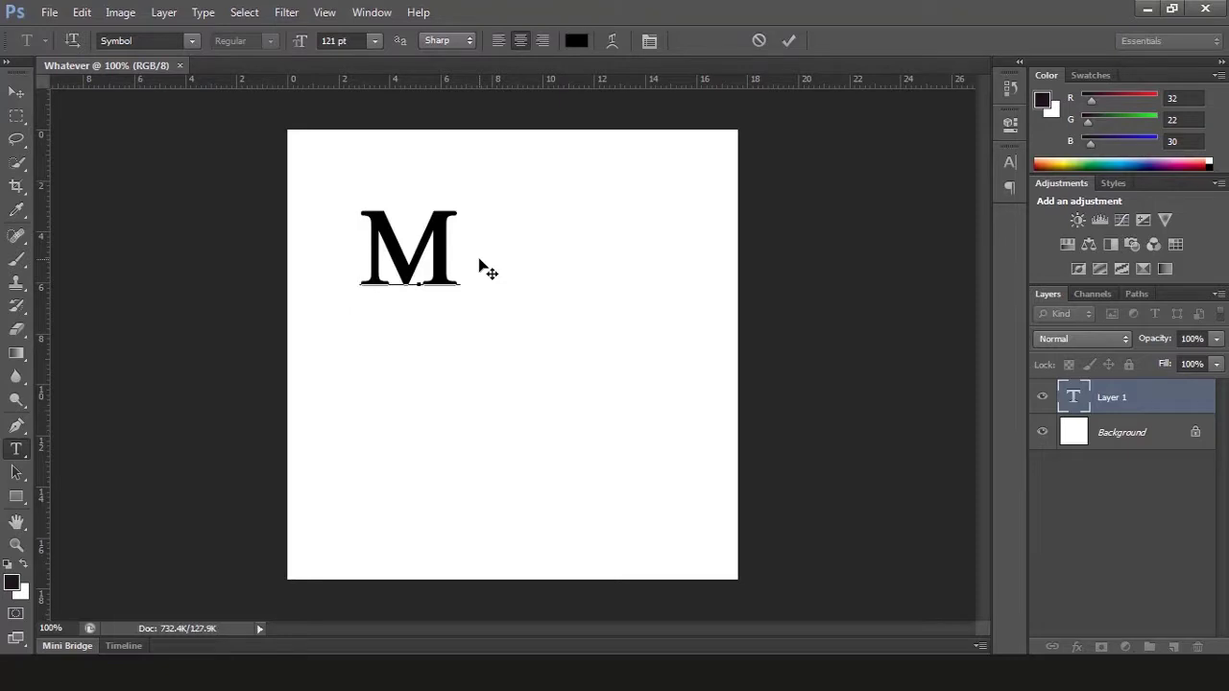
Browse the available fonts for the letter M in the character settings.
key(Left)
key(ctrl+a)
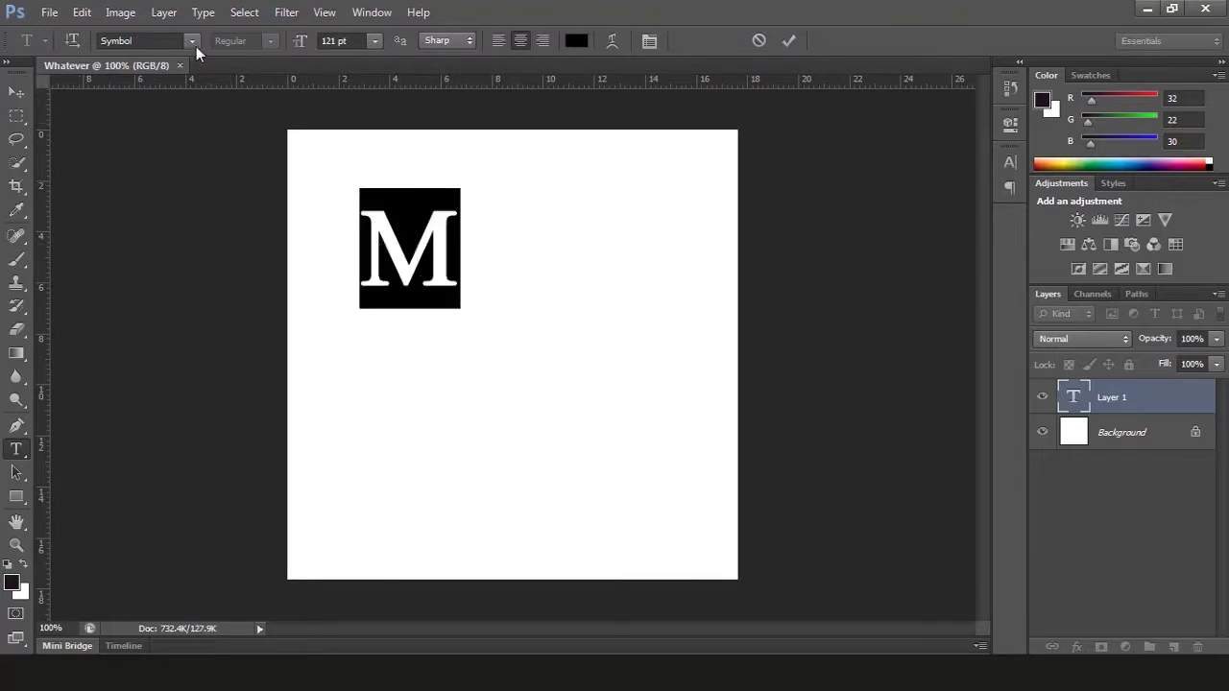
click(1007, 163)
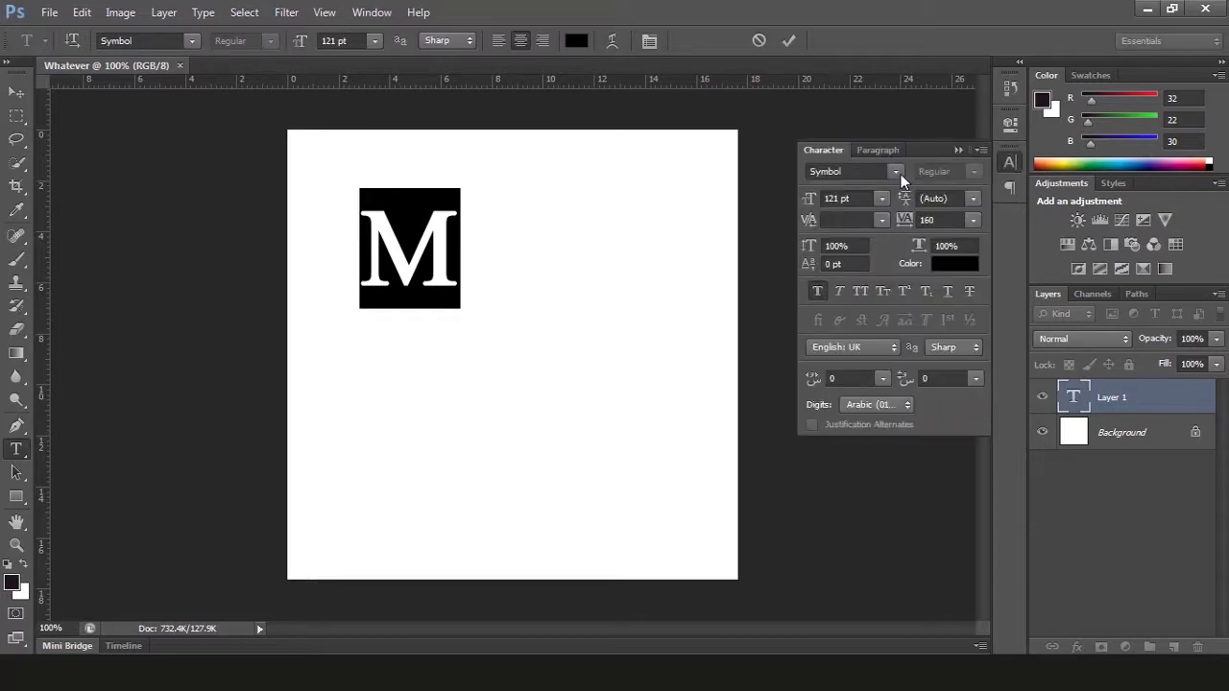
click(897, 172)
scroll(881, 288, down, 5)
scroll(880, 247, up, 10)
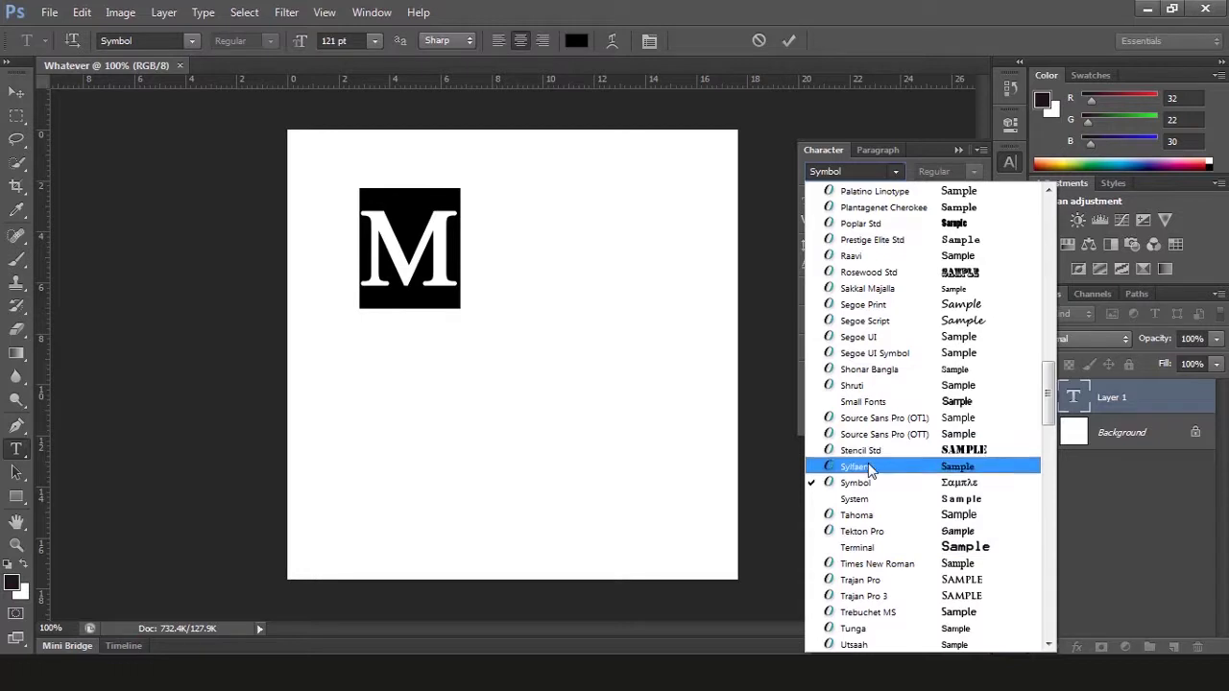
click(615, 352)
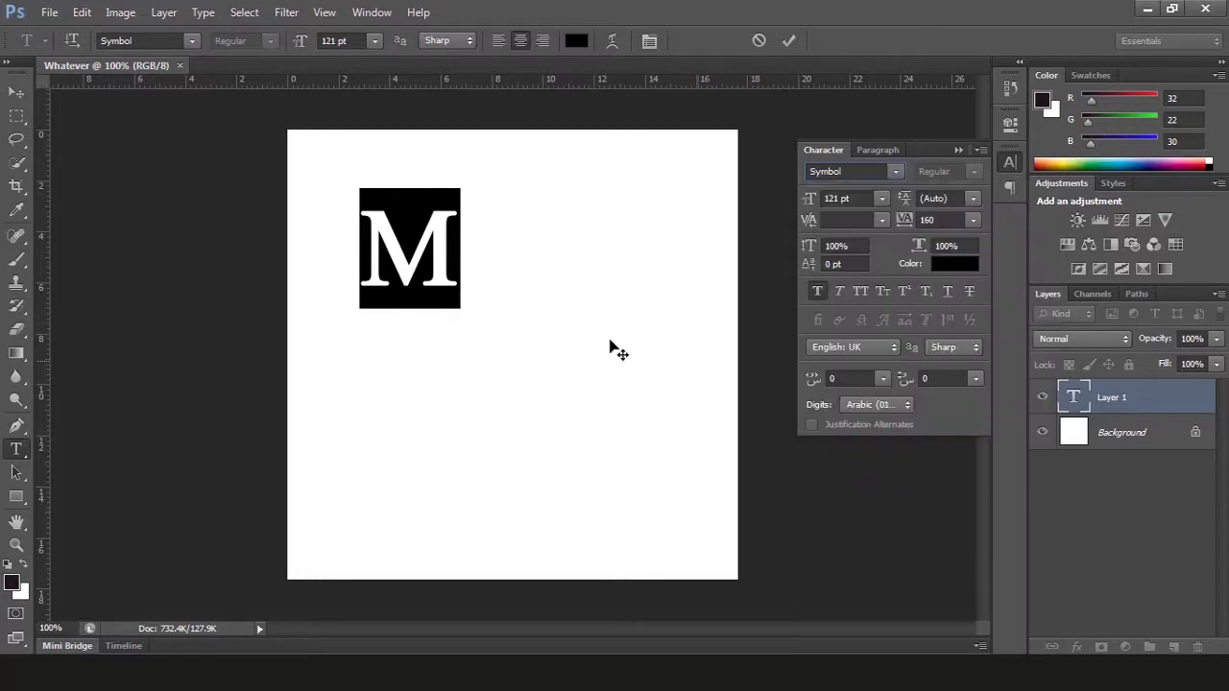
click(963, 152)
click(438, 254)
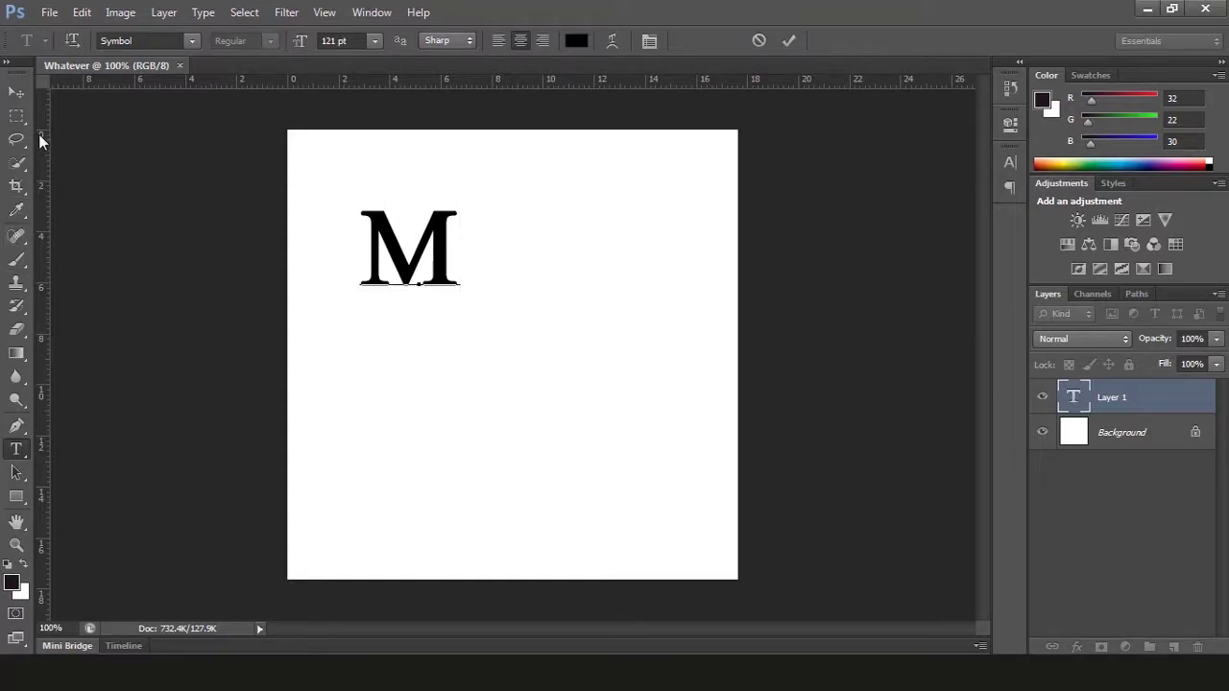
Move the letter M further down the canvas and add a separate text layer reading "agical".
click(15, 91)
drag(401, 276, 400, 342)
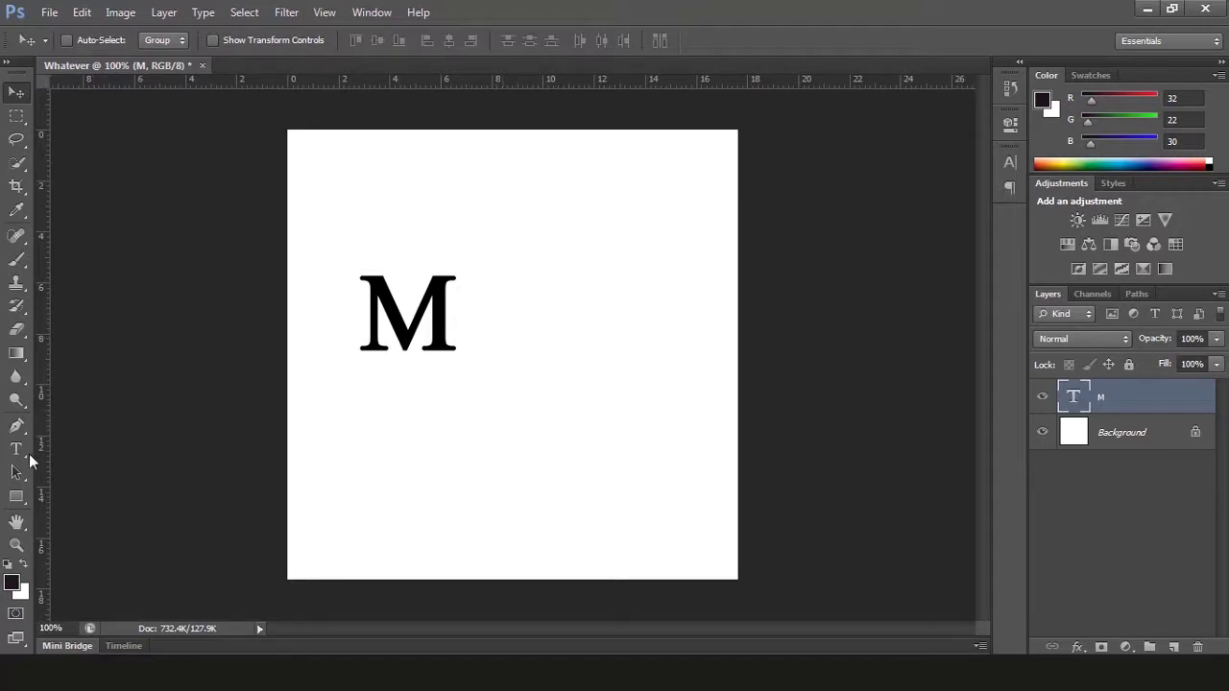
click(21, 453)
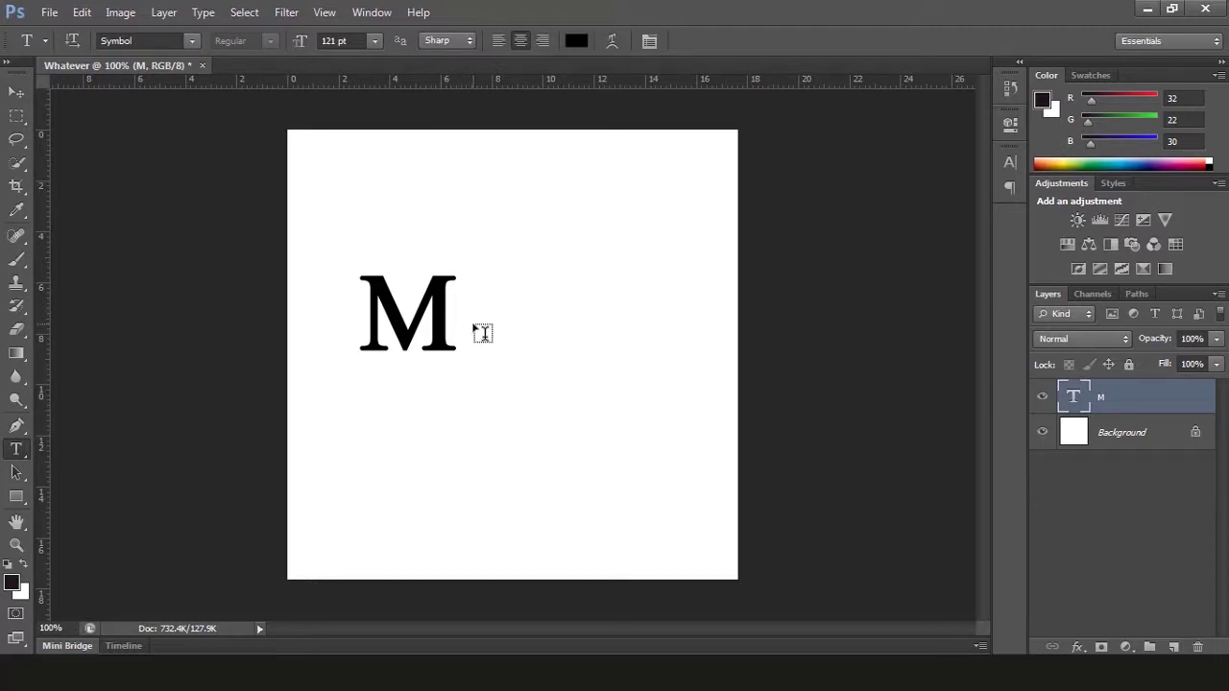
click(470, 326)
text(a g i c)
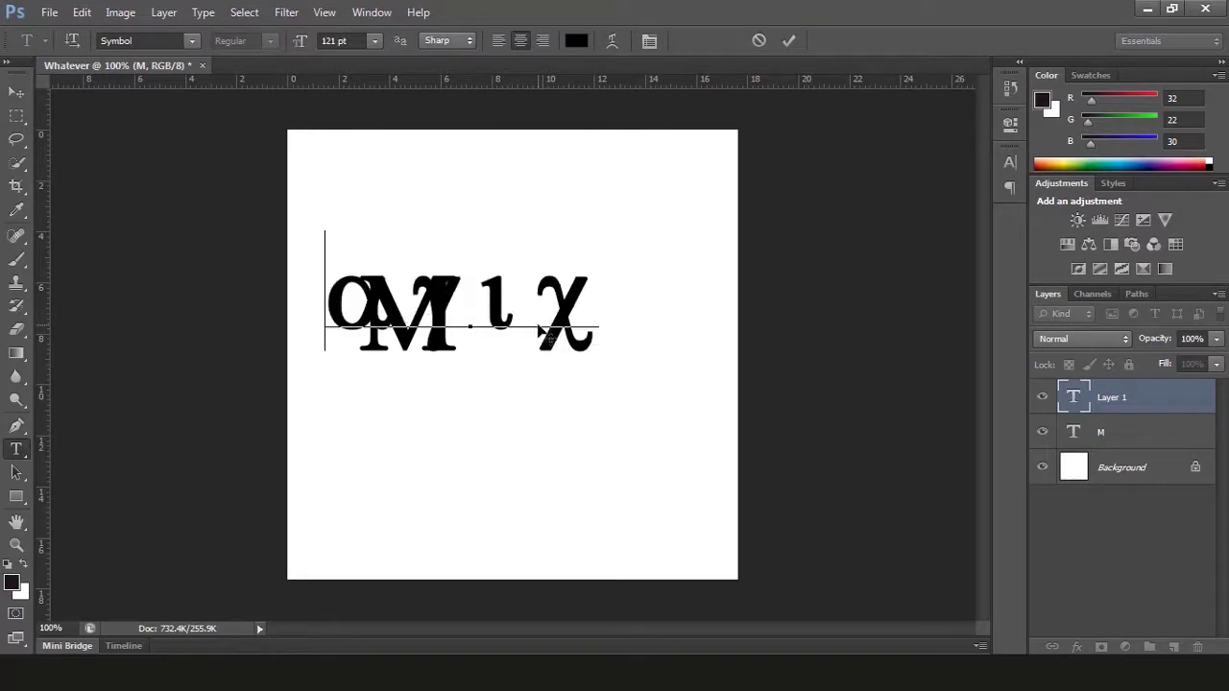
text( a l)
Change the font of the "agical" text to Segoe Print.
key(ctrl+a)
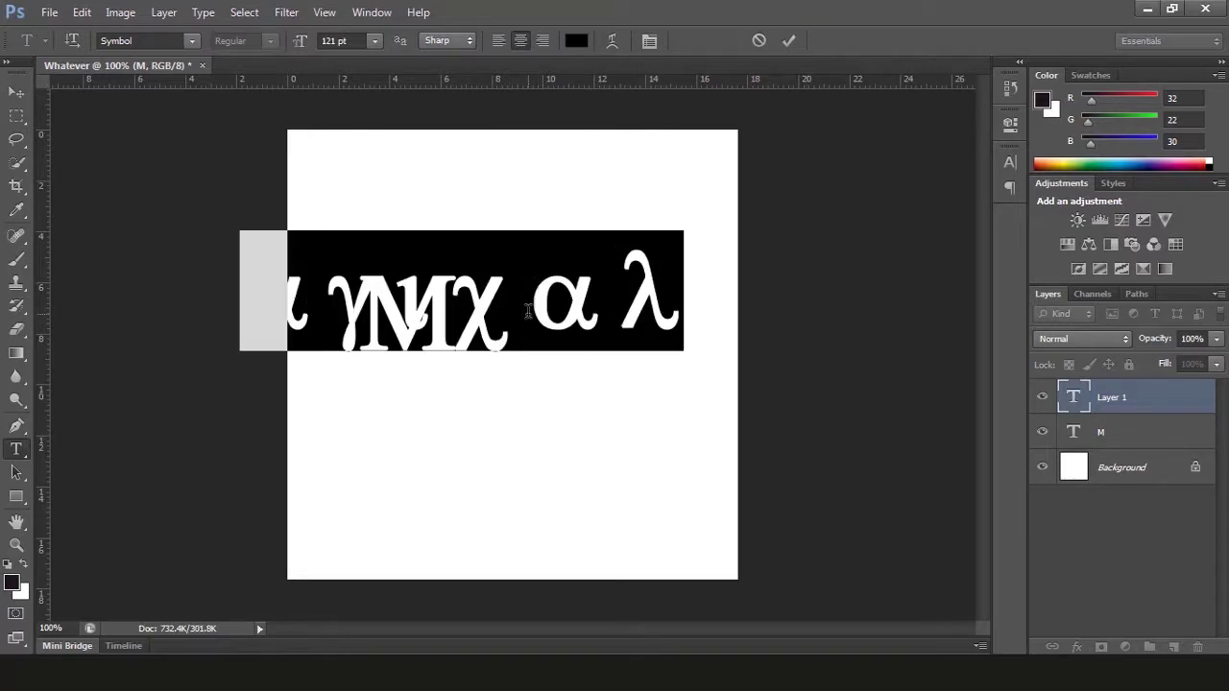
click(1006, 167)
click(901, 174)
scroll(845, 370, down, 5)
scroll(845, 373, up, 10)
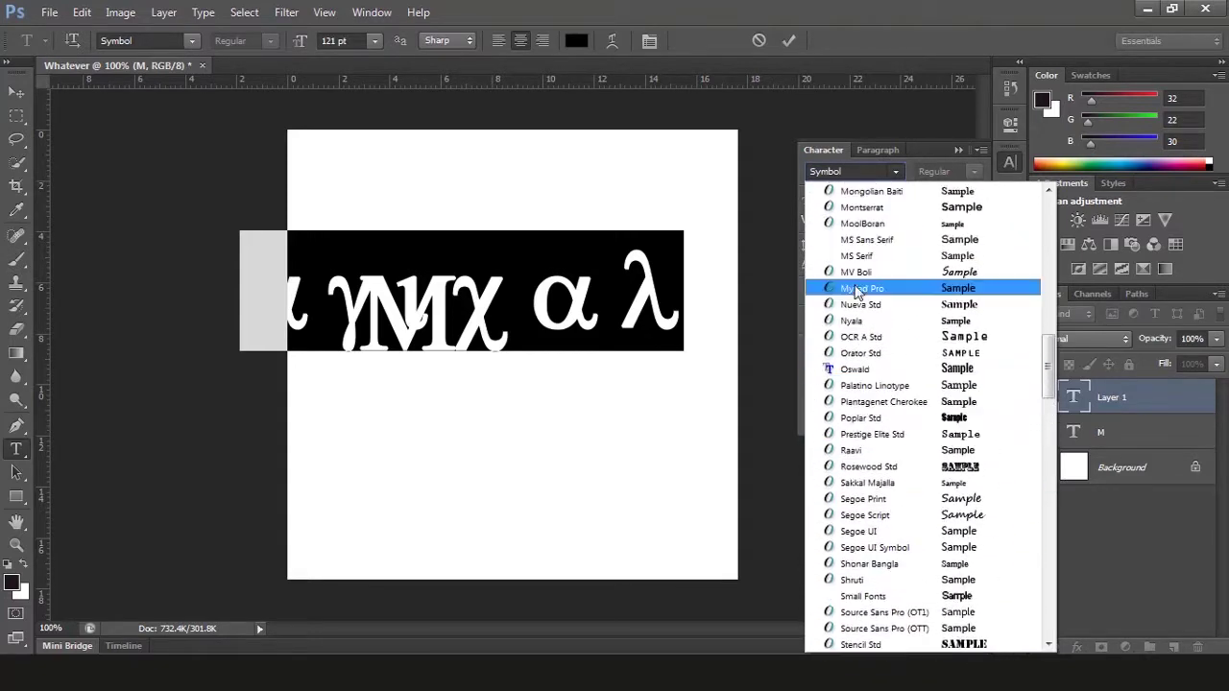
scroll(872, 394, down, 7)
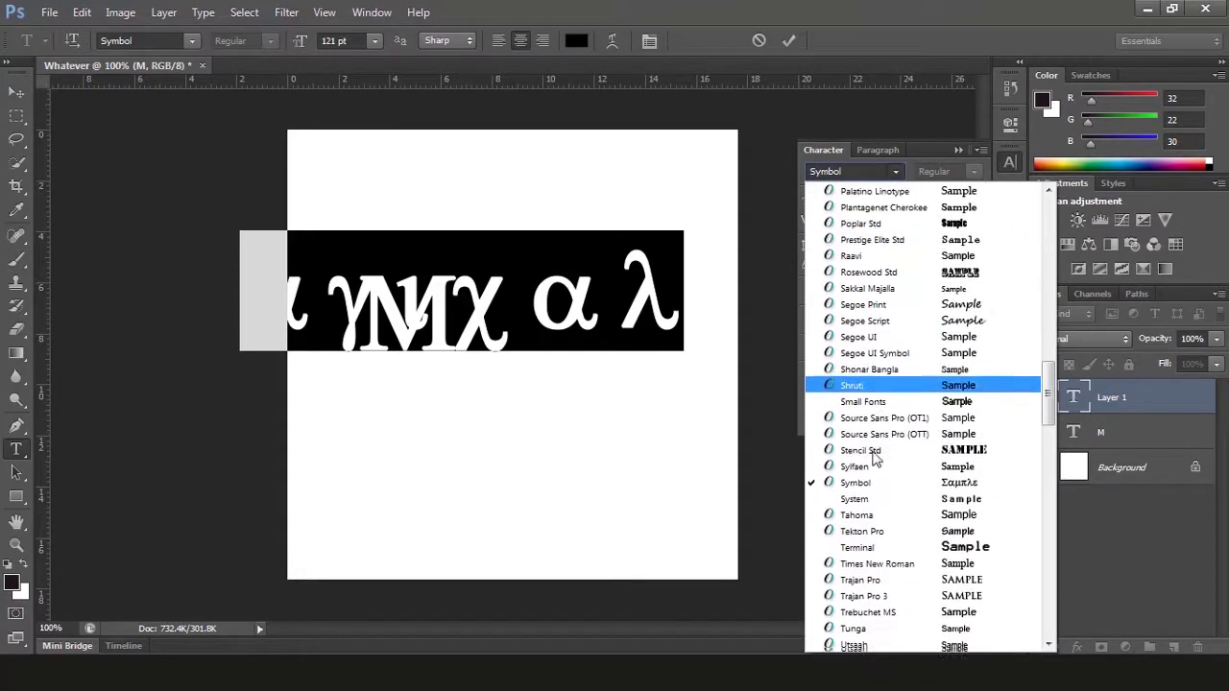
click(923, 257)
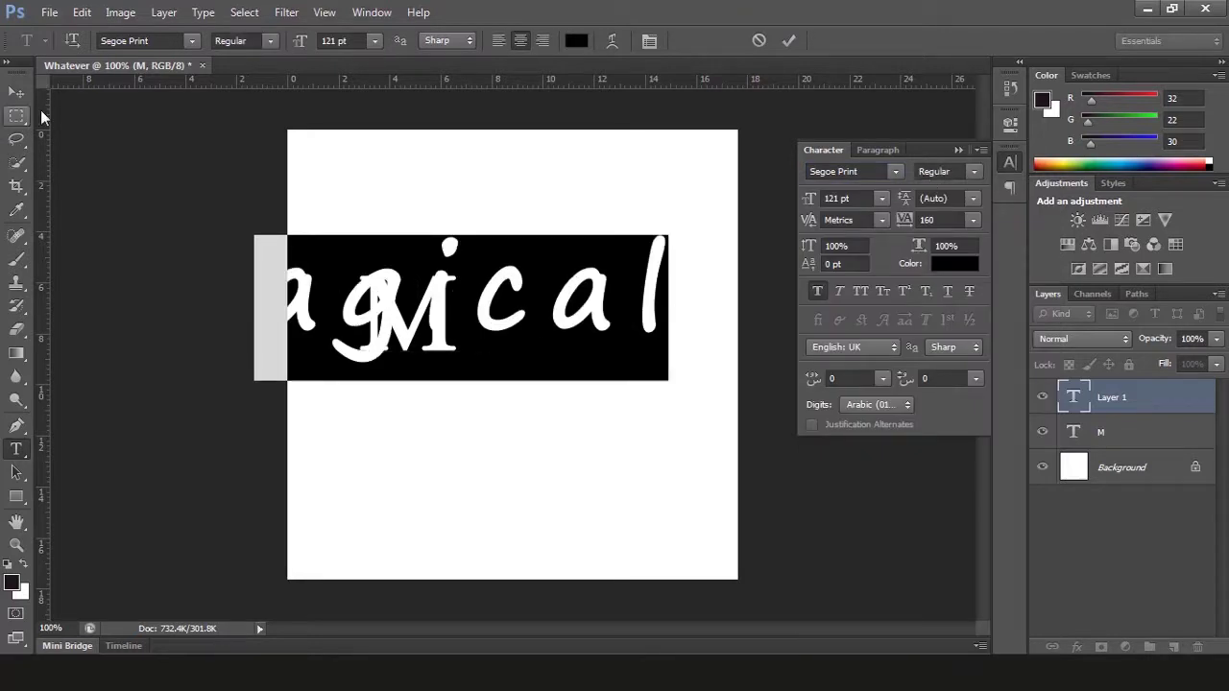
key(BackSpace)
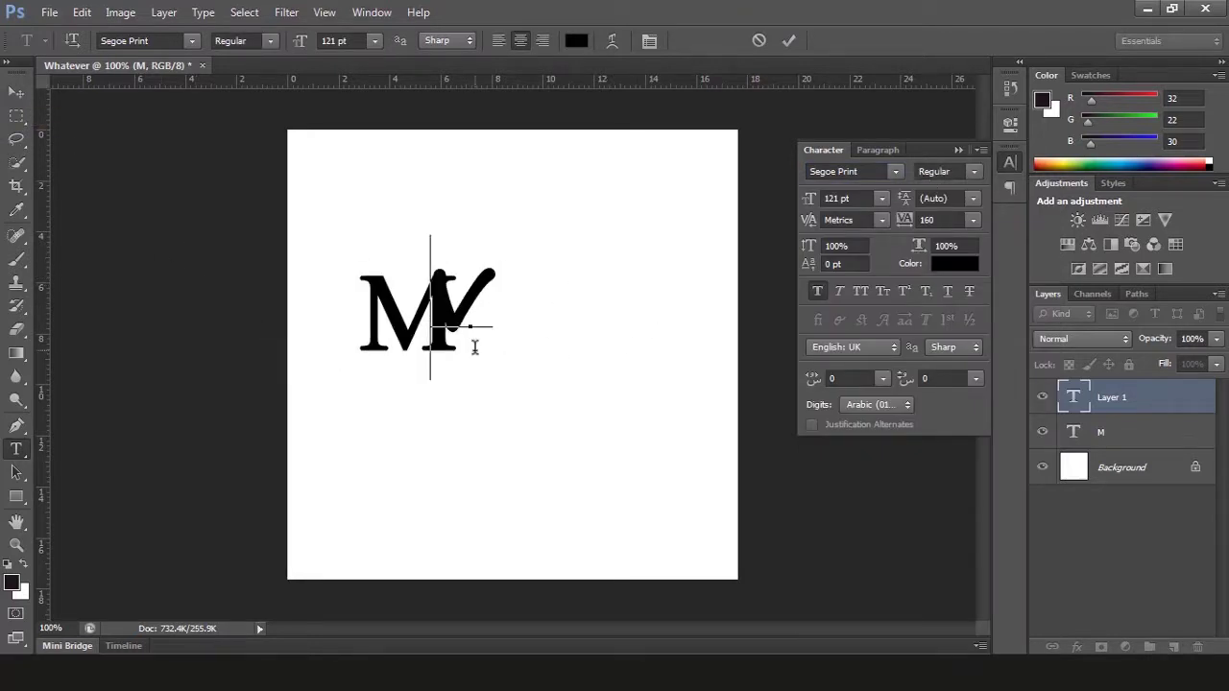
key(ctrl+z)
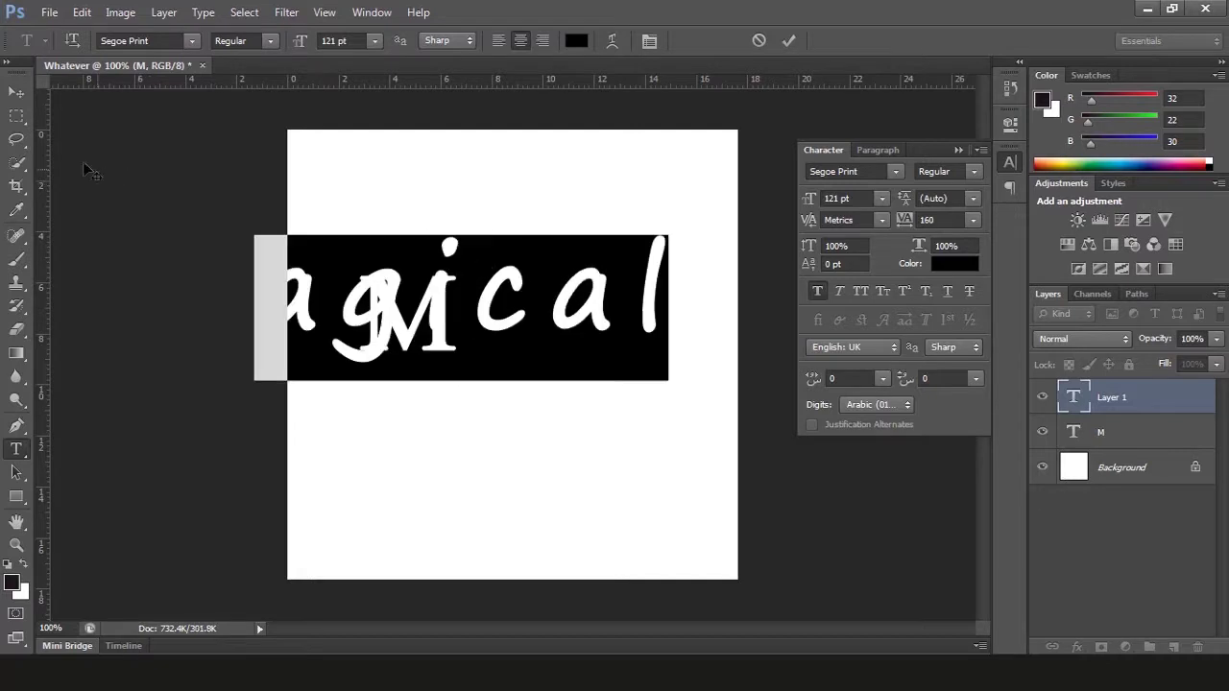
Move the "agical" text fully onto the canvas and set its font size to 63 pt.
click(27, 96)
drag(529, 390, 573, 419)
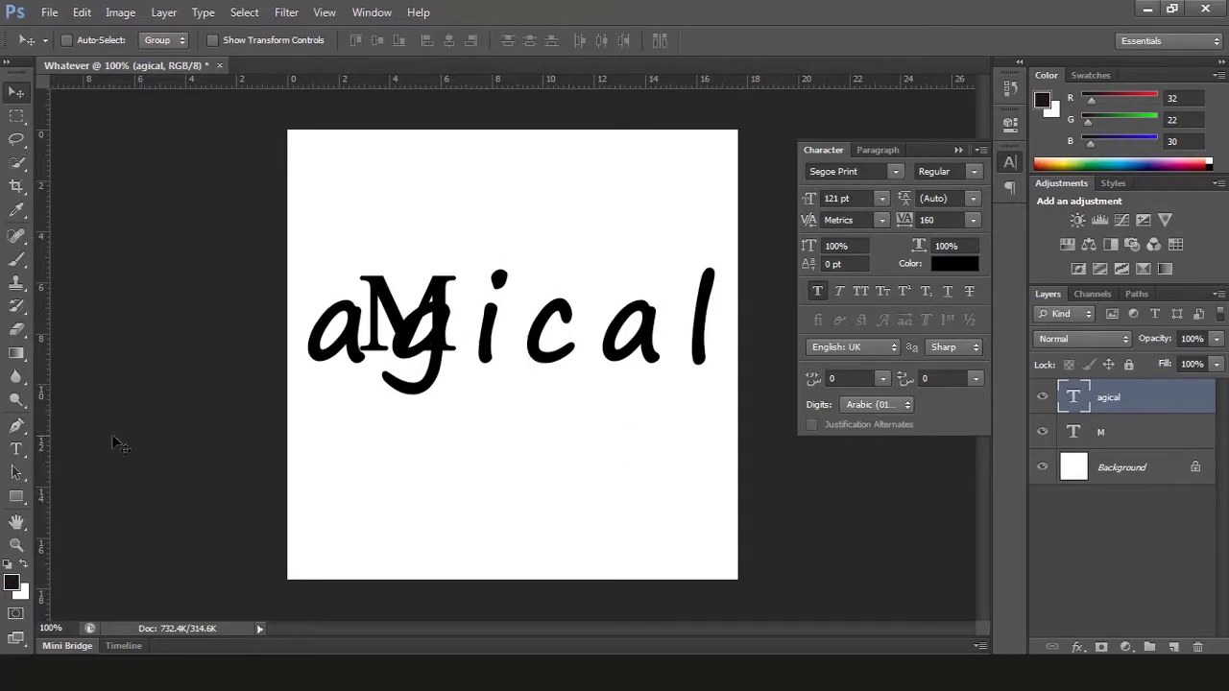
click(16, 448)
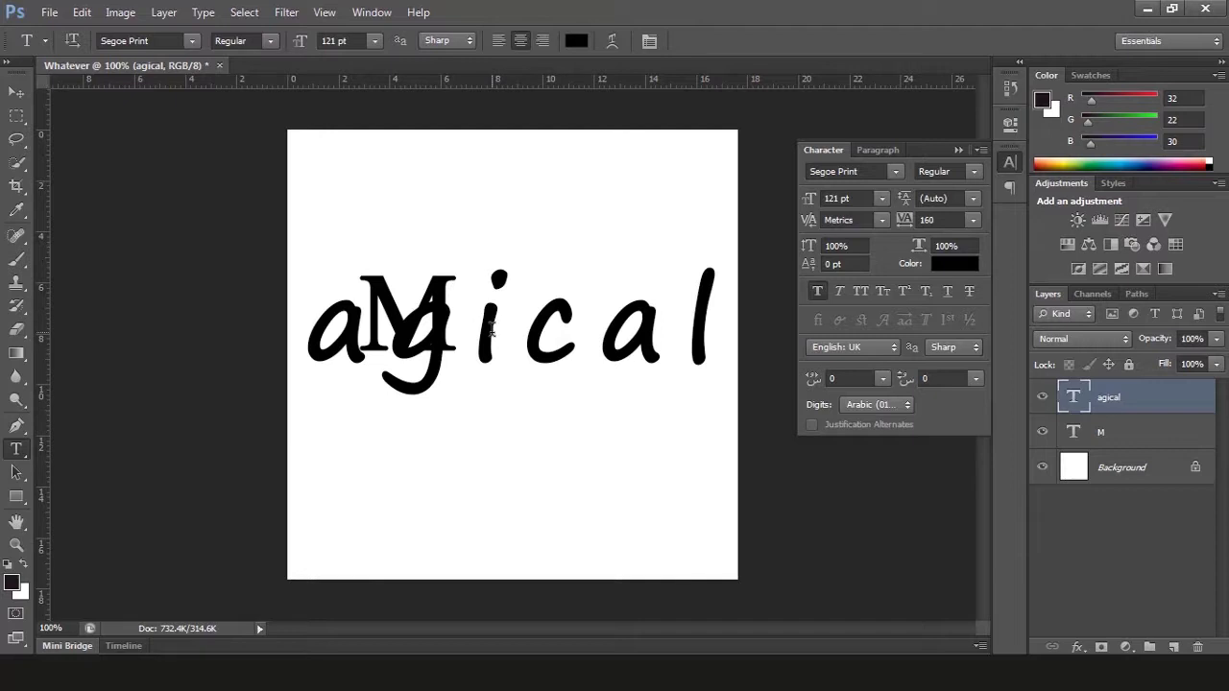
double_click(492, 329)
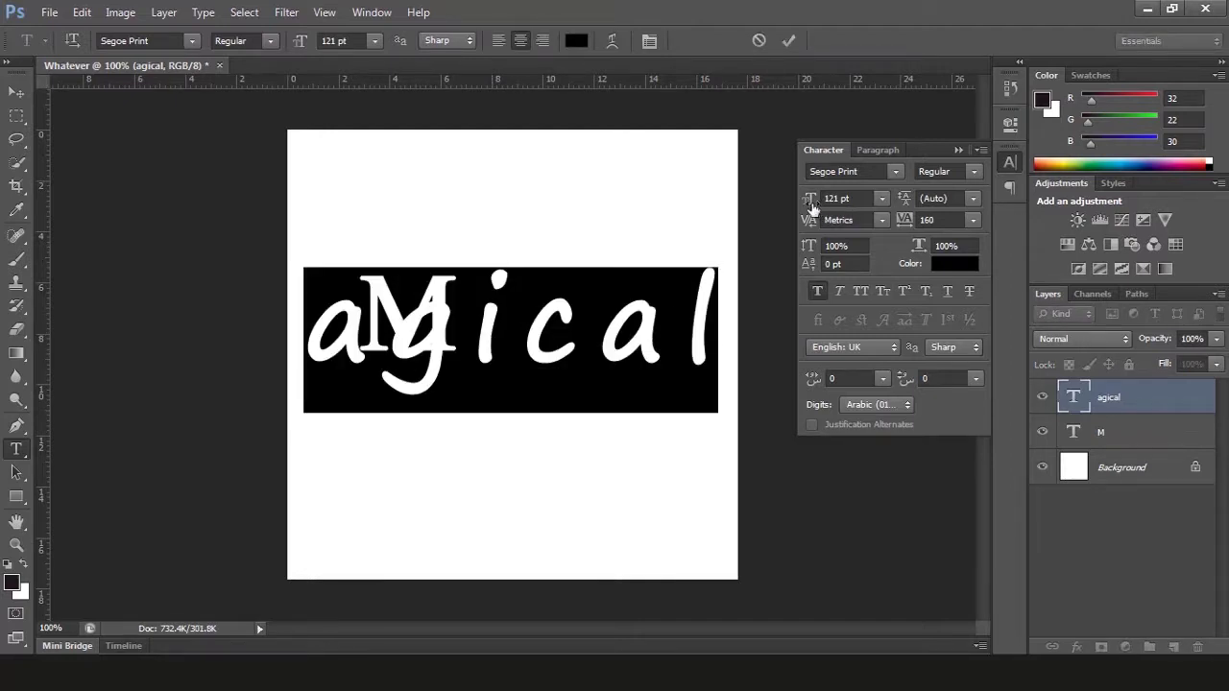
mouse_move(804, 202)
mouse_down()
mouse_move(768, 211)
mouse_move(785, 205)
mouse_up()
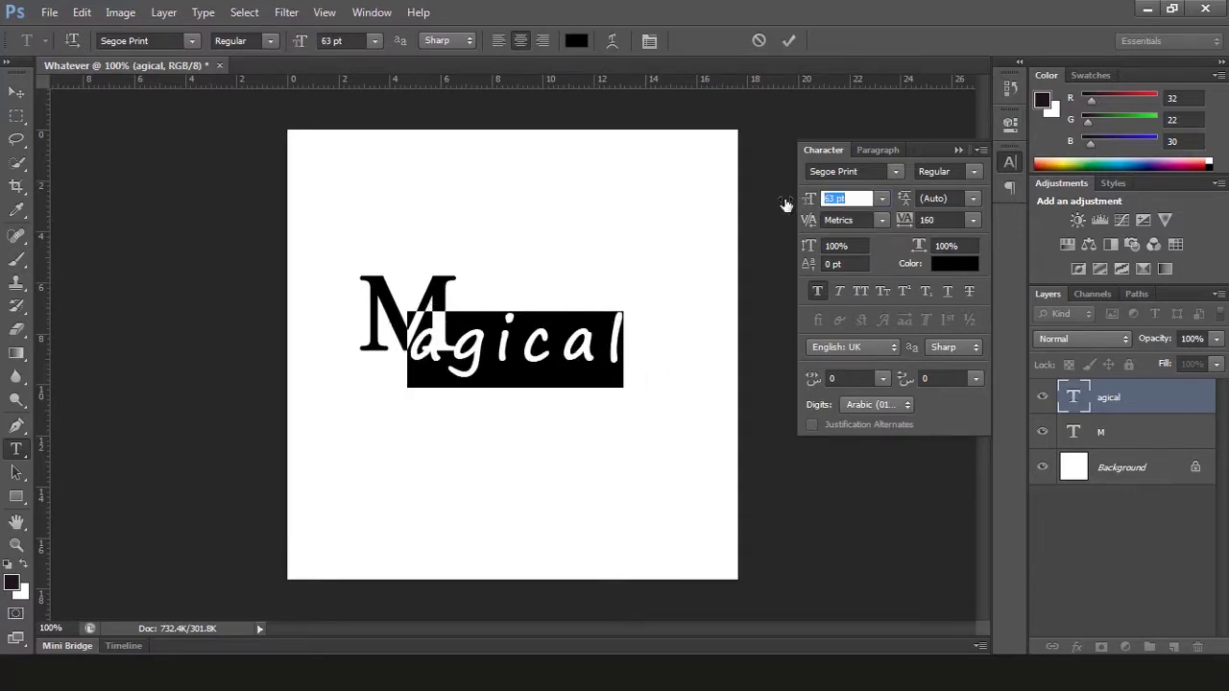
Place the "agical" text directly after the large M, level with its upper part, so they read "Magical".
key(ctrl+Return)
key(v)
key(Left)
key(Left)
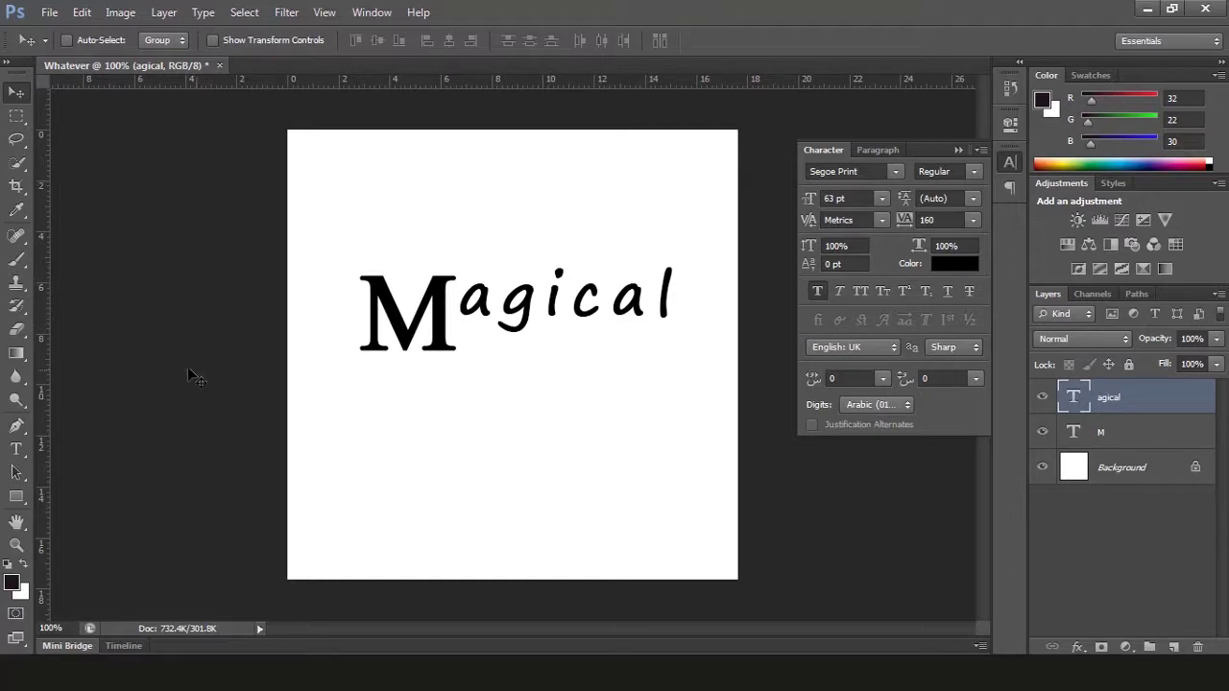
Add a separate text layer reading "Money" below the "Magical" lettering.
key(t)
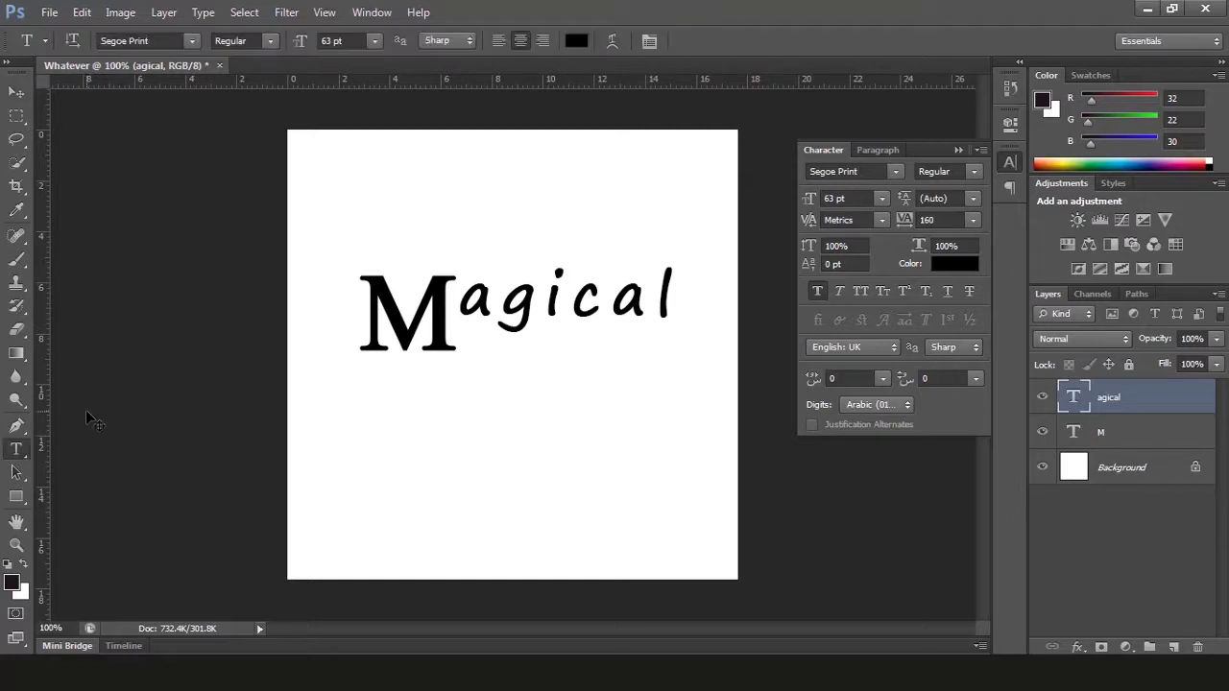
click(423, 428)
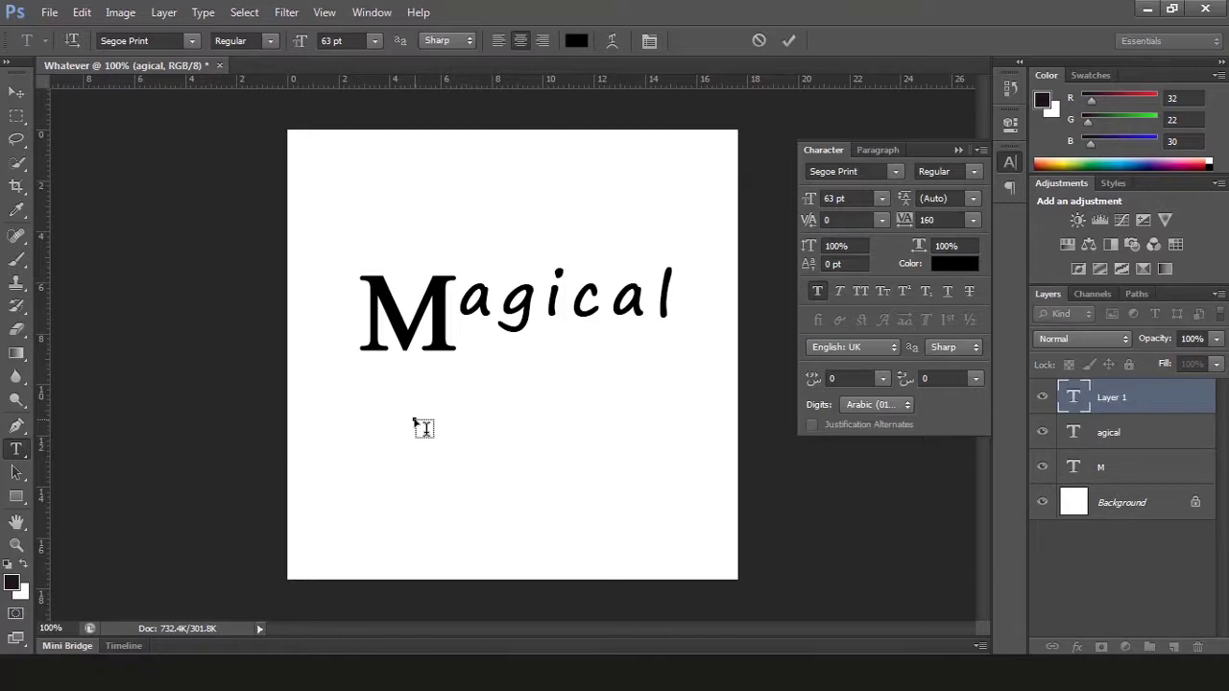
text(Money)
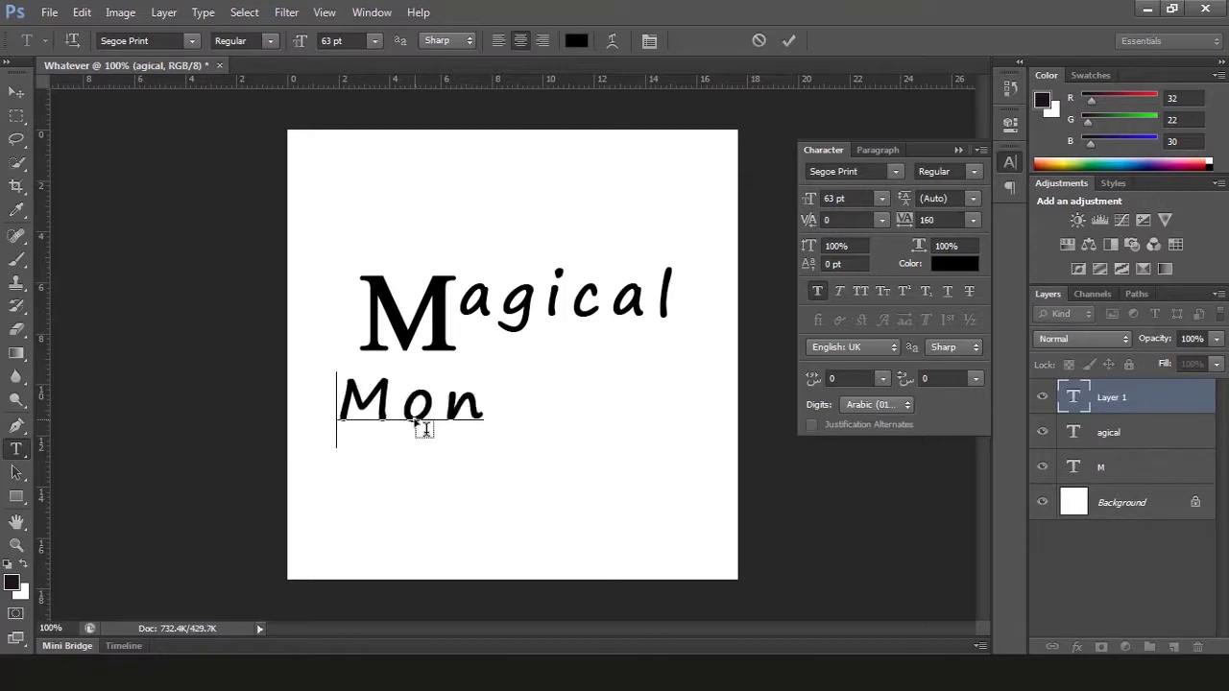
Change the font of the whole "Money" text to Gabriola.
double_click(424, 428)
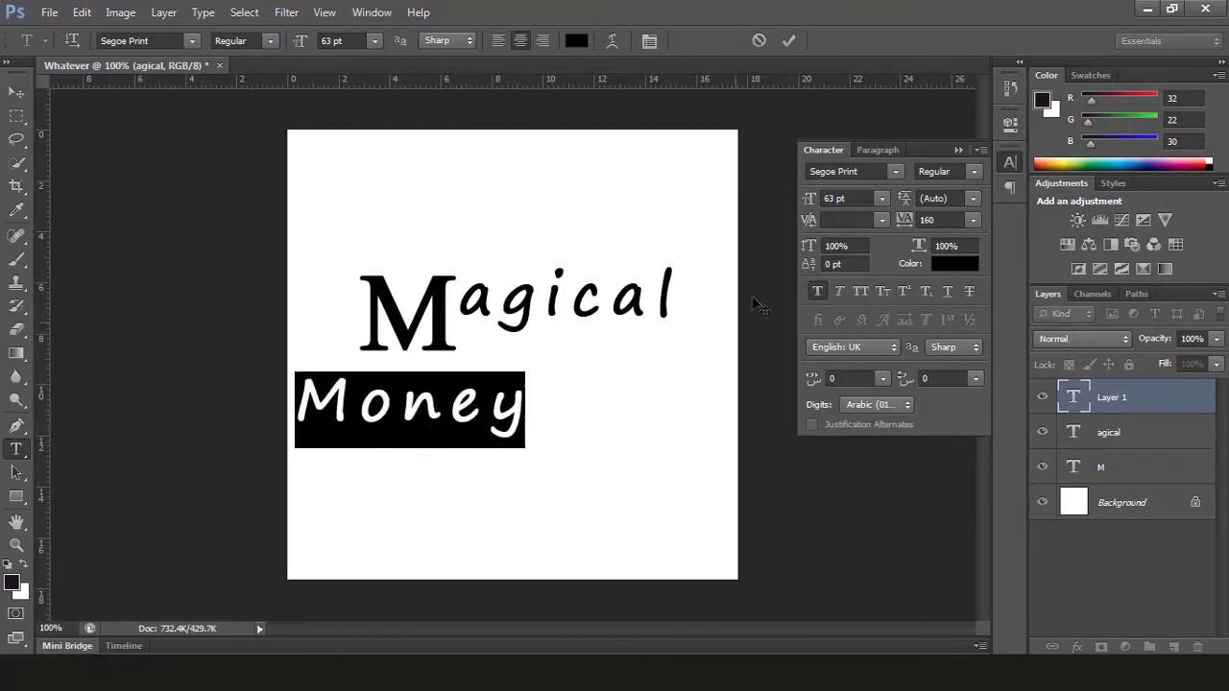
click(899, 173)
scroll(914, 324, up, 6)
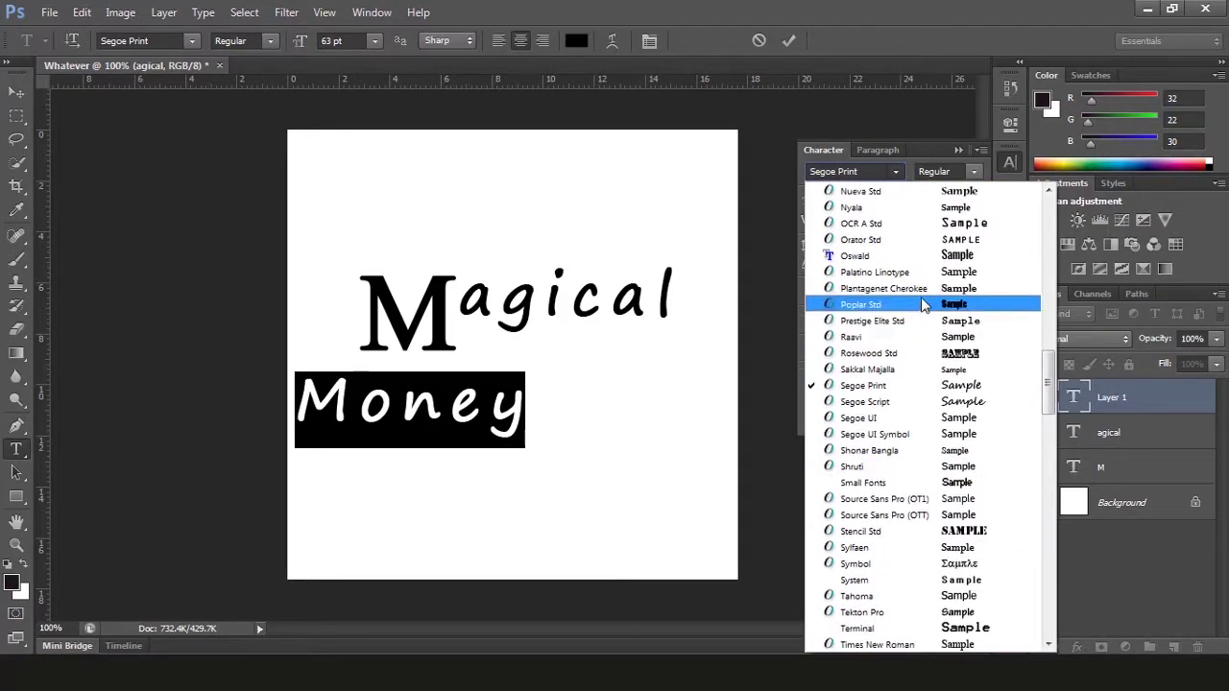
scroll(922, 297, up, 10)
scroll(916, 308, up, 5)
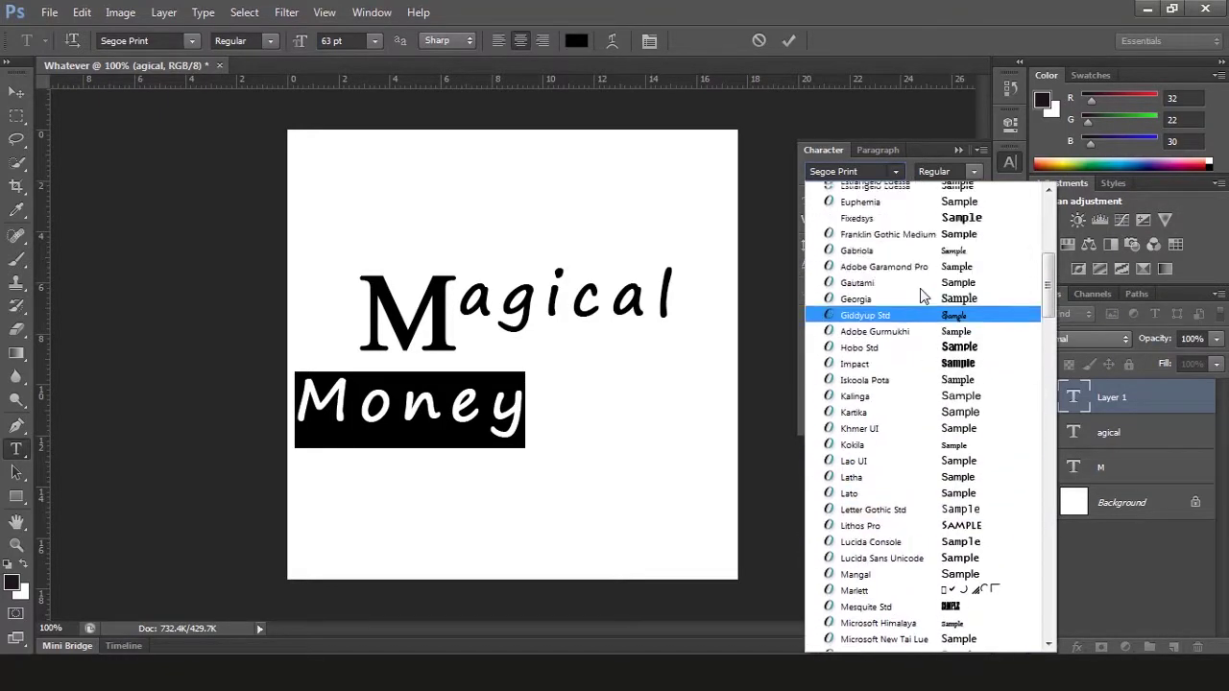
click(890, 329)
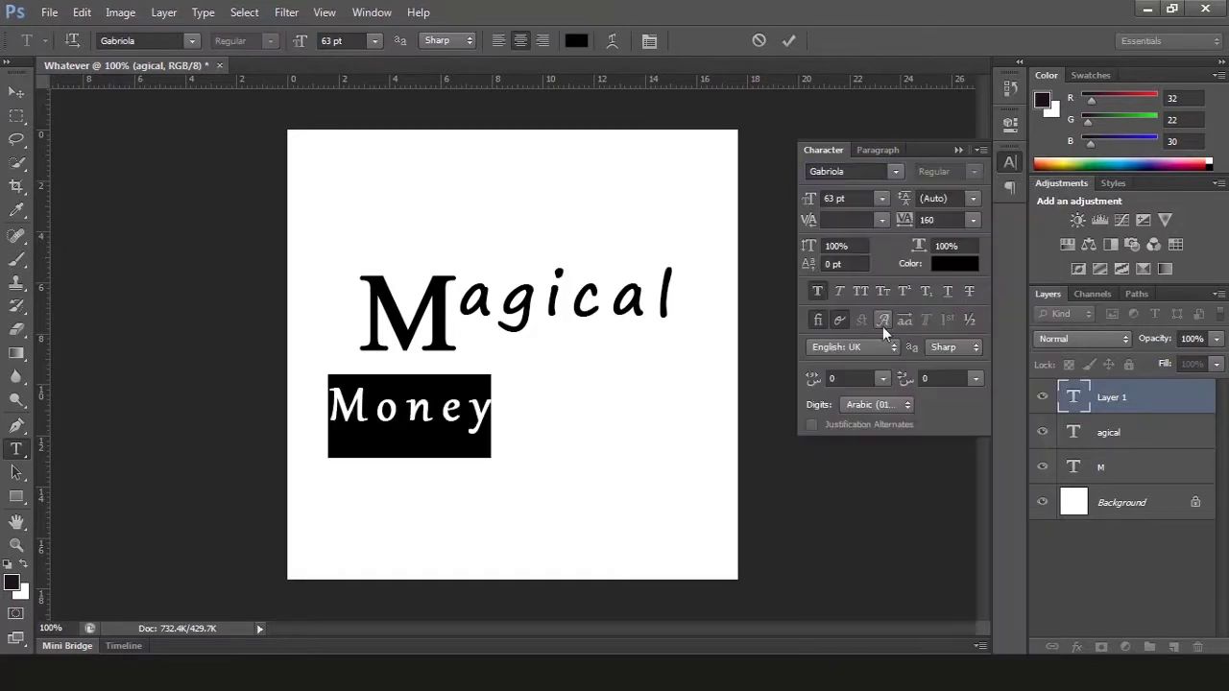
Place the "Money" text directly beneath "agical", beside the lower part of the large M, and collapse the character settings.
click(17, 91)
drag(420, 404, 551, 341)
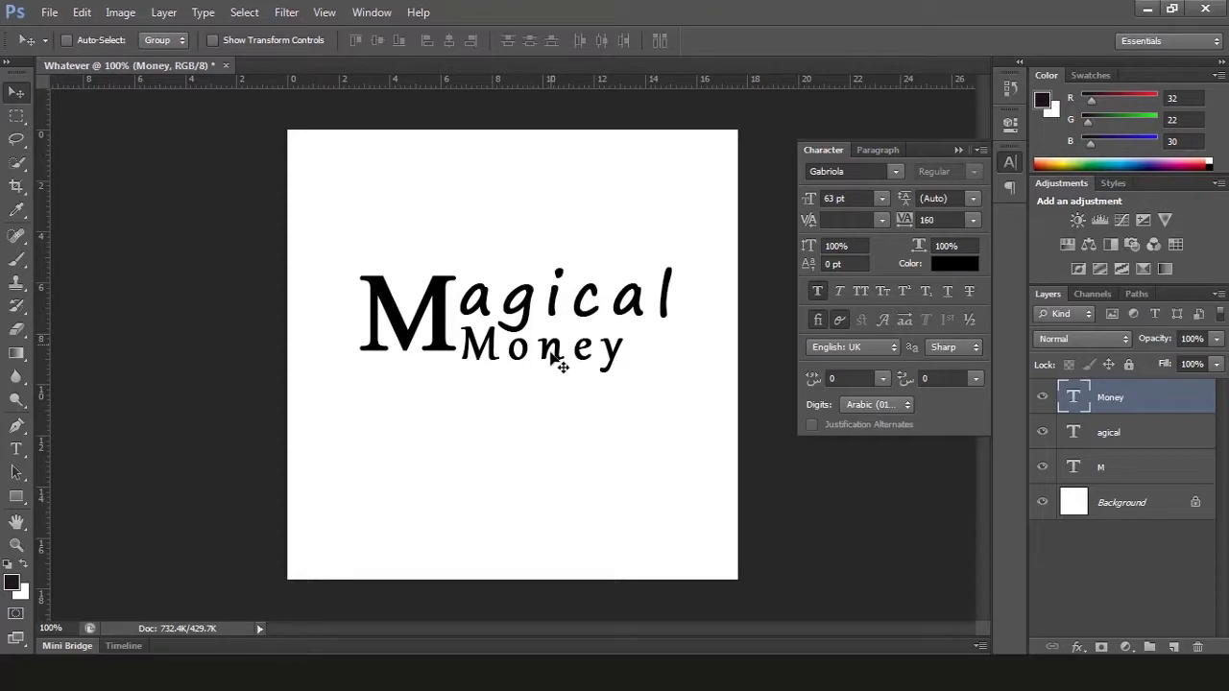
click(957, 151)
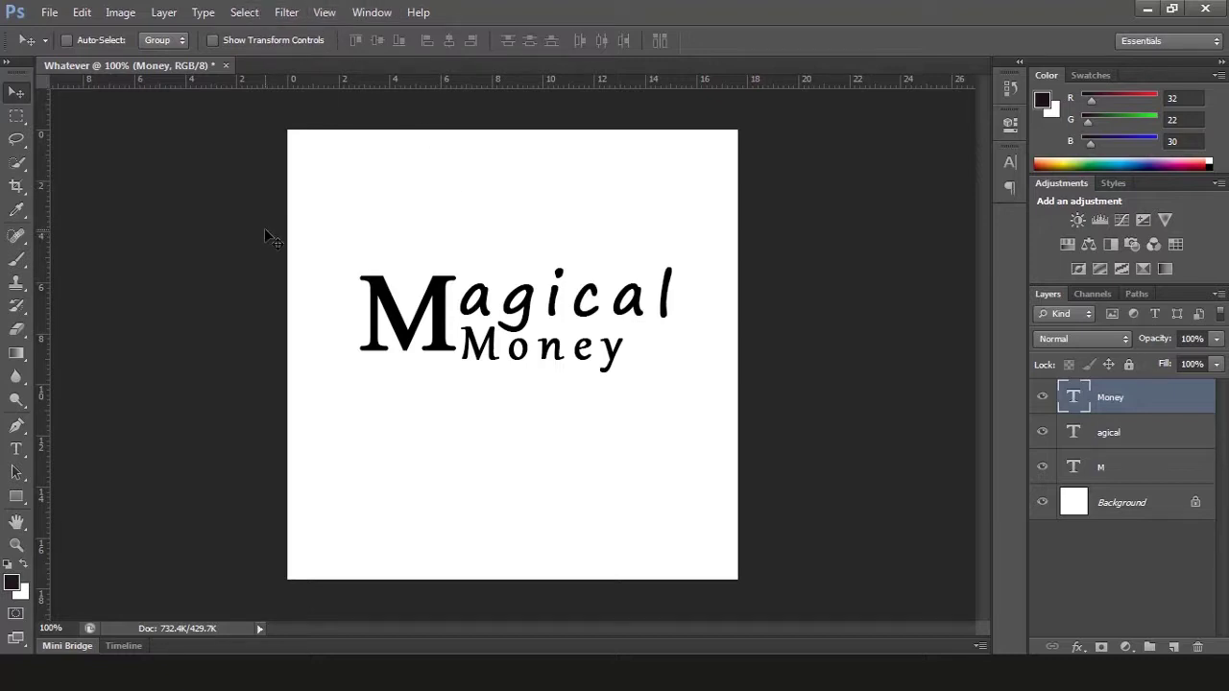
With the rulers shown, add vertical guides just after the large M and before the final l, and horizontal guides along the M's top and base.
key(ctrl+r)
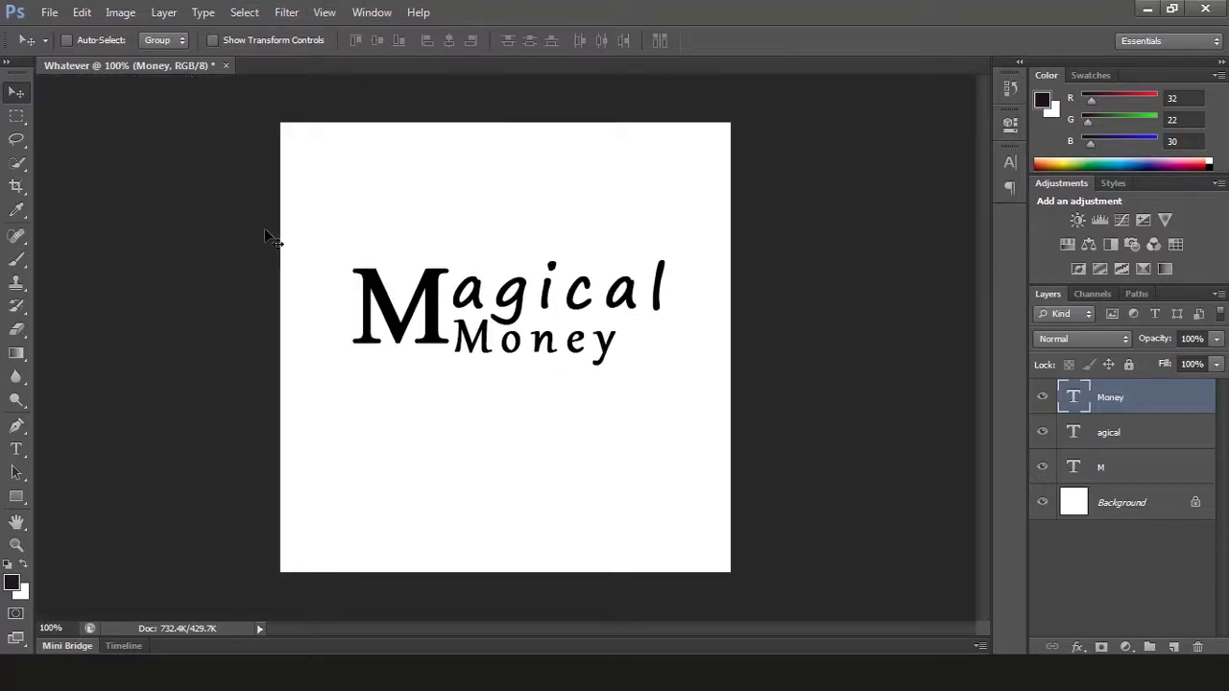
key(ctrl+r)
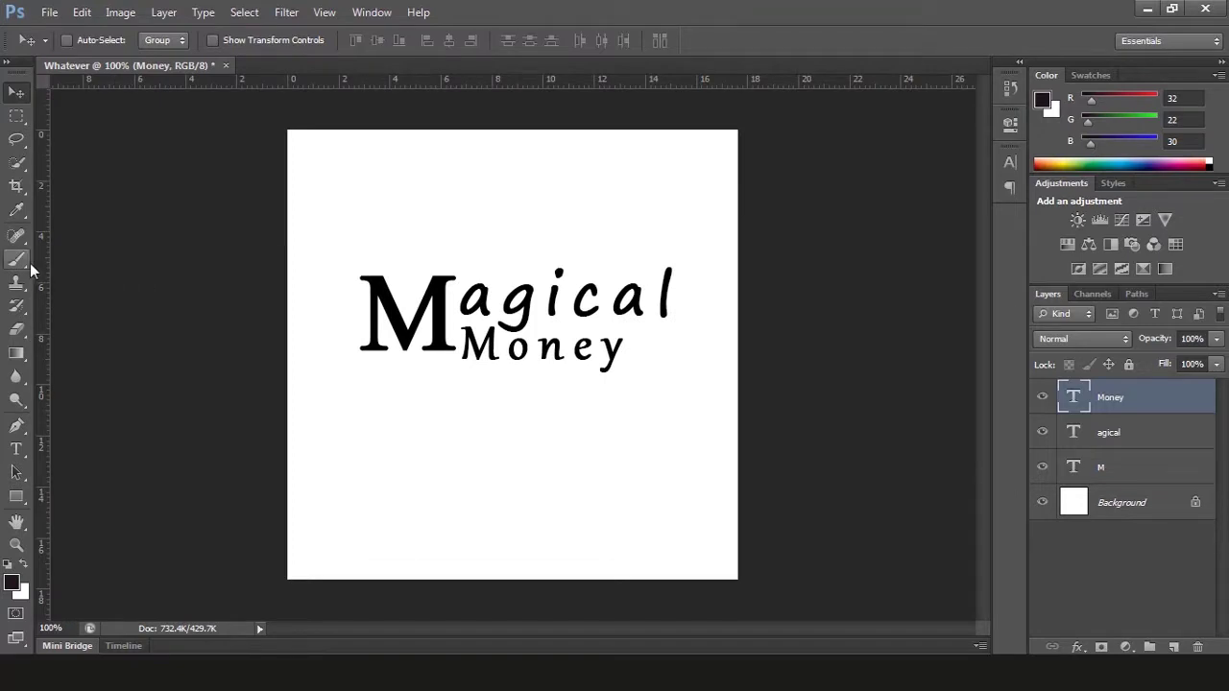
drag(40, 263, 297, 273)
drag(374, 278, 455, 302)
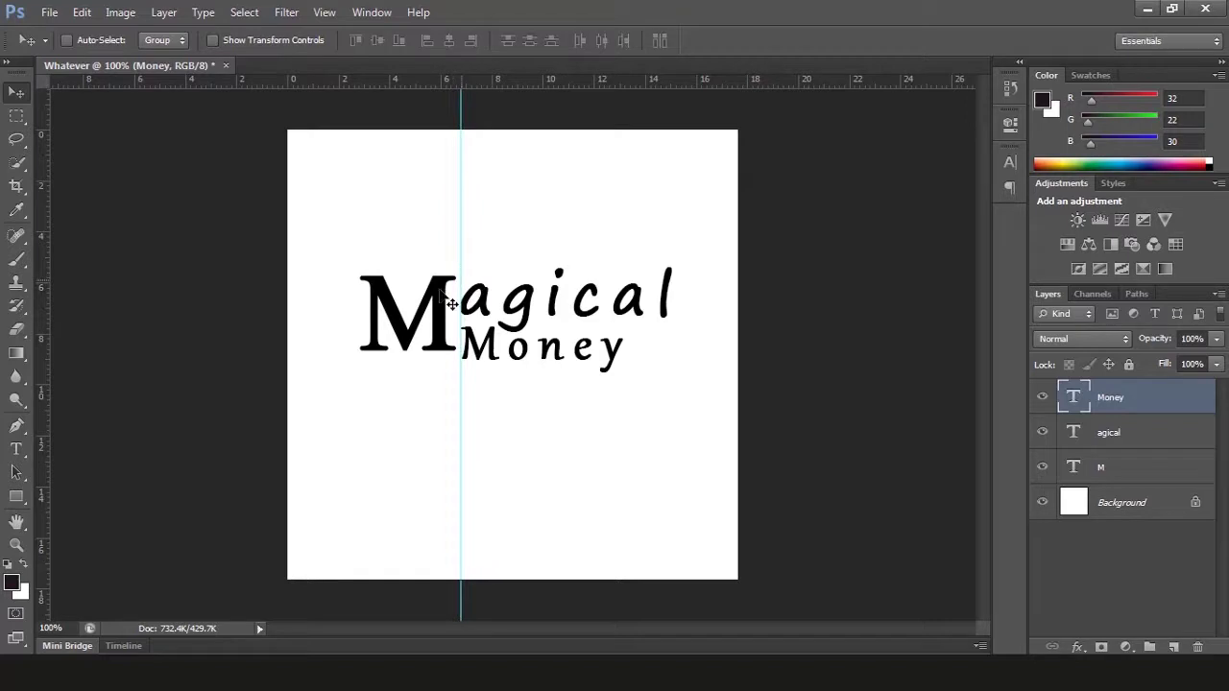
drag(39, 294, 645, 306)
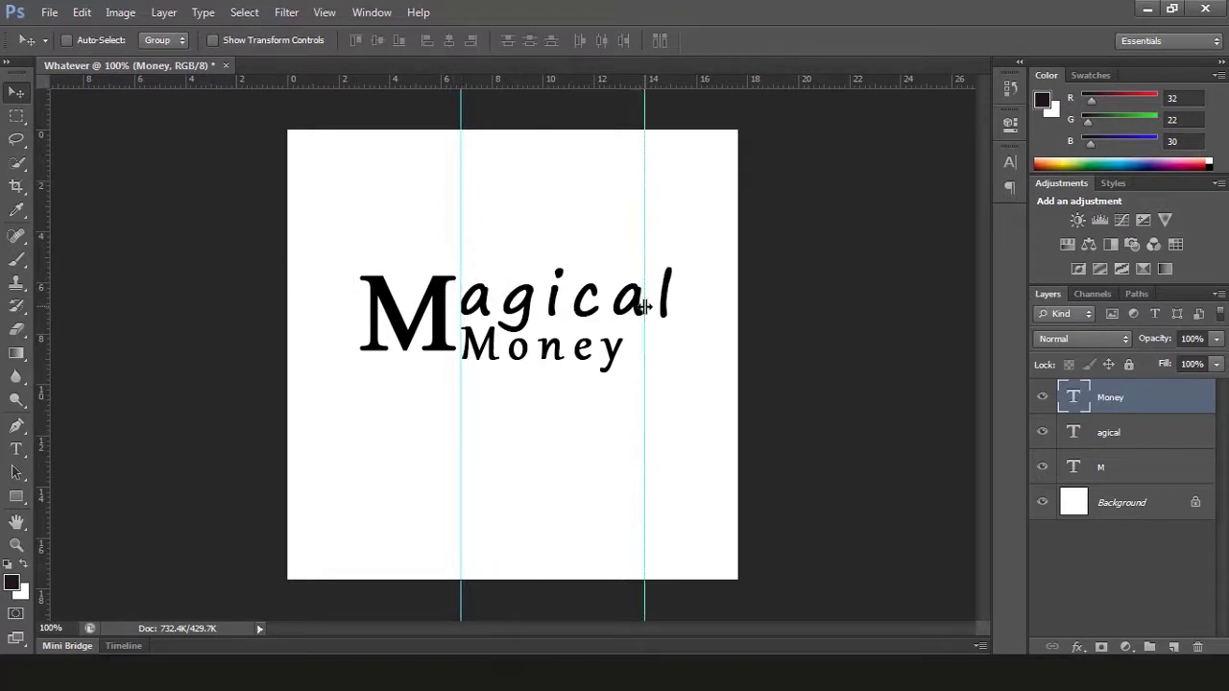
drag(435, 85, 442, 354)
drag(487, 83, 487, 272)
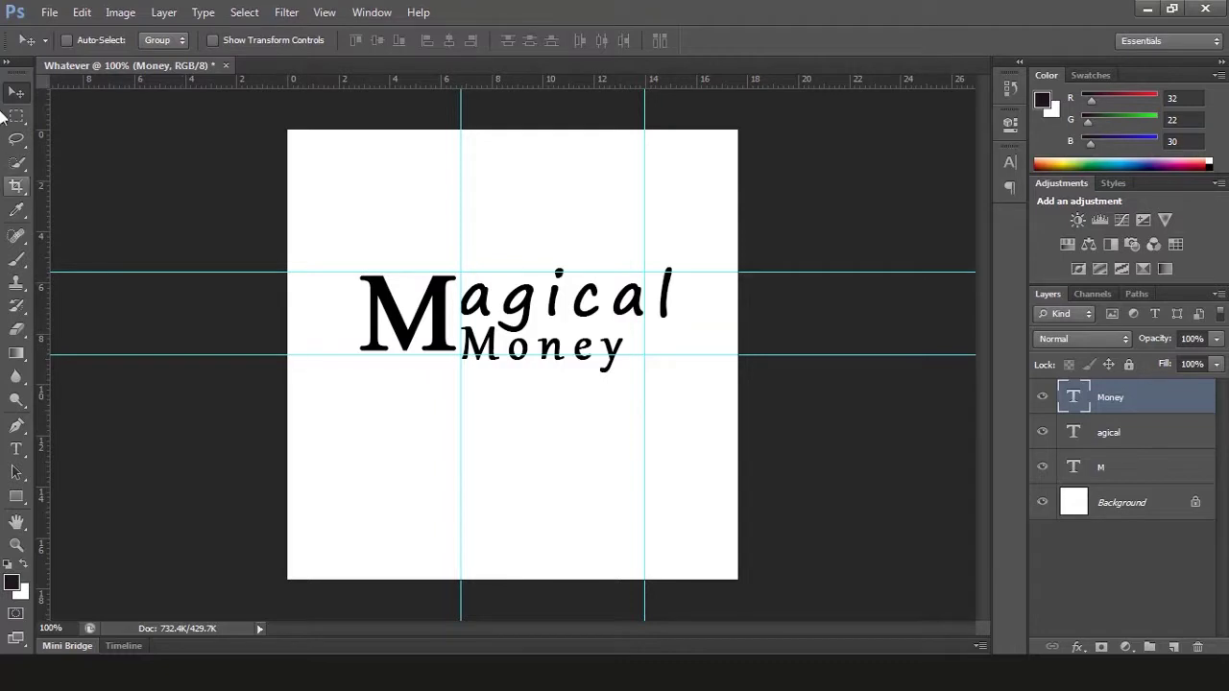
Group the "Money", "agical" and "M" text layers and name the group Text.
click(16, 448)
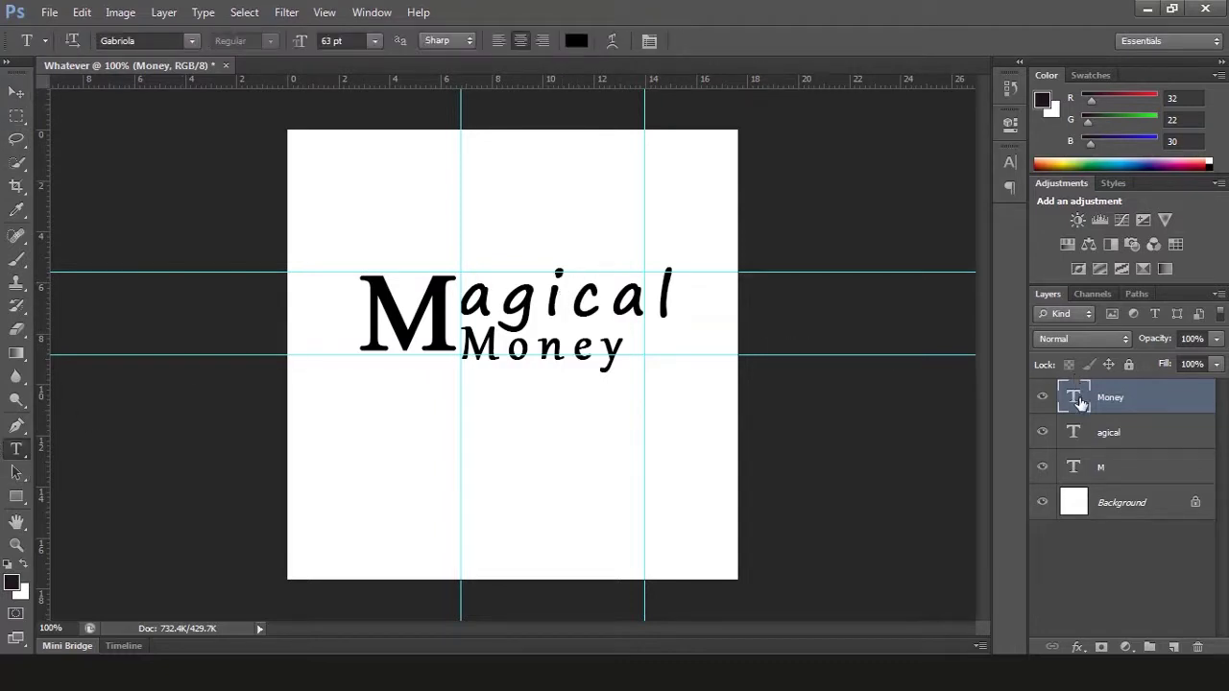
shift+click(1125, 440)
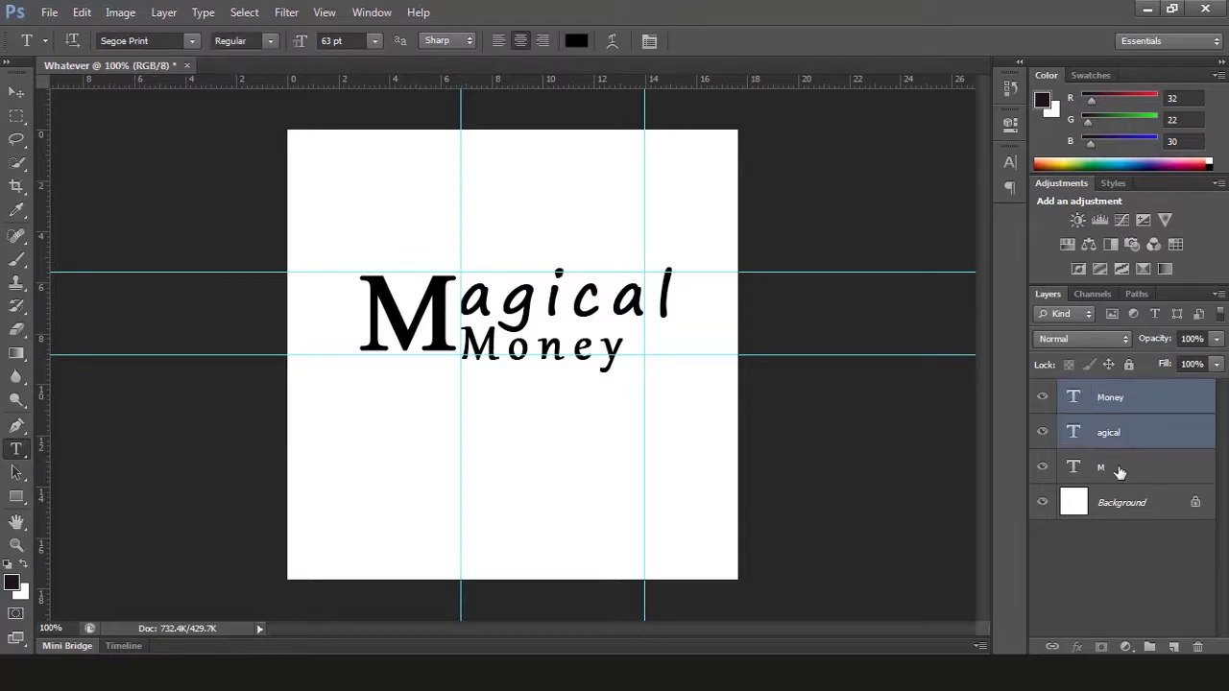
shift+click(1119, 470)
key(ctrl+g)
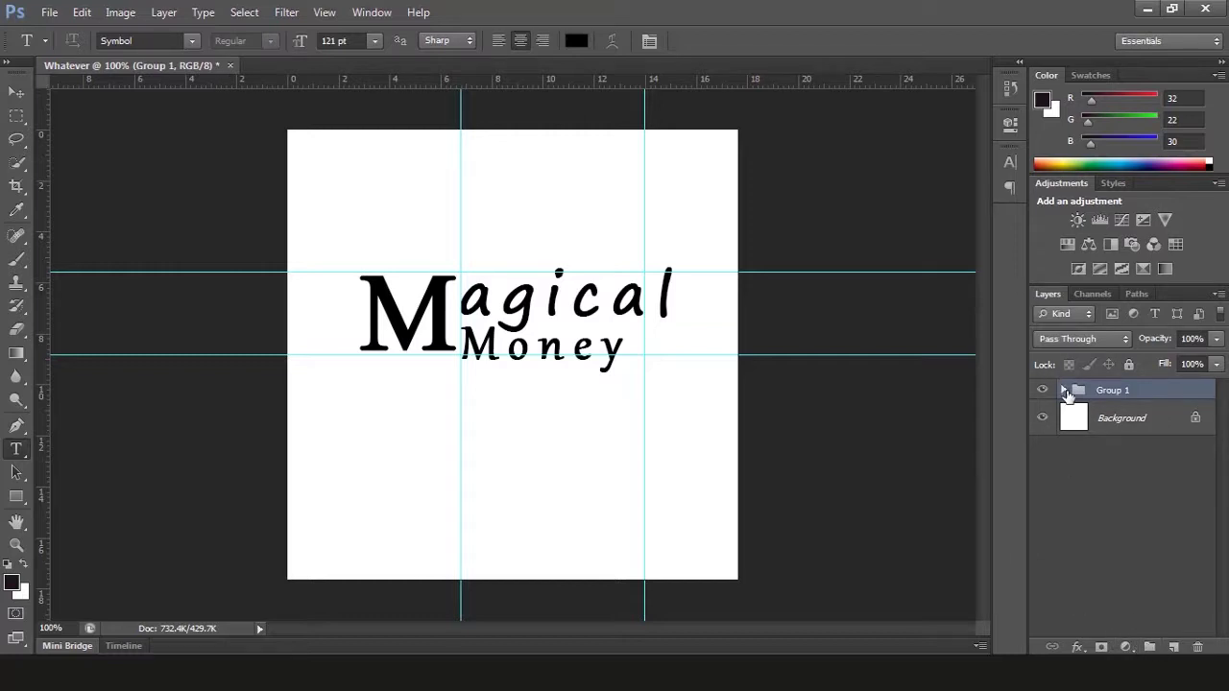
double_click(1107, 393)
text(Text)
key(Return)
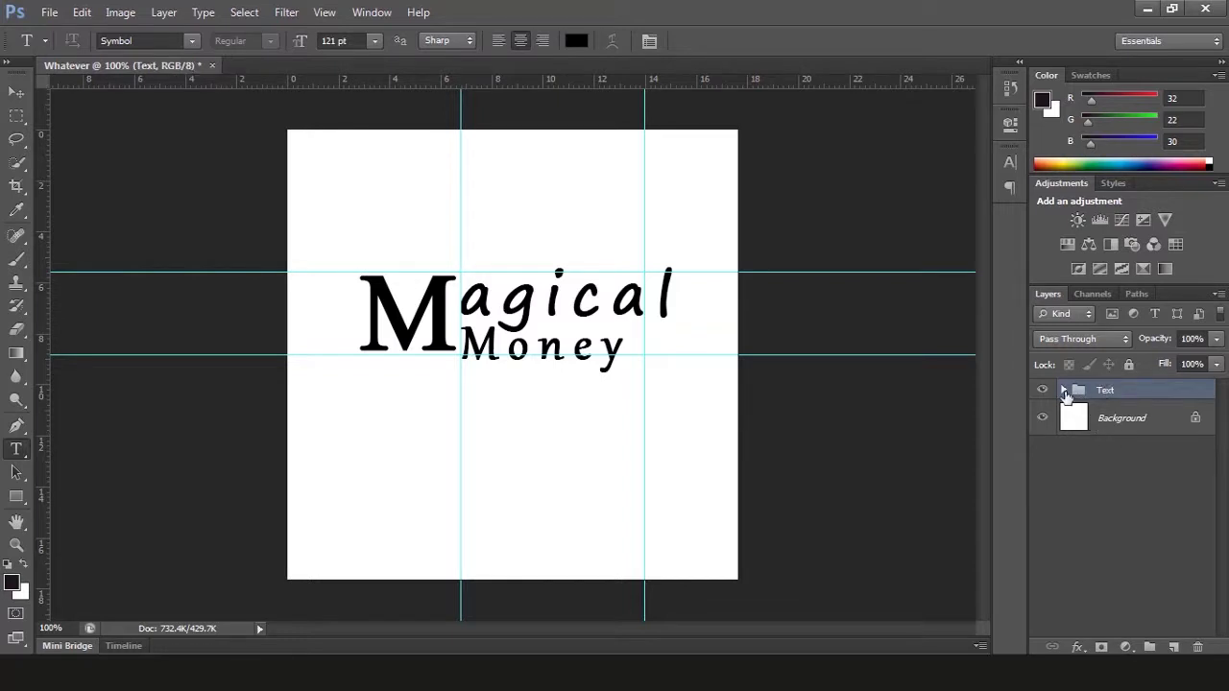
Set the "agical" text inside the Text group to 49 pt in the Segoe Script font.
click(1063, 390)
click(1103, 492)
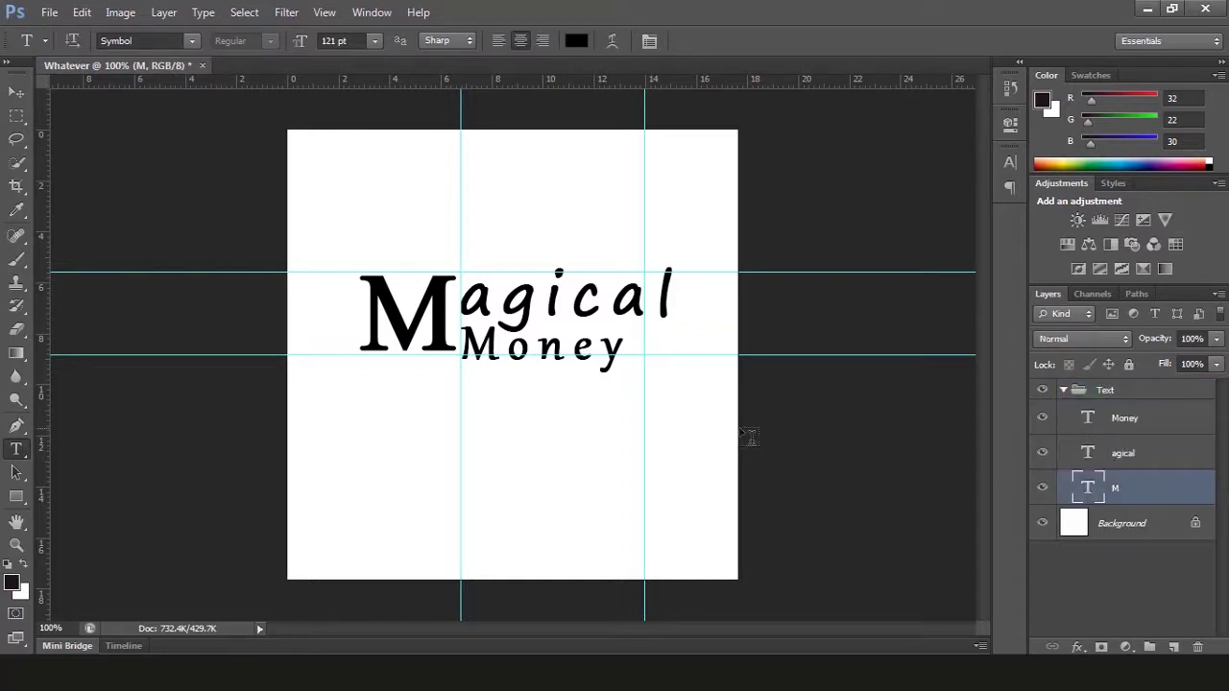
click(1124, 459)
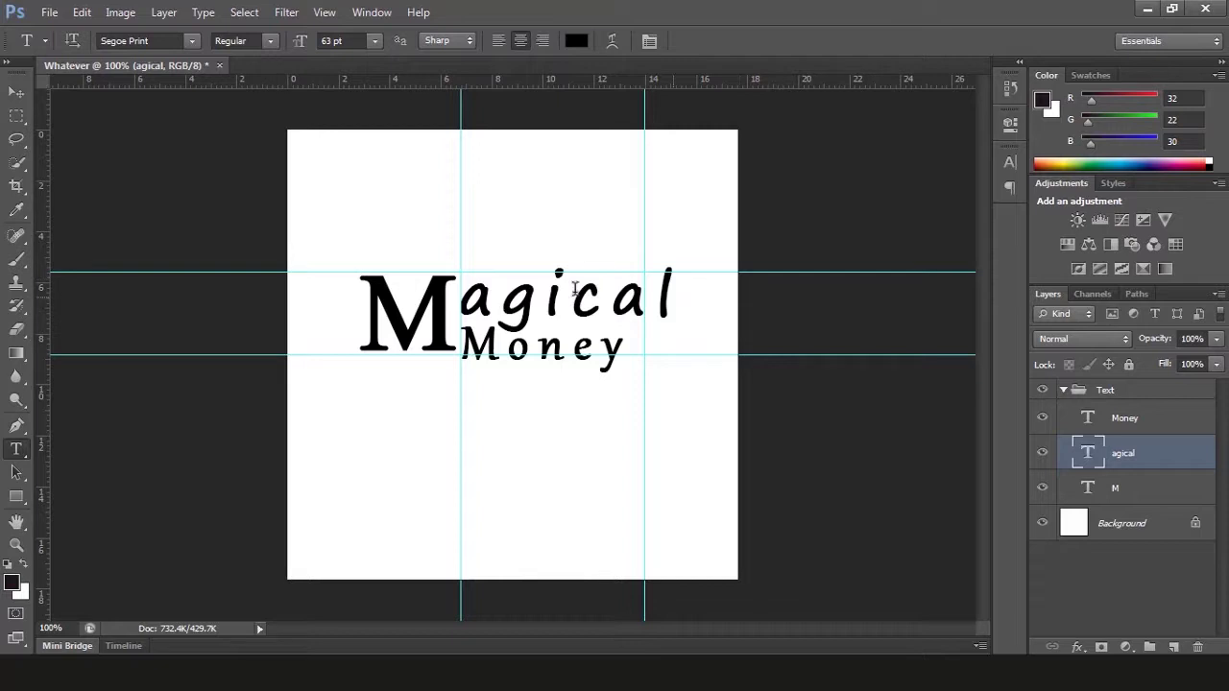
click(546, 305)
key(ctrl+a)
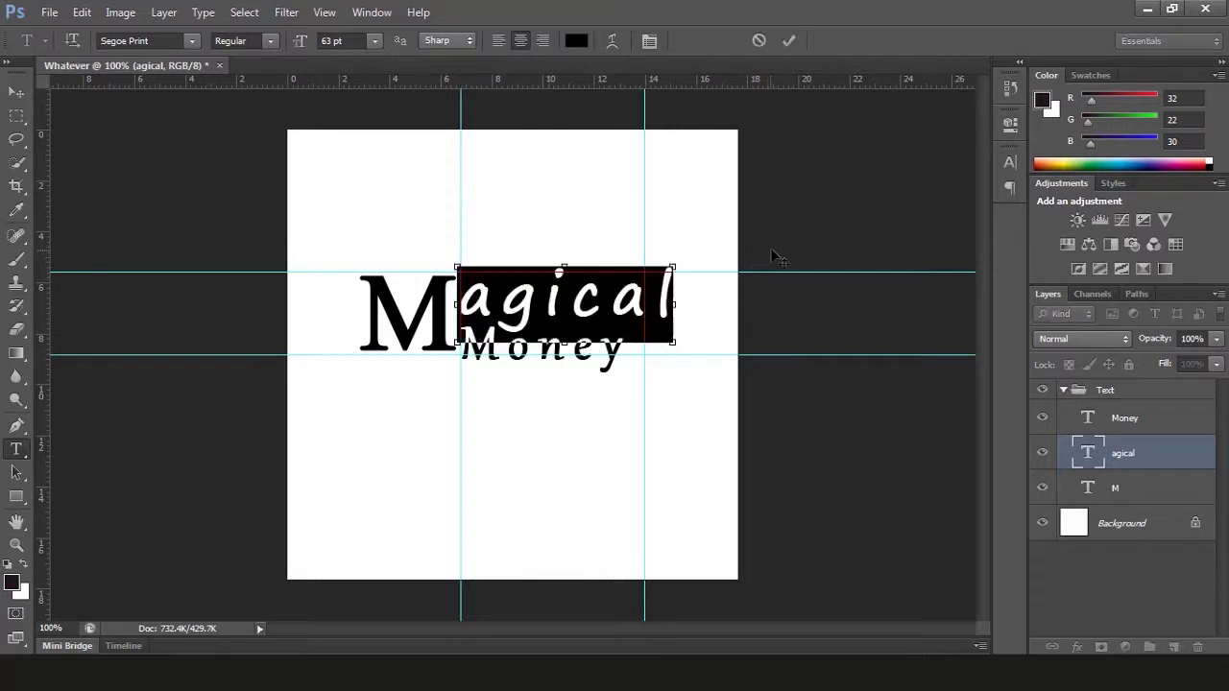
click(1008, 166)
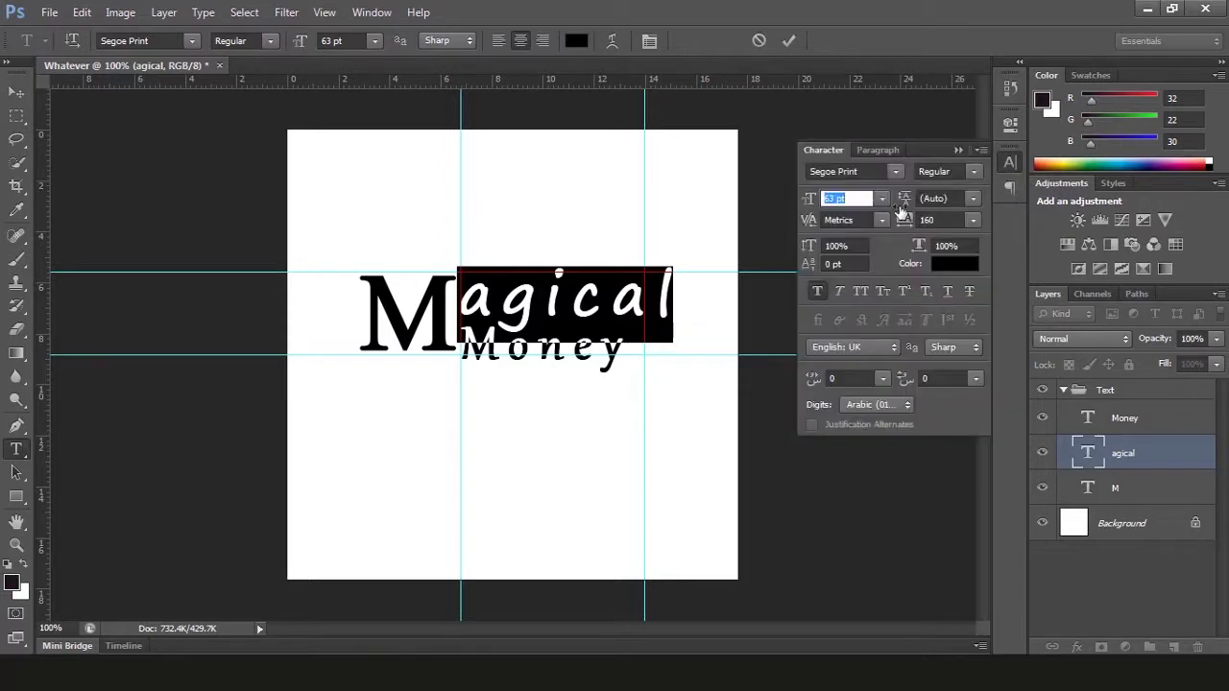
drag(814, 202, 805, 206)
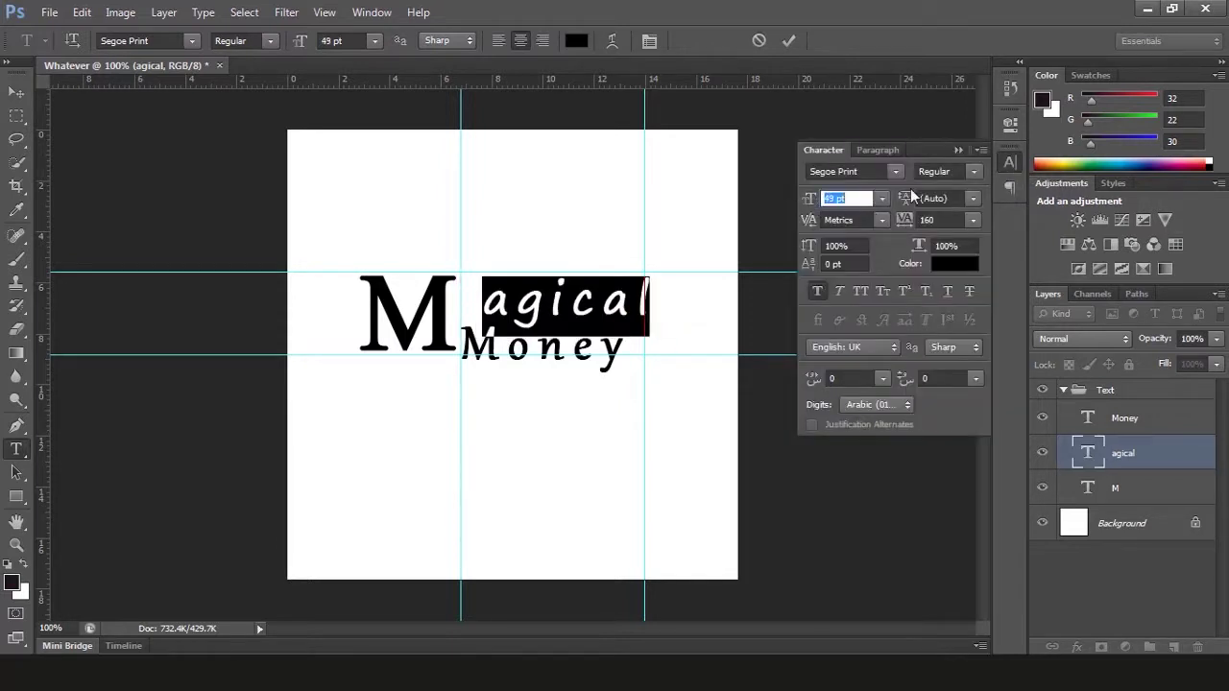
click(865, 167)
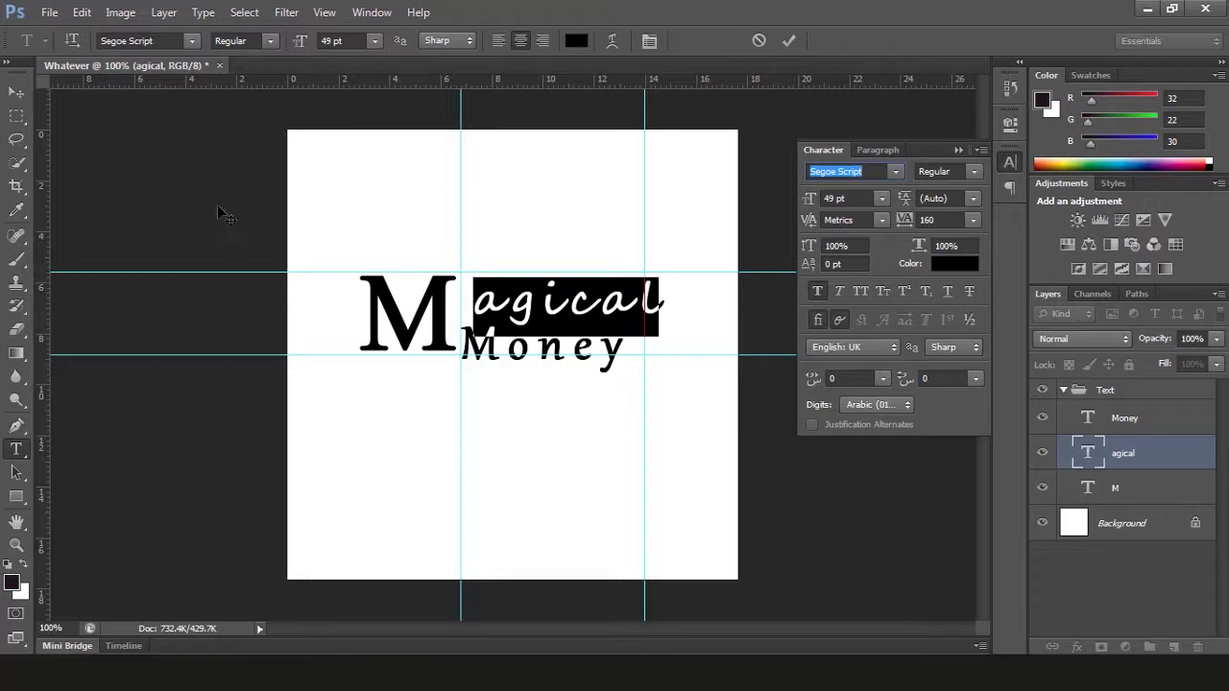
Nudge the "agical" text left to the first vertical guide and slightly up toward the upper horizontal guide.
click(16, 92)
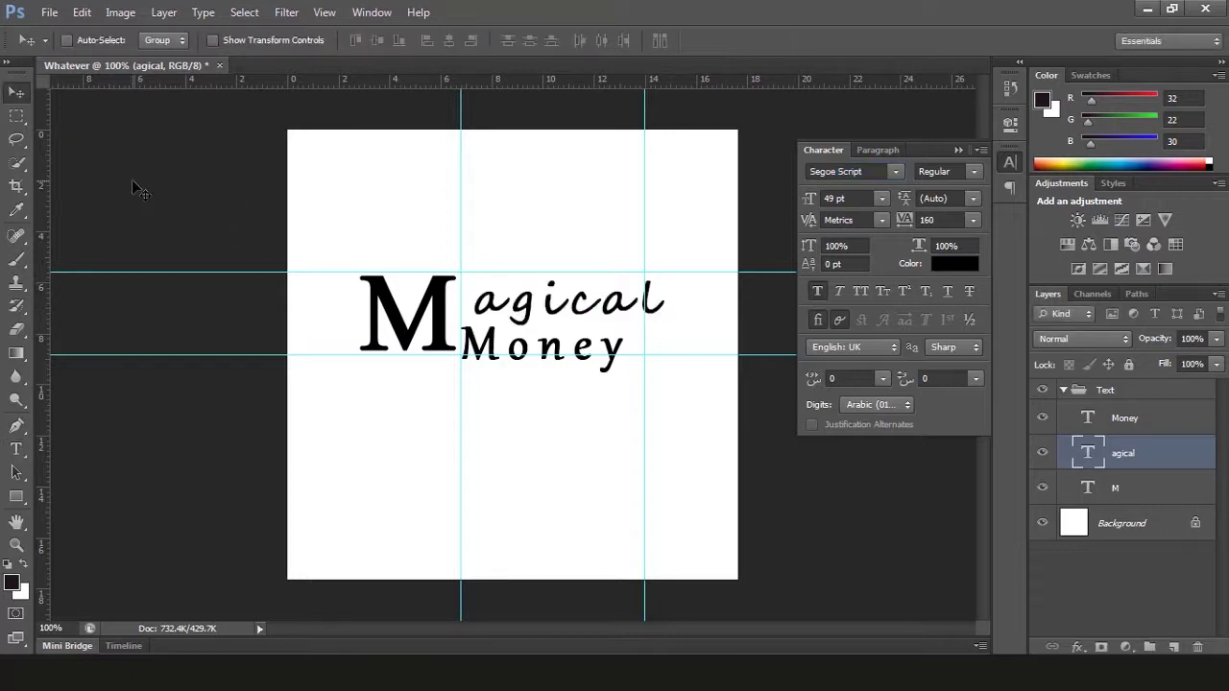
key(Left)
key(Left)
key(Left)
key(Left)
key(Left)
key(Left)
key(Left)
key(Left)
key(Left)
key(Left)
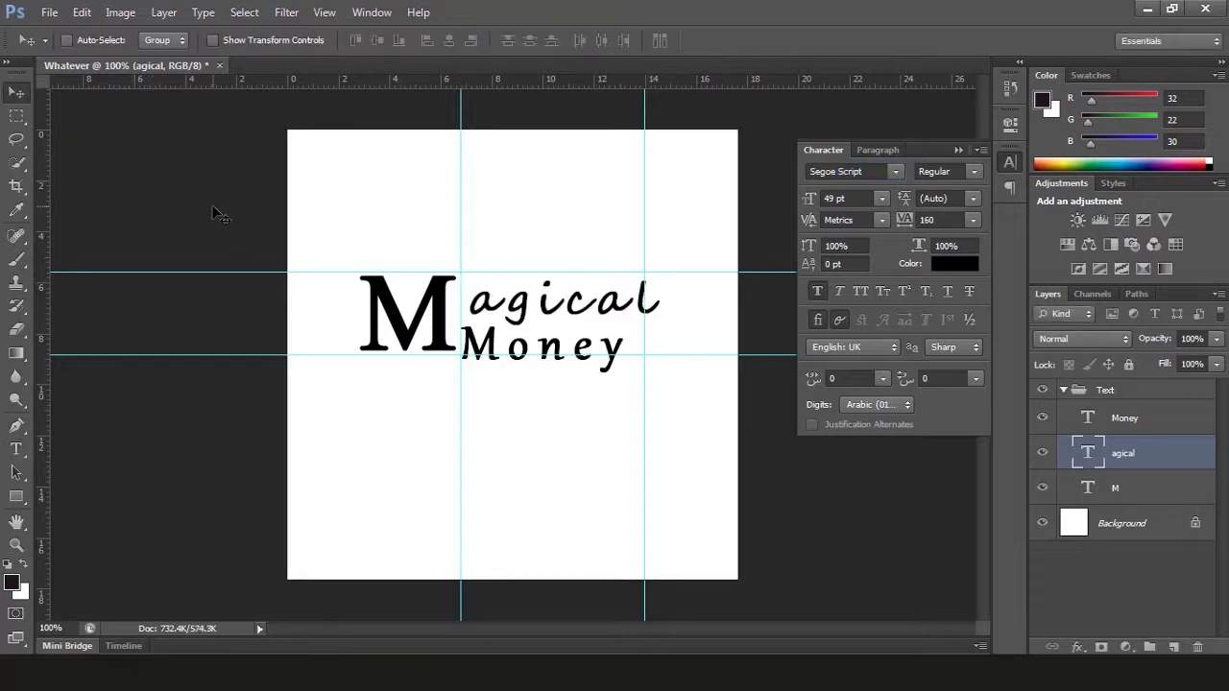
key(Left)
key(Left)
key(Left)
key(Left)
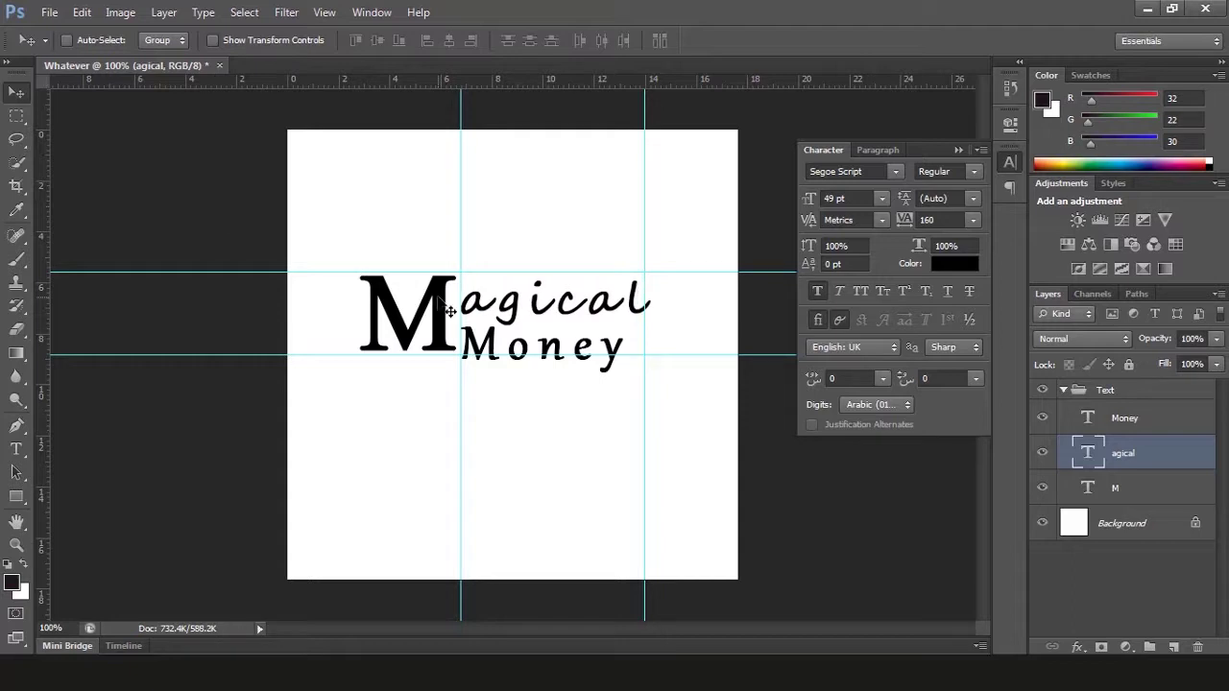
key(Up)
key(Up)
key(Up)
key(Up)
key(Up)
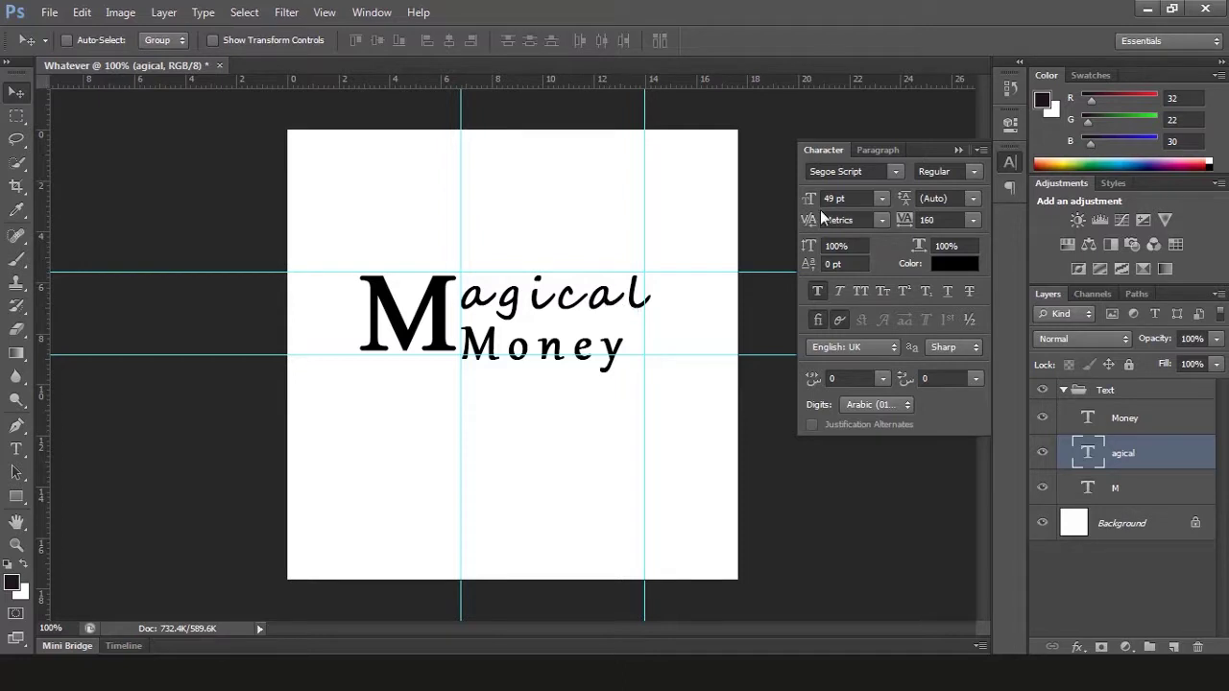
Reduce the "agical" text to 45 pt and nudge it left to the vertical guide beside the large M.
drag(812, 199, 811, 200)
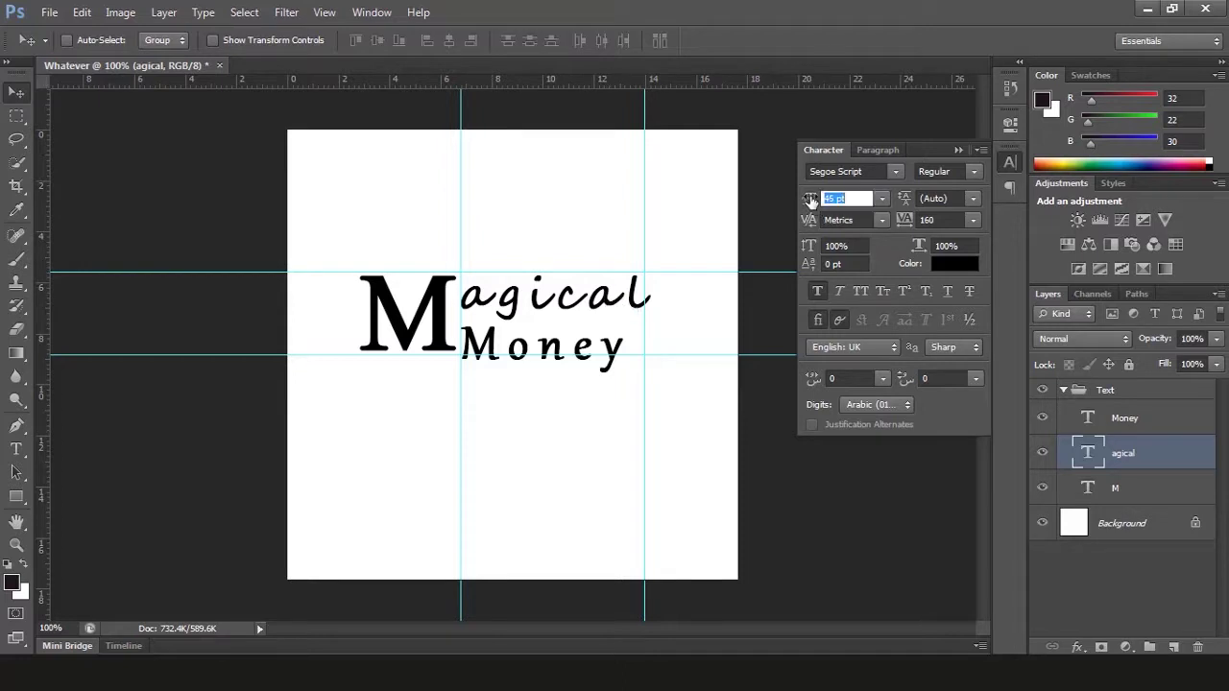
drag(596, 323, 599, 322)
key(Left)
key(Left)
key(Left)
key(Left)
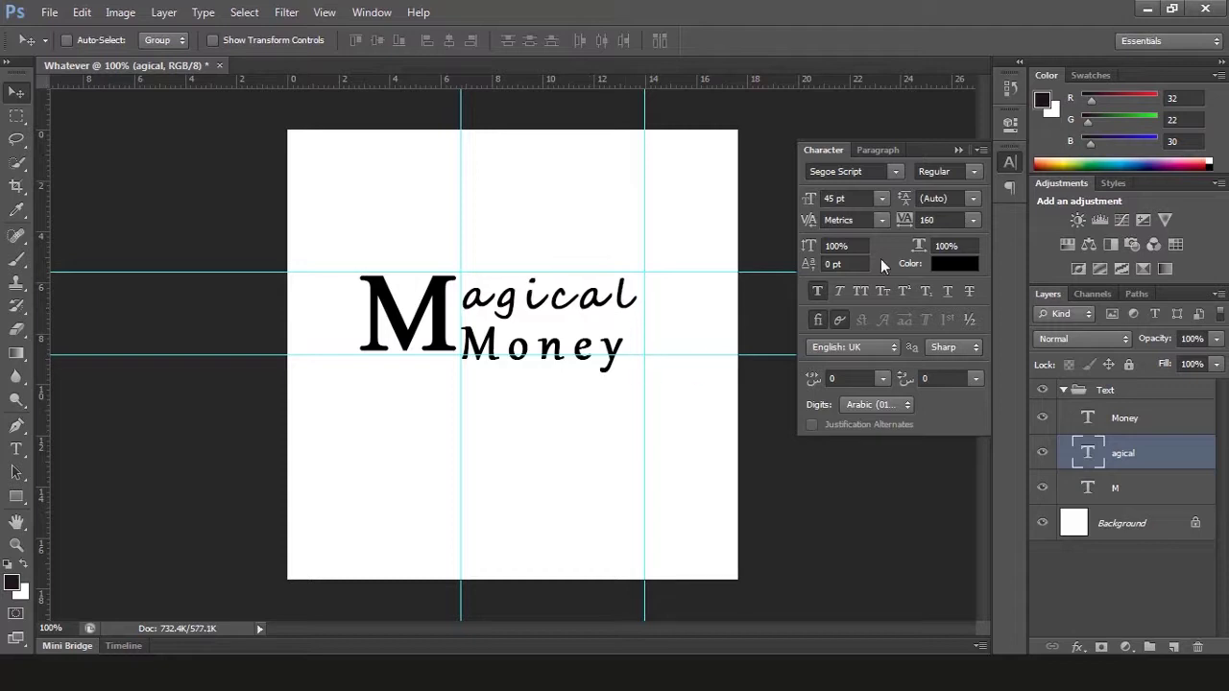
Nudge the "Money" text up to rest on the lower guide, set its size to 58 pt and shift it slightly right.
click(1121, 422)
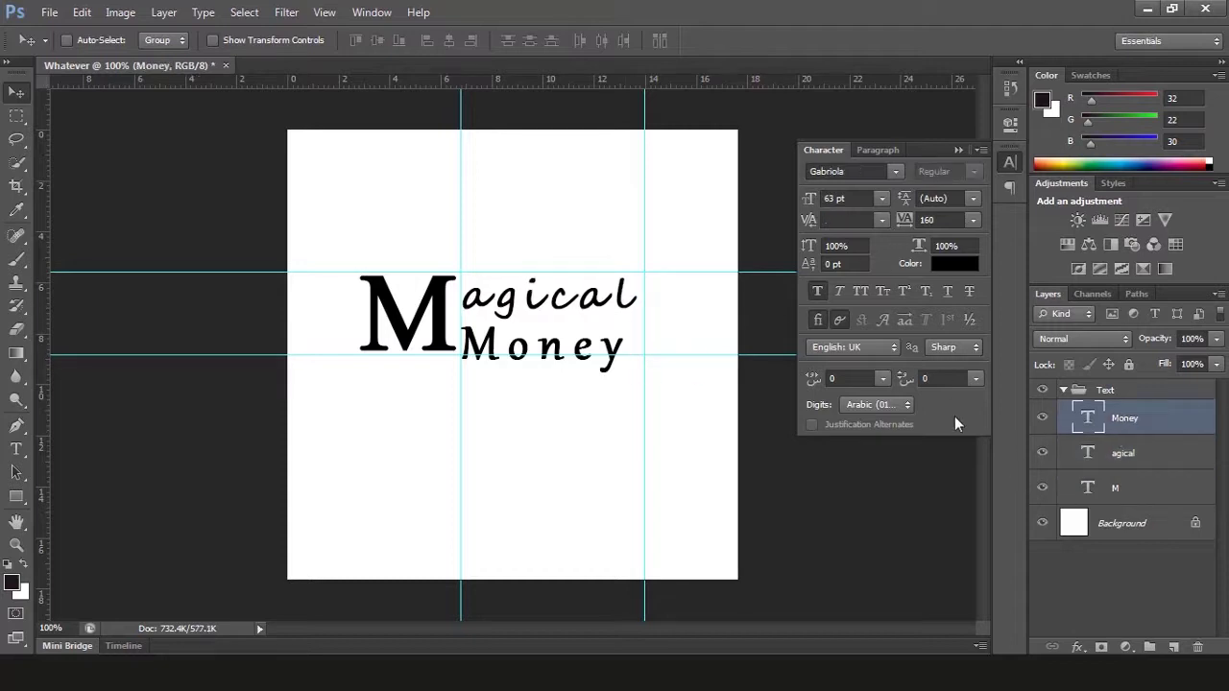
key(Up)
key(Up)
key(Up)
key(Up)
key(Up)
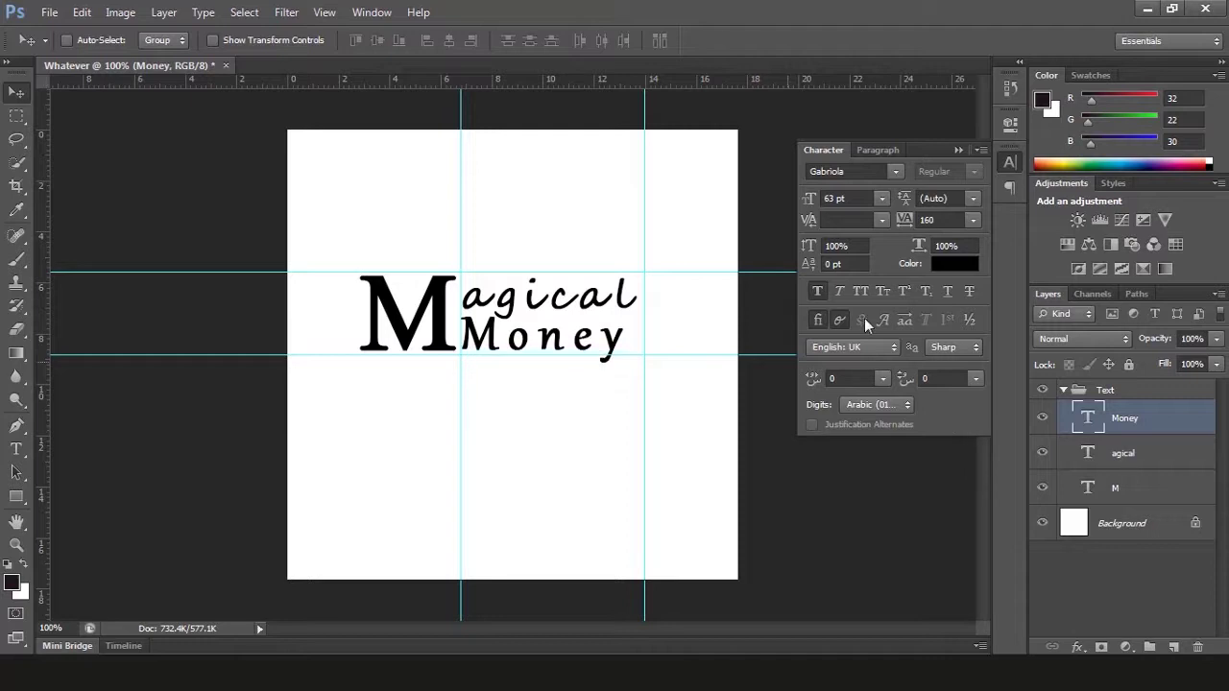
drag(807, 203, 813, 204)
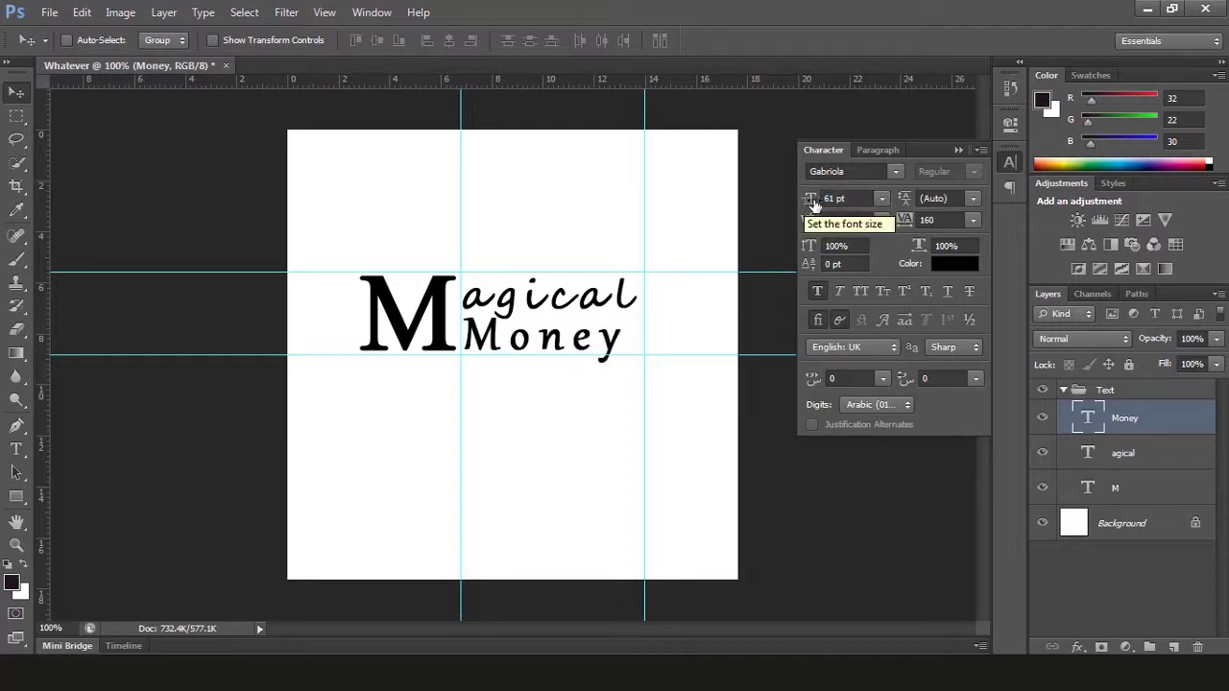
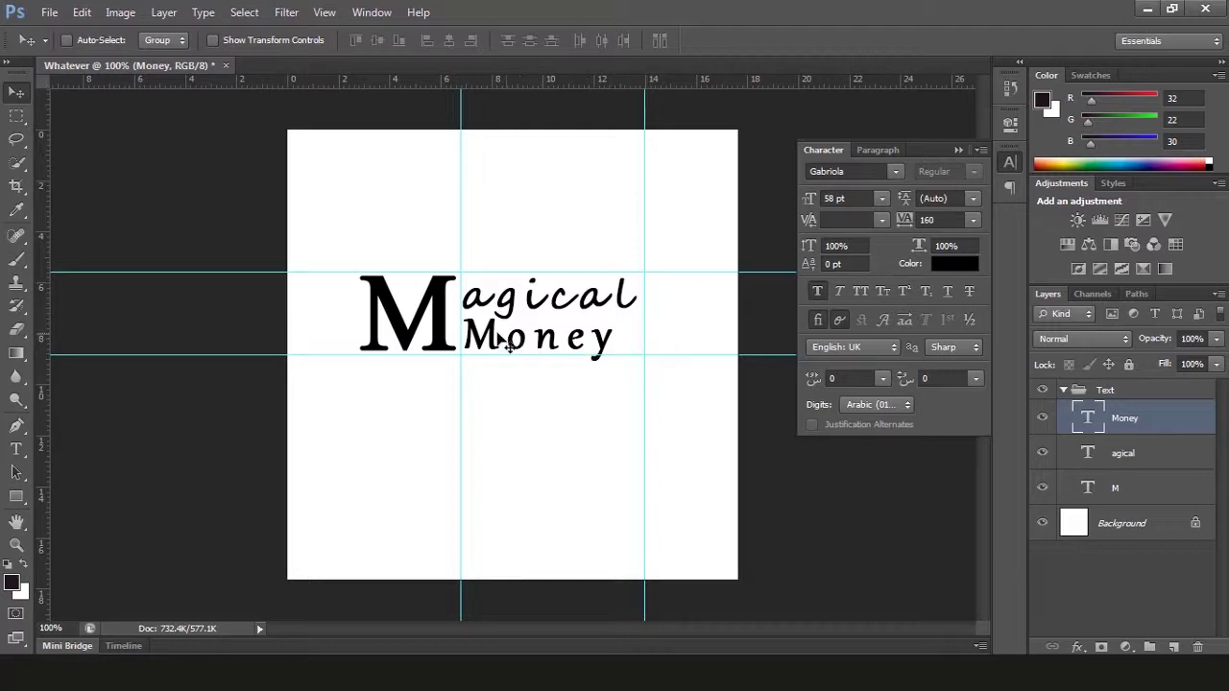
key(Right)
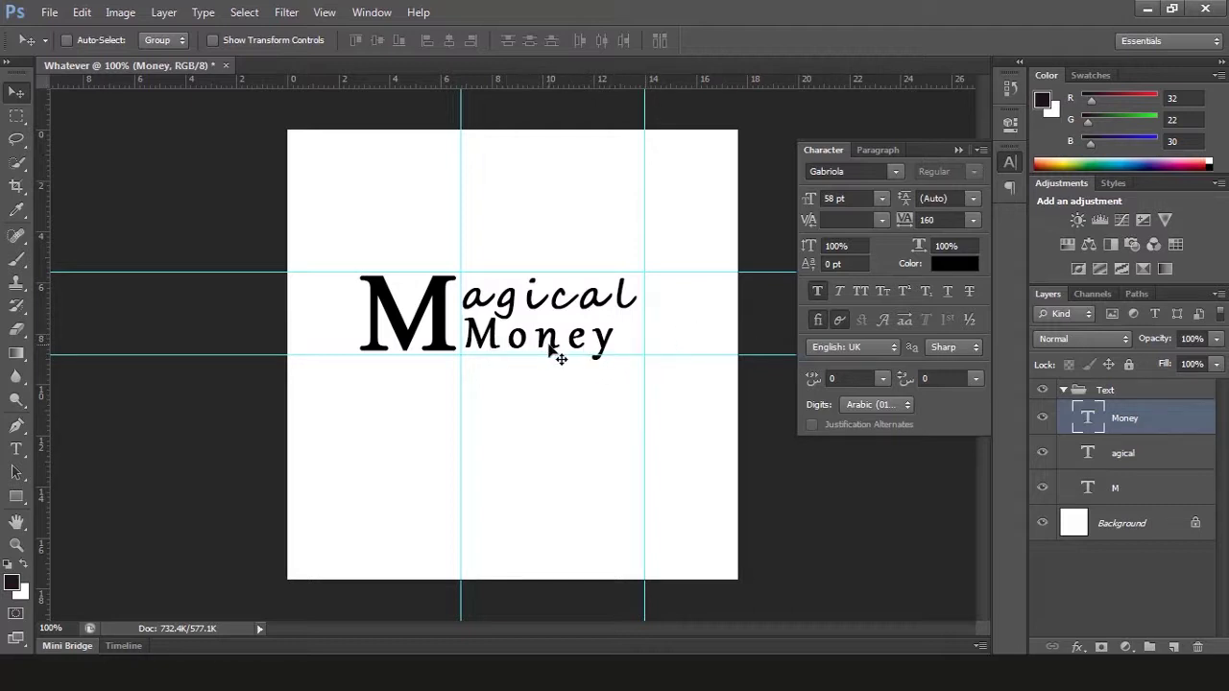
Set the "Money" text's tracking to 280 and reposition it beside the large M, flush with the first vertical guide and the lower guide.
key(Left)
key(Right)
drag(902, 221, 908, 221)
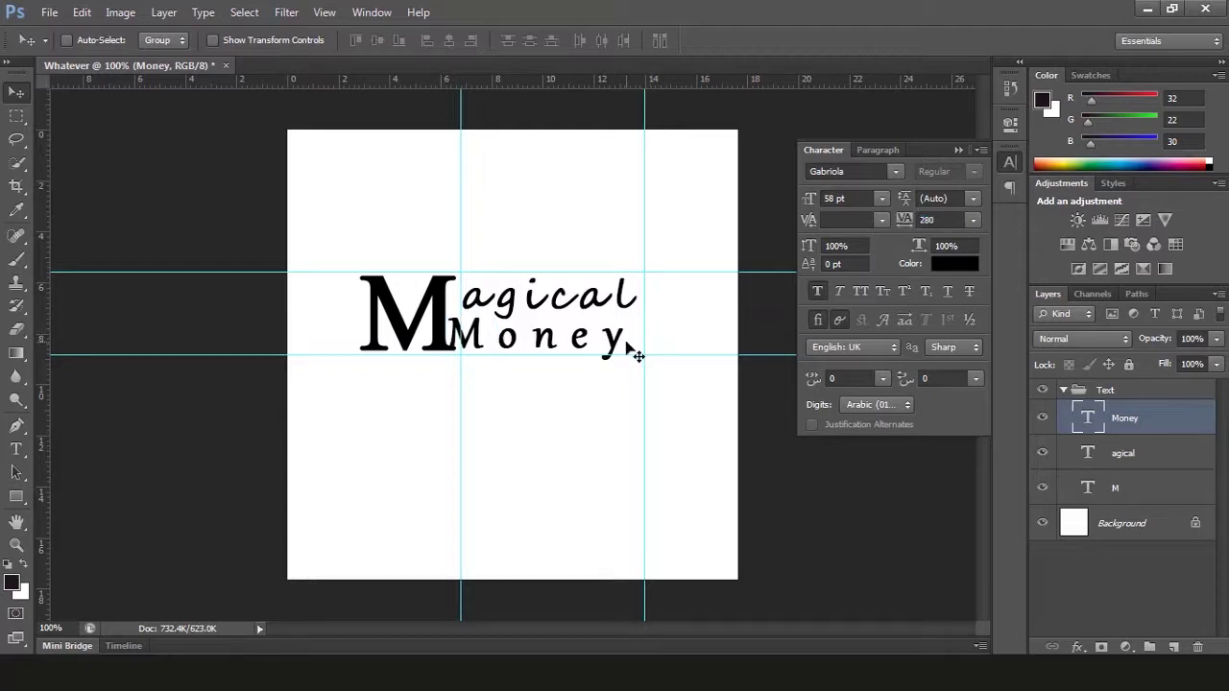
drag(626, 343, 633, 351)
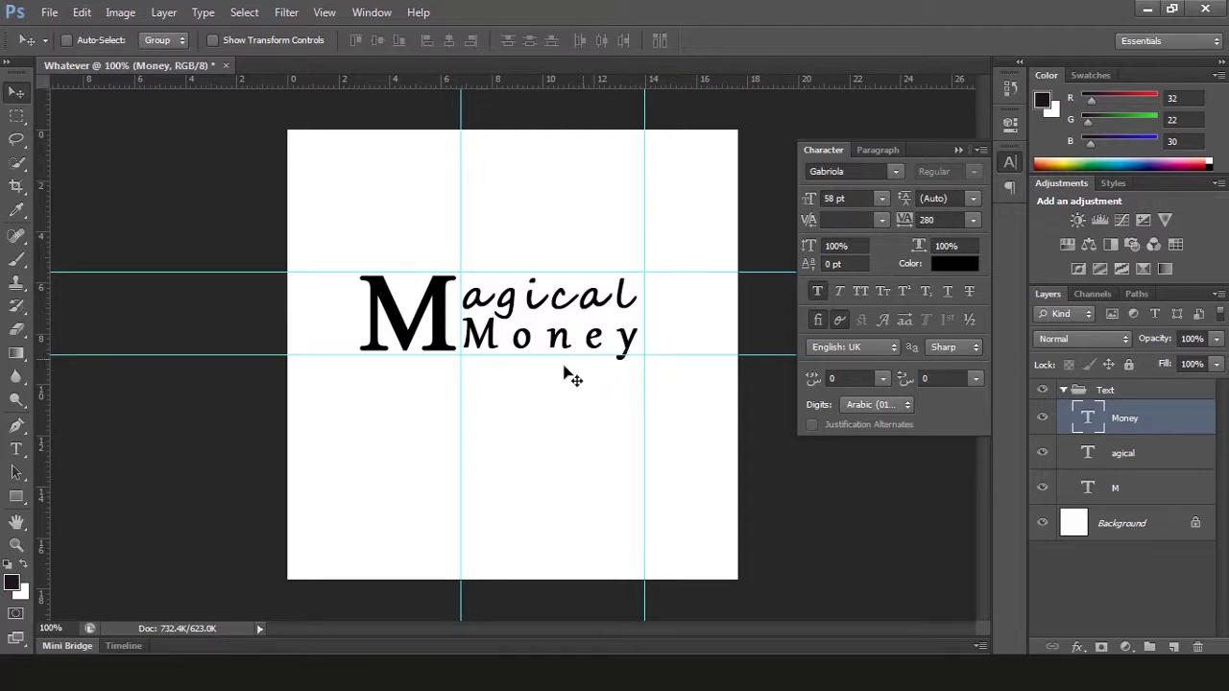
drag(560, 349, 564, 350)
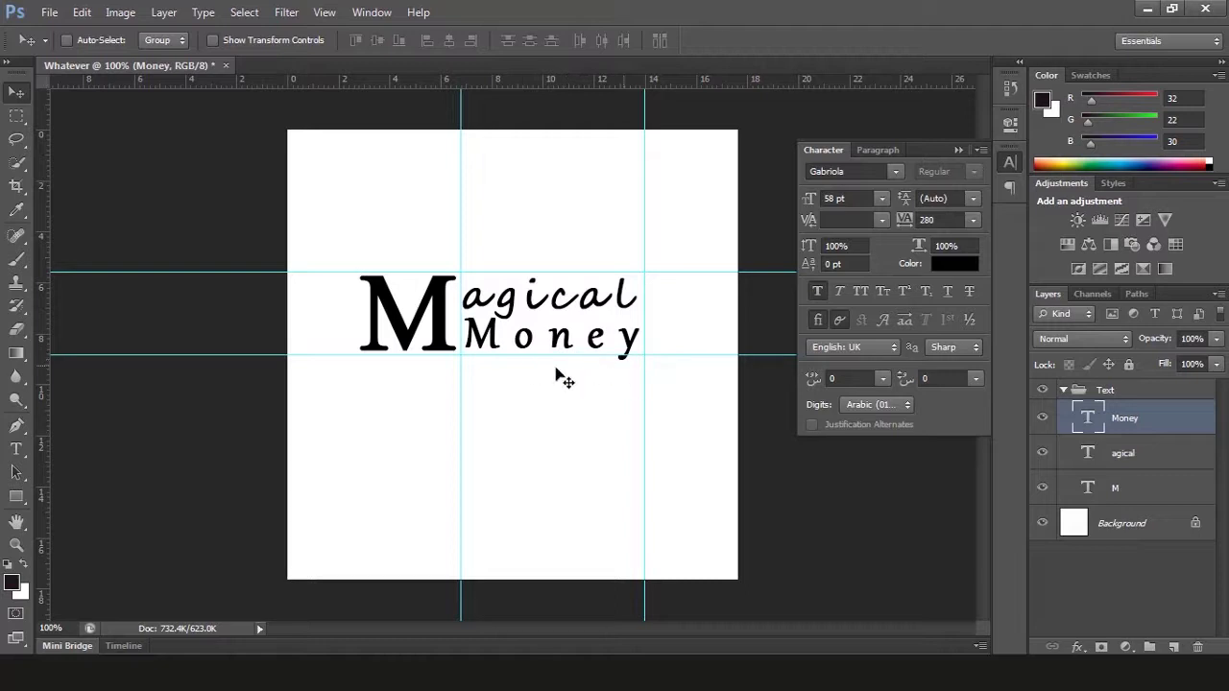
key(Up)
key(Up)
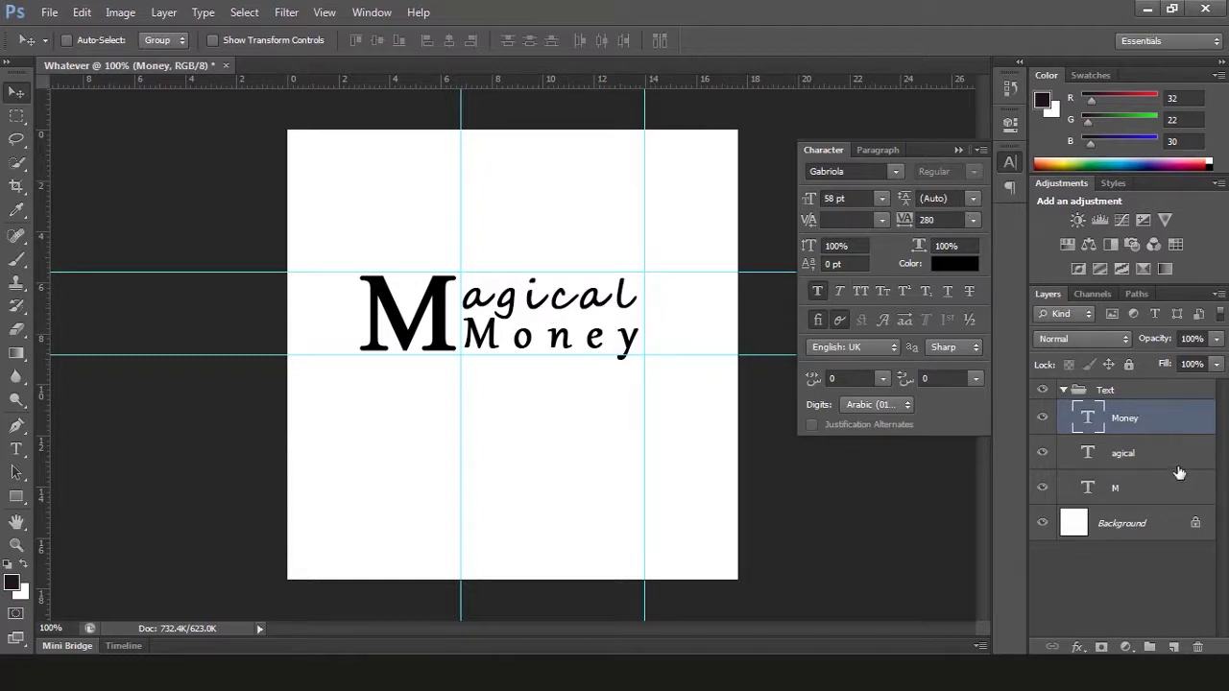
Set the tracking of the "agical" text to 200 so it reaches the second vertical guide.
key(alt+bracketleft)
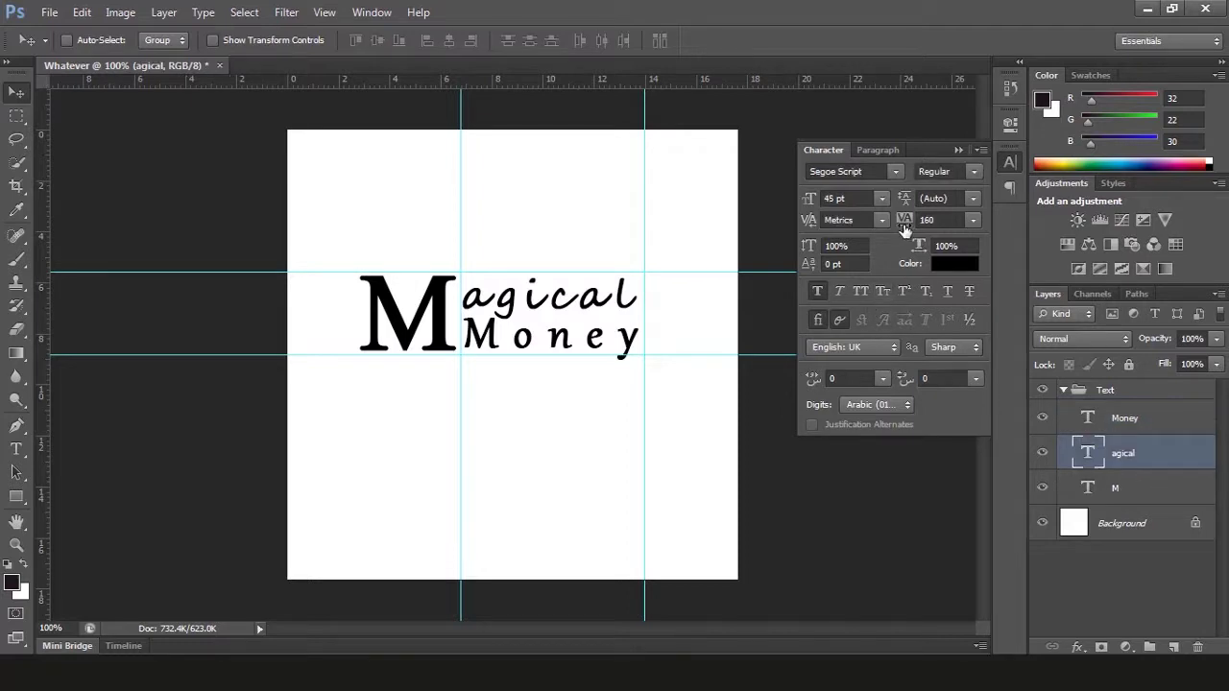
click(904, 228)
text(200)
key(Return)
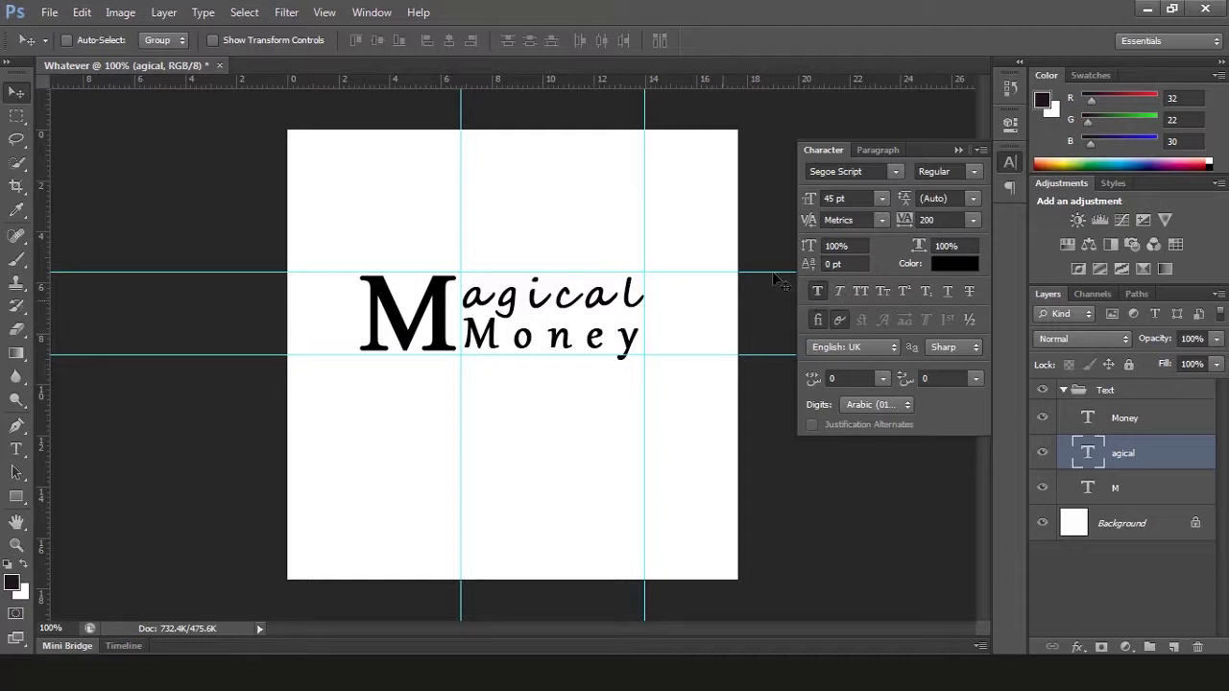
click(959, 151)
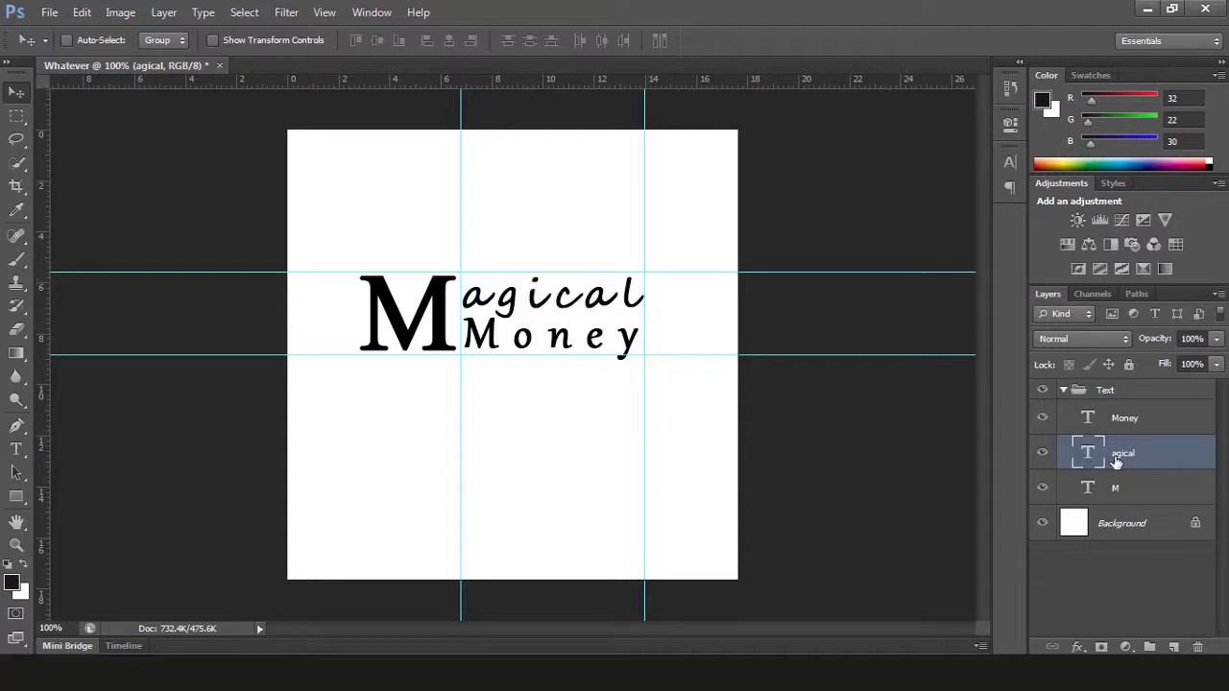
Duplicate the "agical" text layer, replace the copy's text with a single period and place it over the dot of the i.
key(ctrl+j)
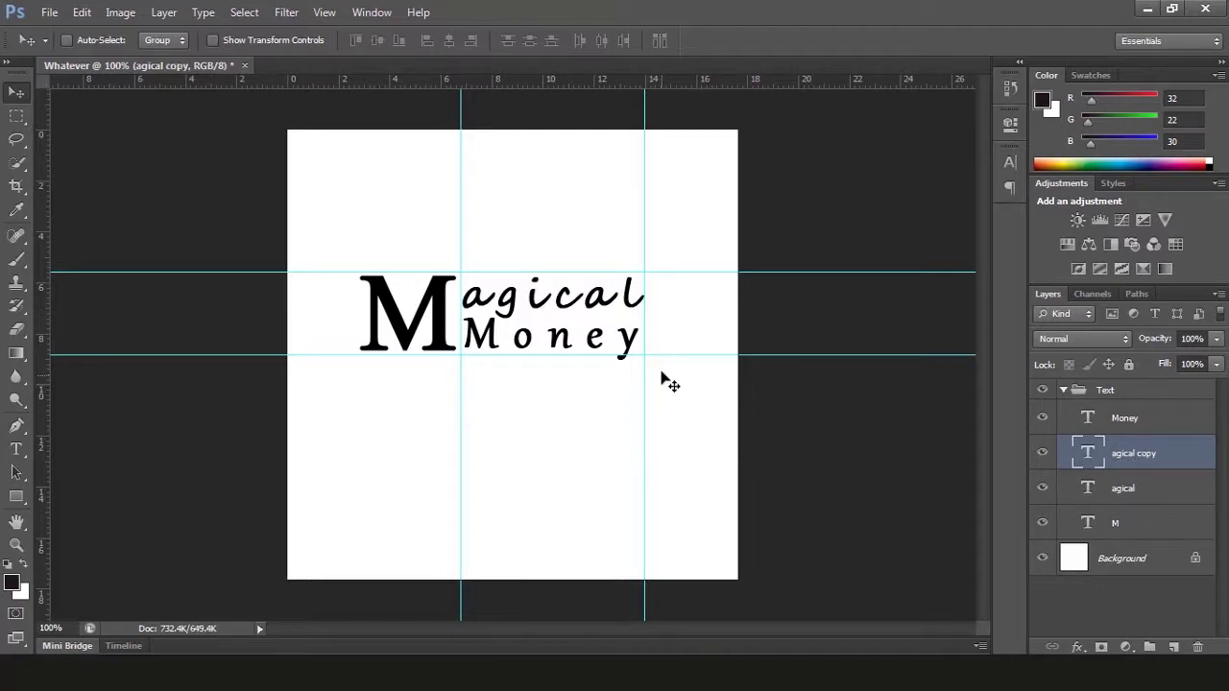
drag(610, 269, 614, 227)
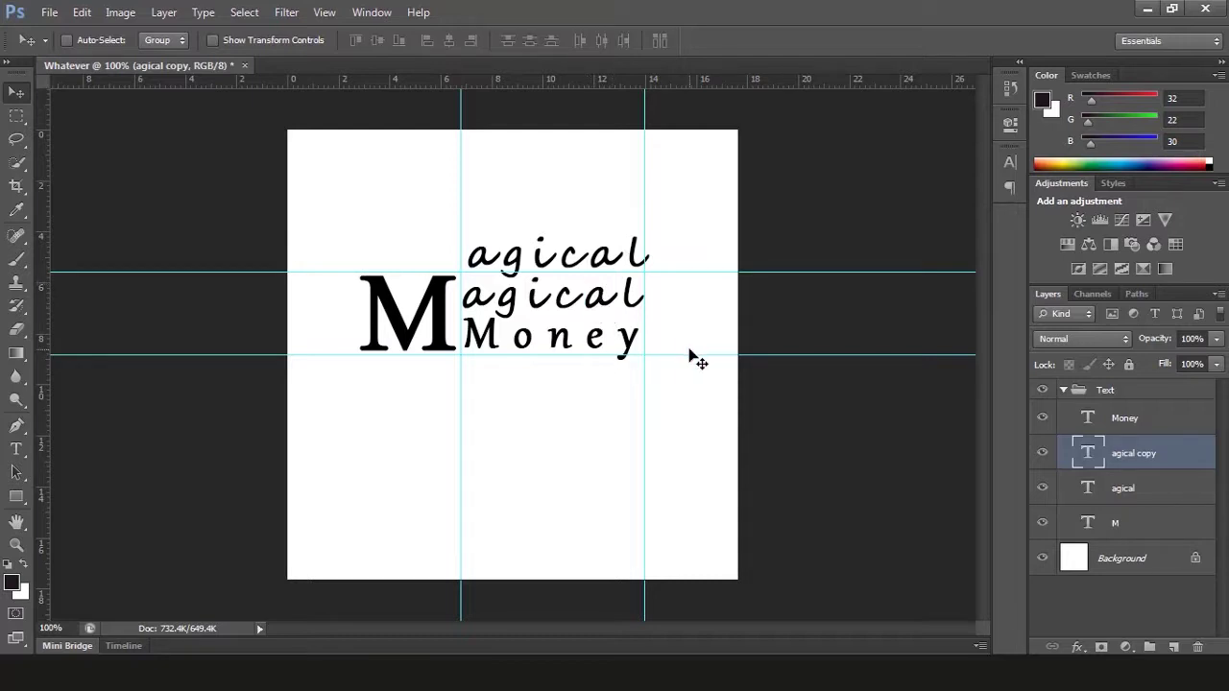
key(t)
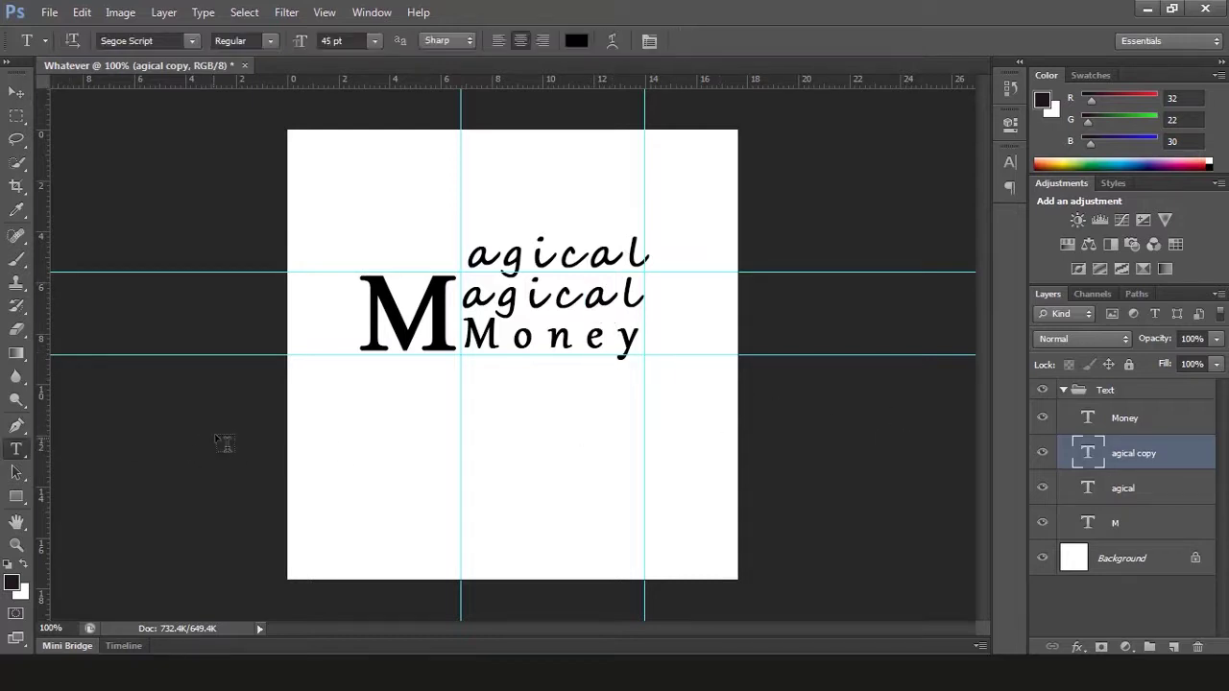
click(503, 259)
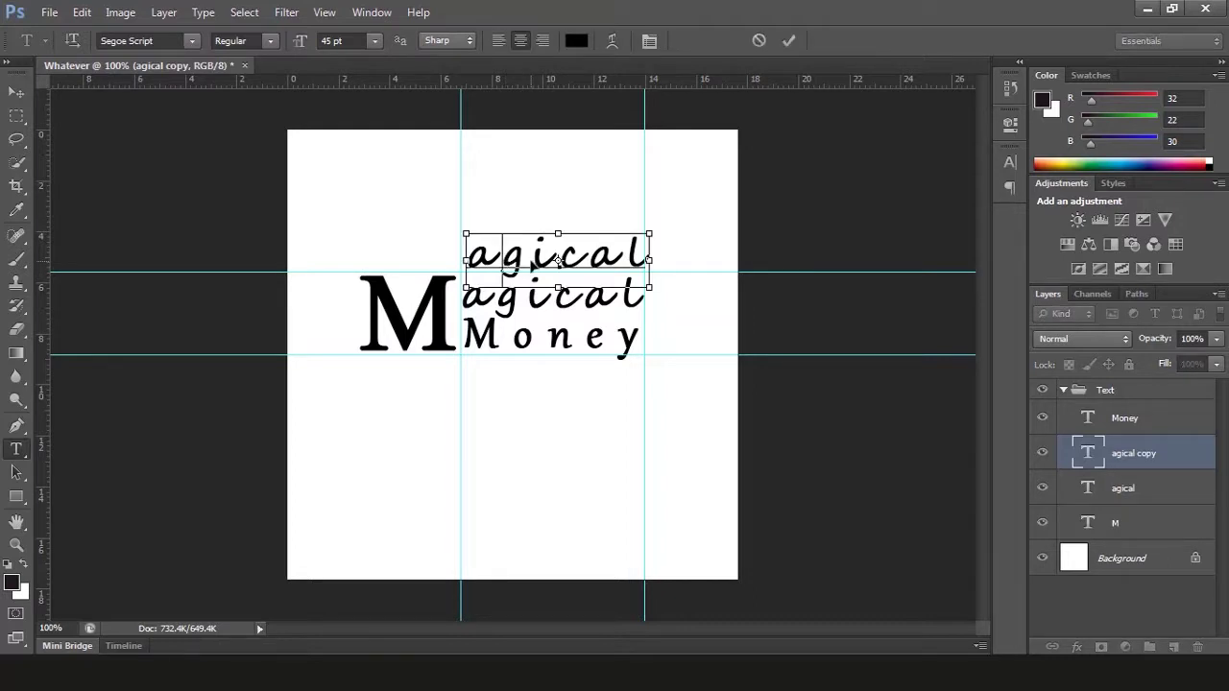
double_click(506, 259)
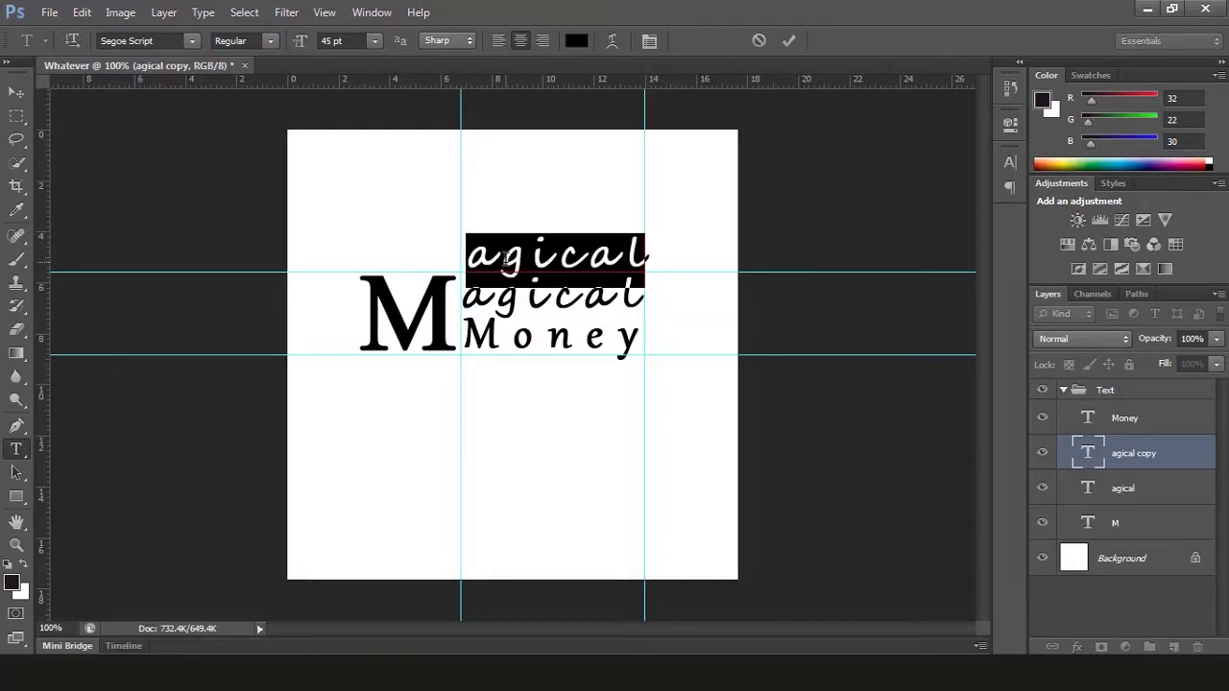
key(BackSpace)
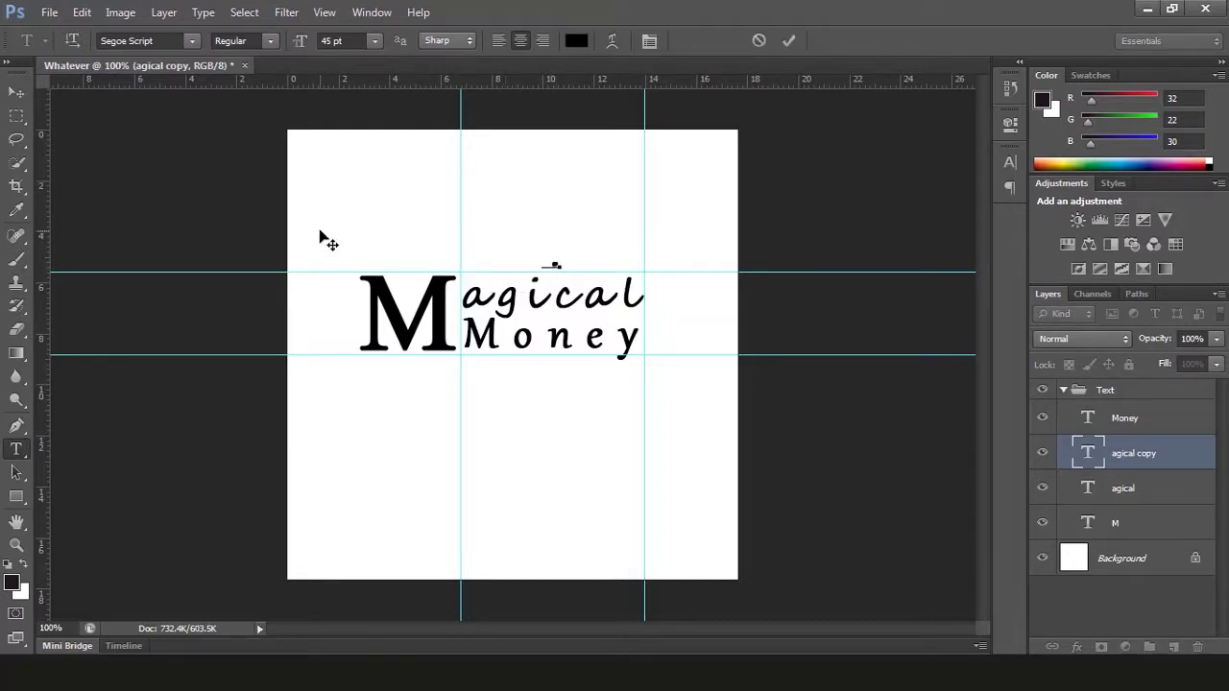
text(.)
click(21, 89)
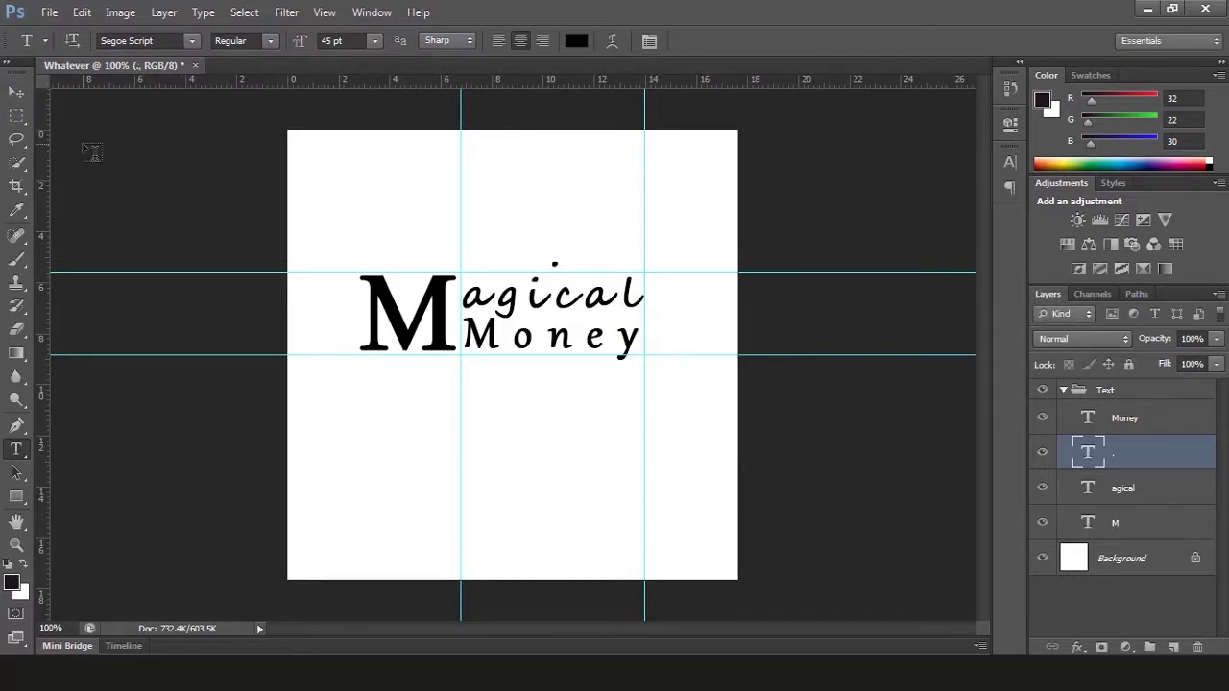
key(v)
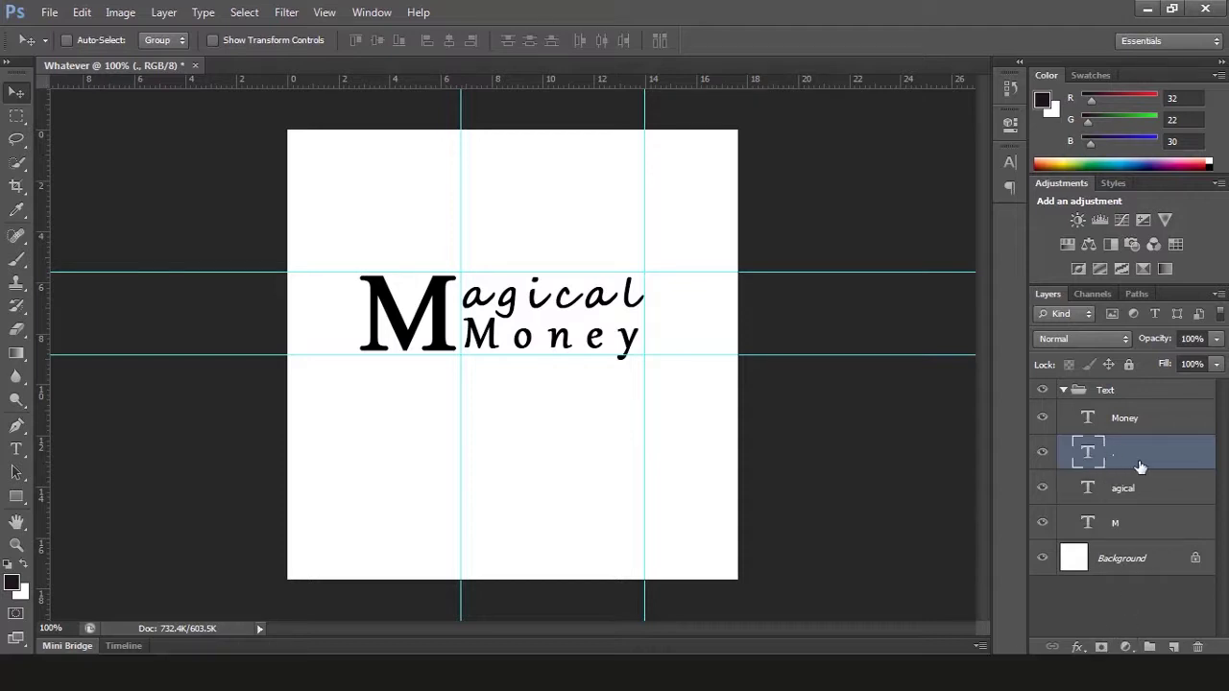
Color the period over the i pure red (ff0000) and collapse the Text group.
click(1079, 649)
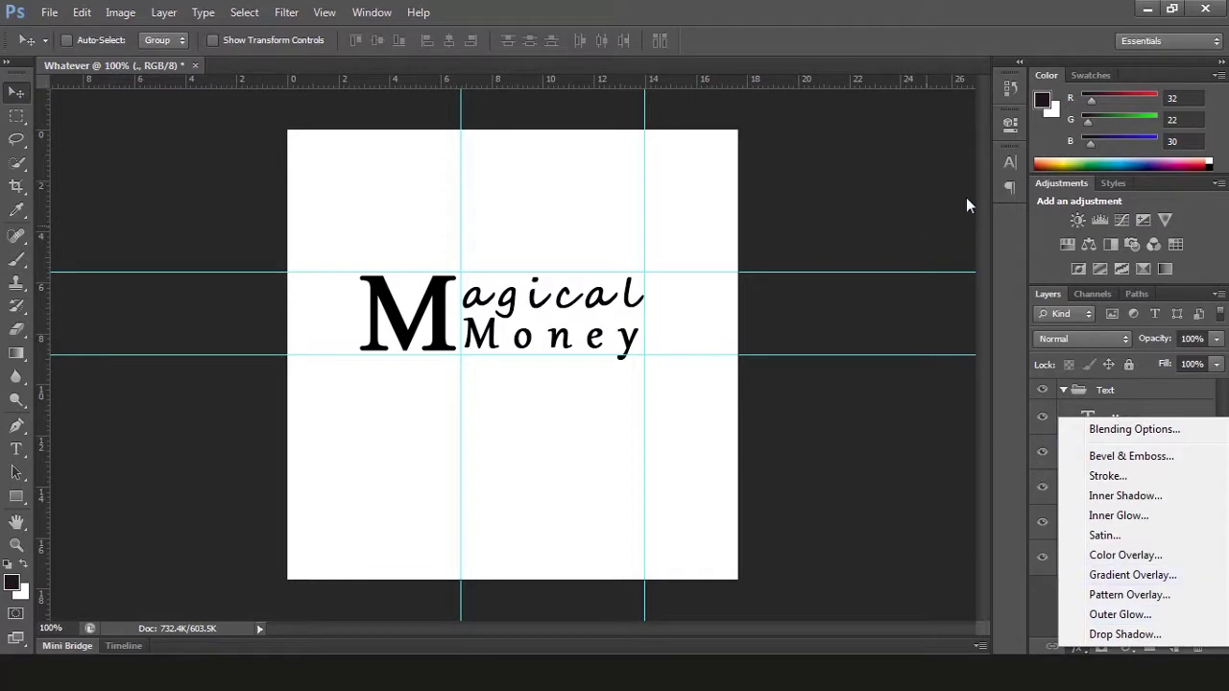
click(1020, 159)
click(1021, 160)
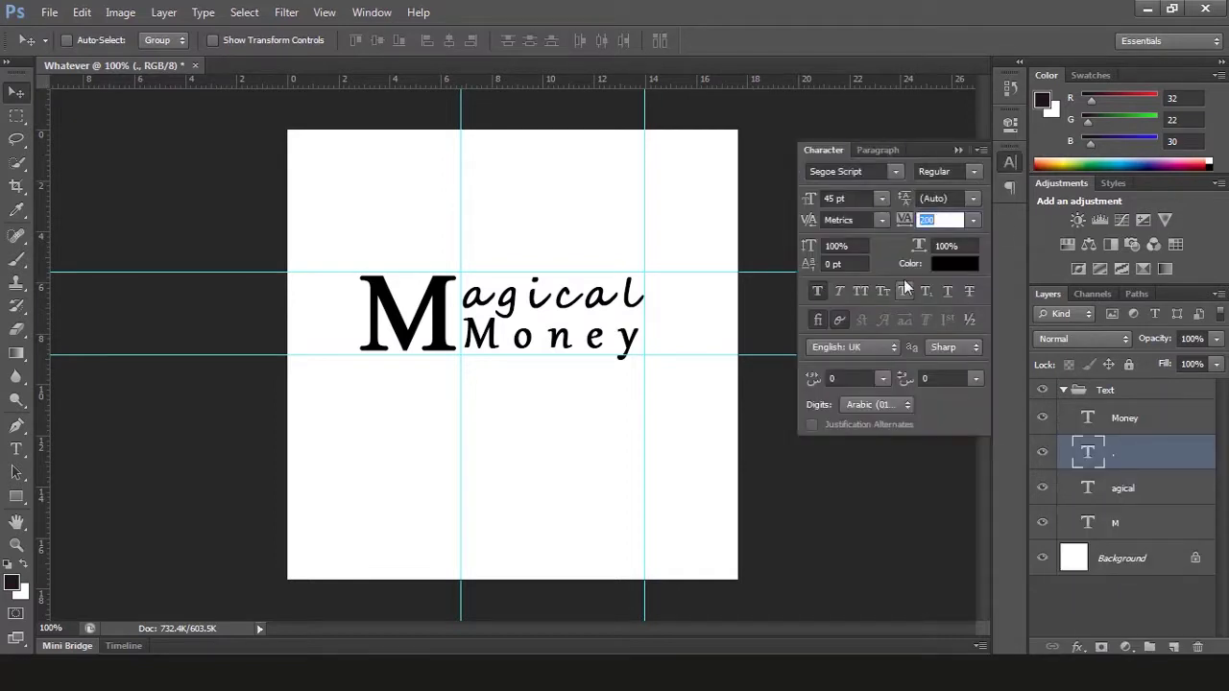
click(958, 265)
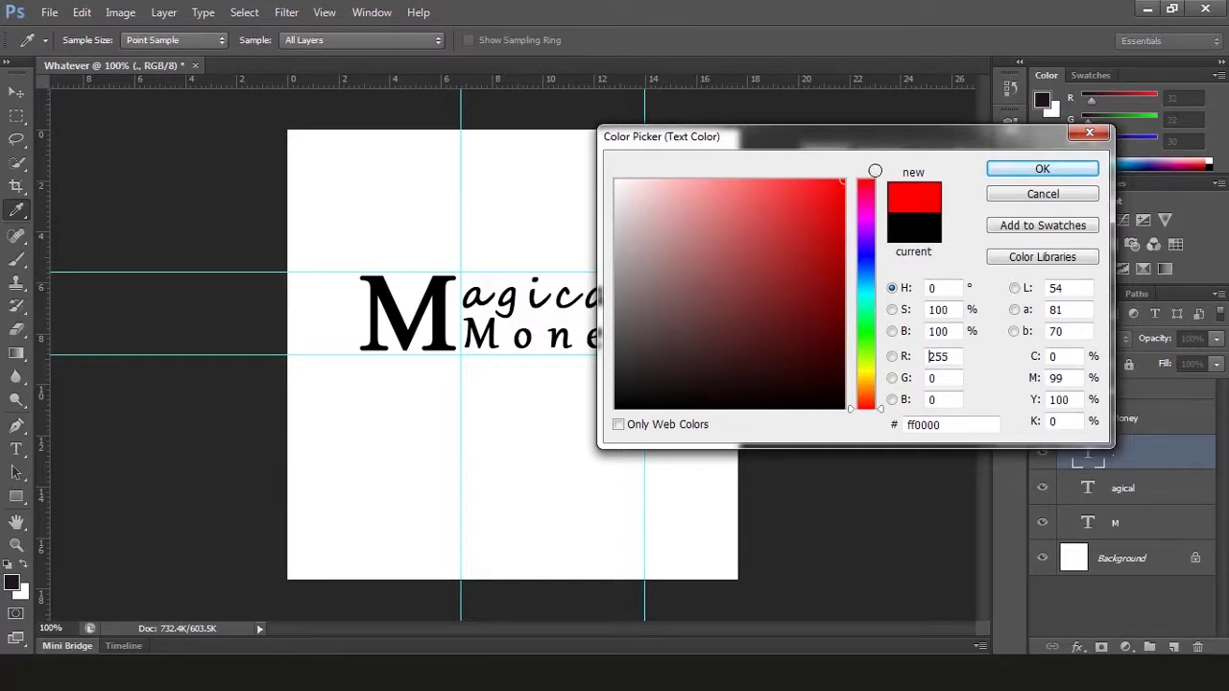
drag(816, 198, 869, 172)
drag(874, 332, 871, 255)
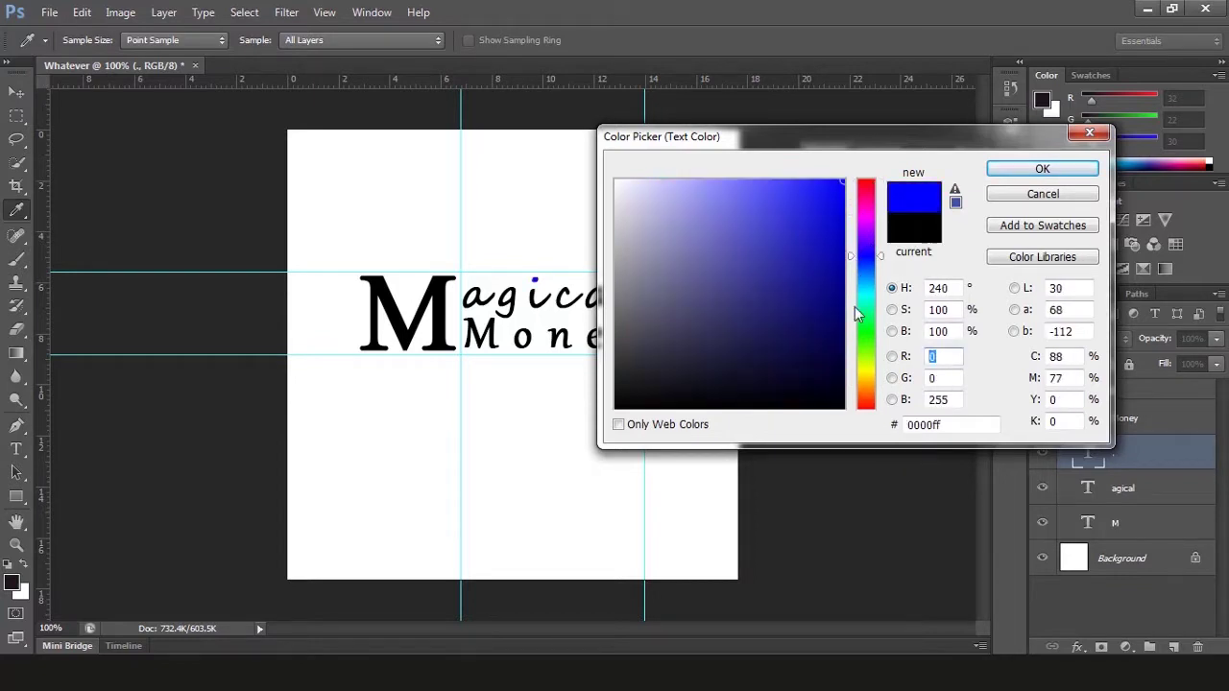
drag(854, 306, 869, 406)
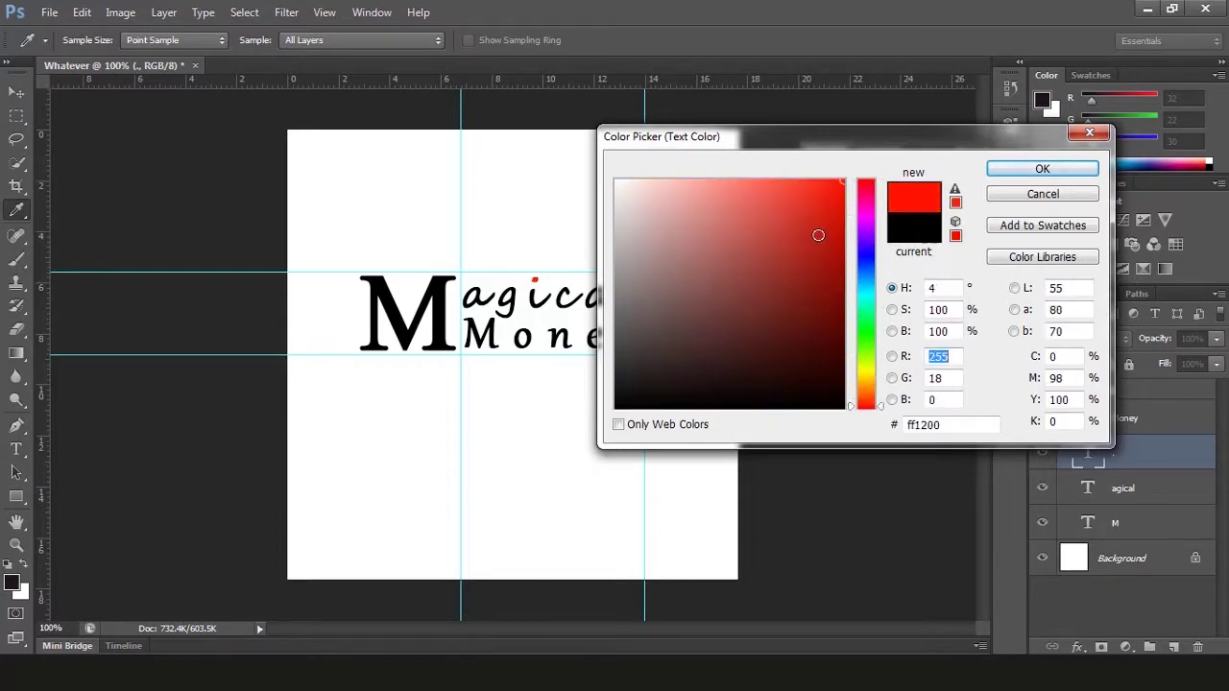
click(868, 409)
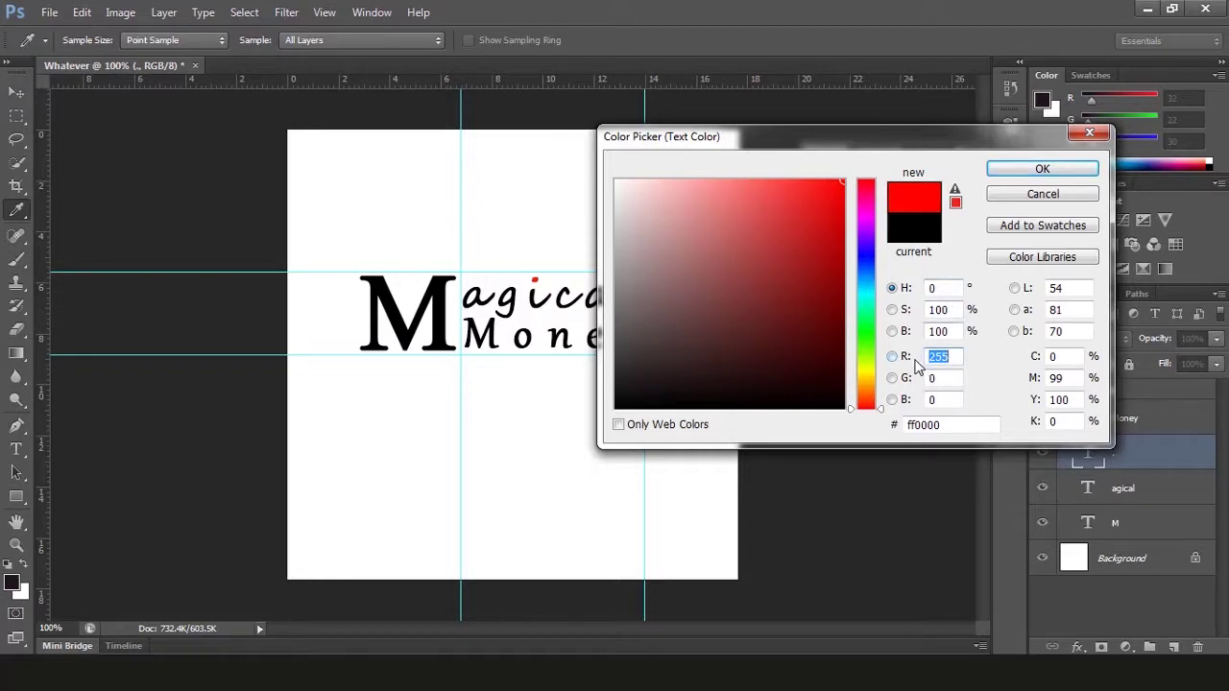
click(1010, 170)
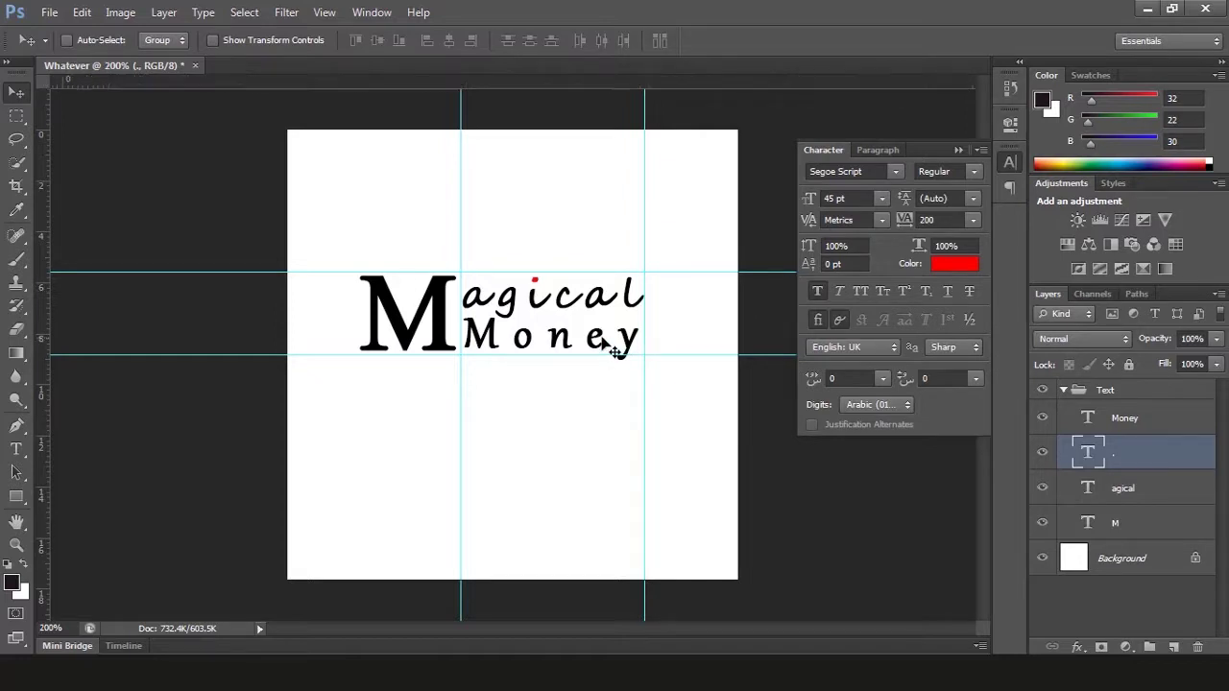
key(ctrl+plus)
key(ctrl+minus)
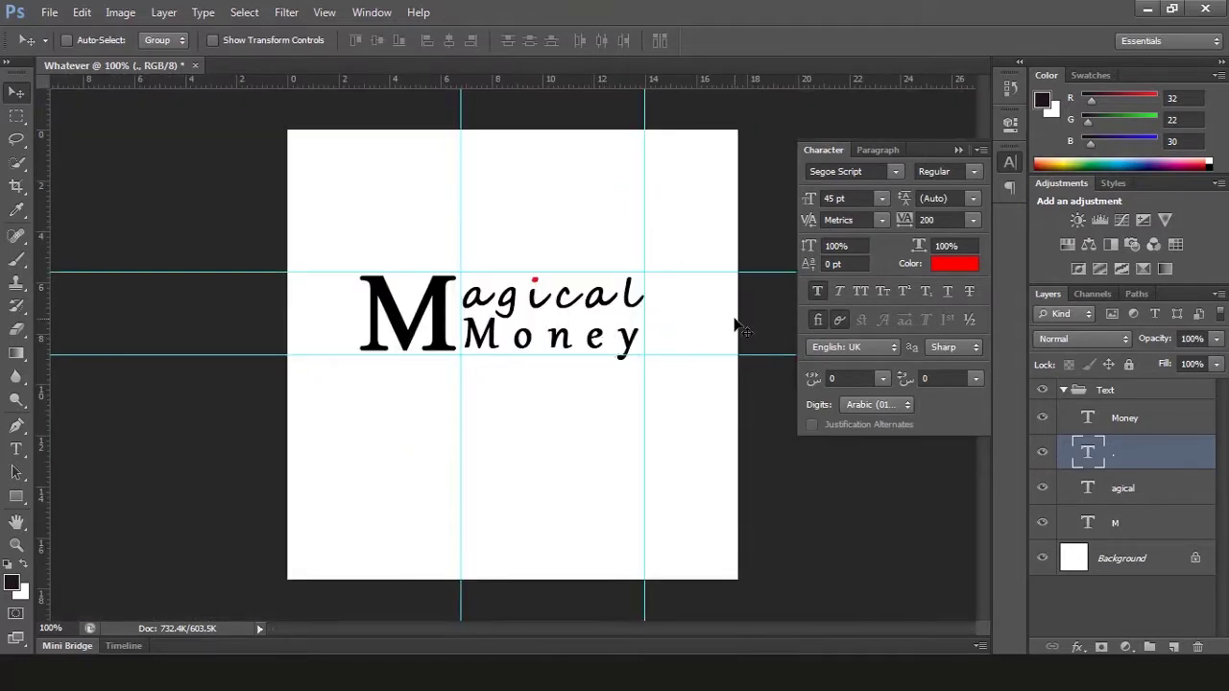
click(1072, 393)
click(956, 151)
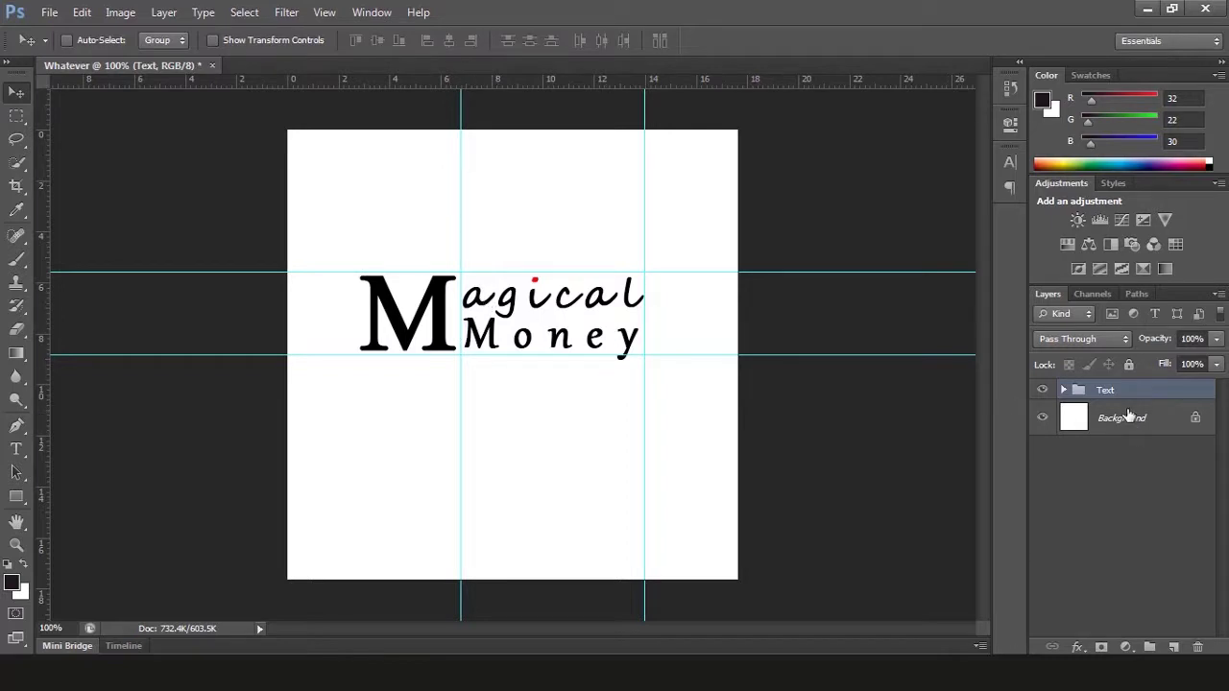
Add a Drop Shadow to the M layer in the Text group with its opacity reduced to 65%.
click(1063, 390)
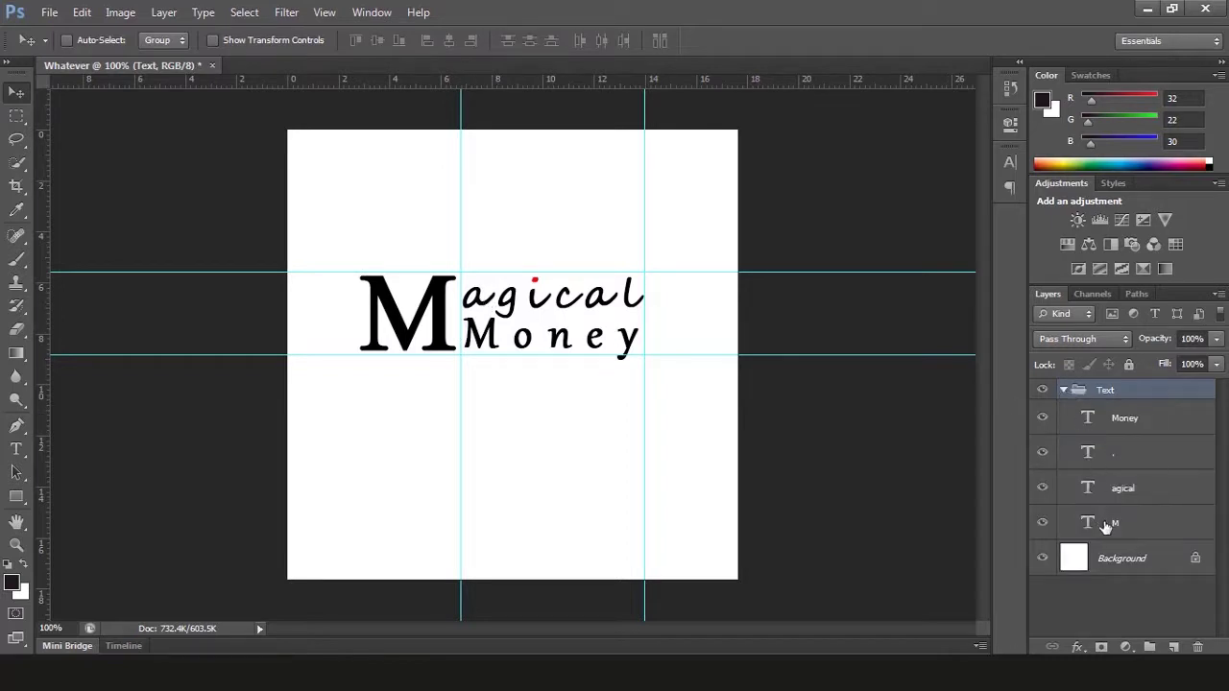
click(1104, 523)
click(1078, 647)
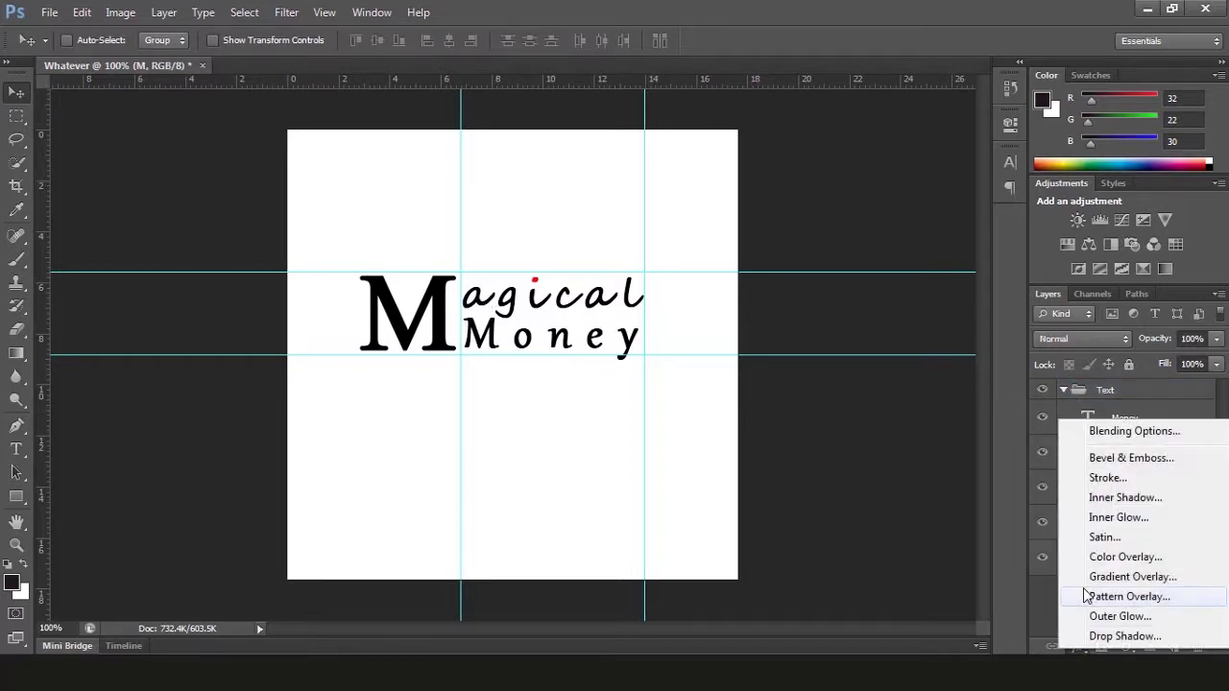
click(1108, 635)
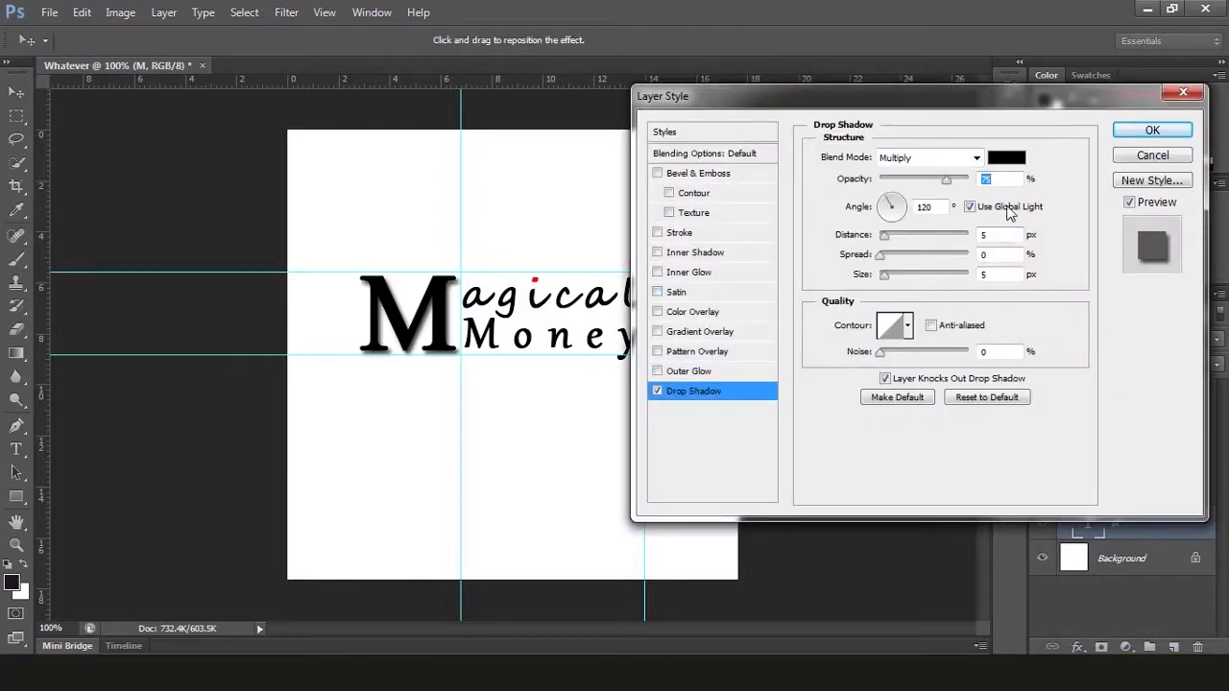
drag(1009, 90, 1006, 134)
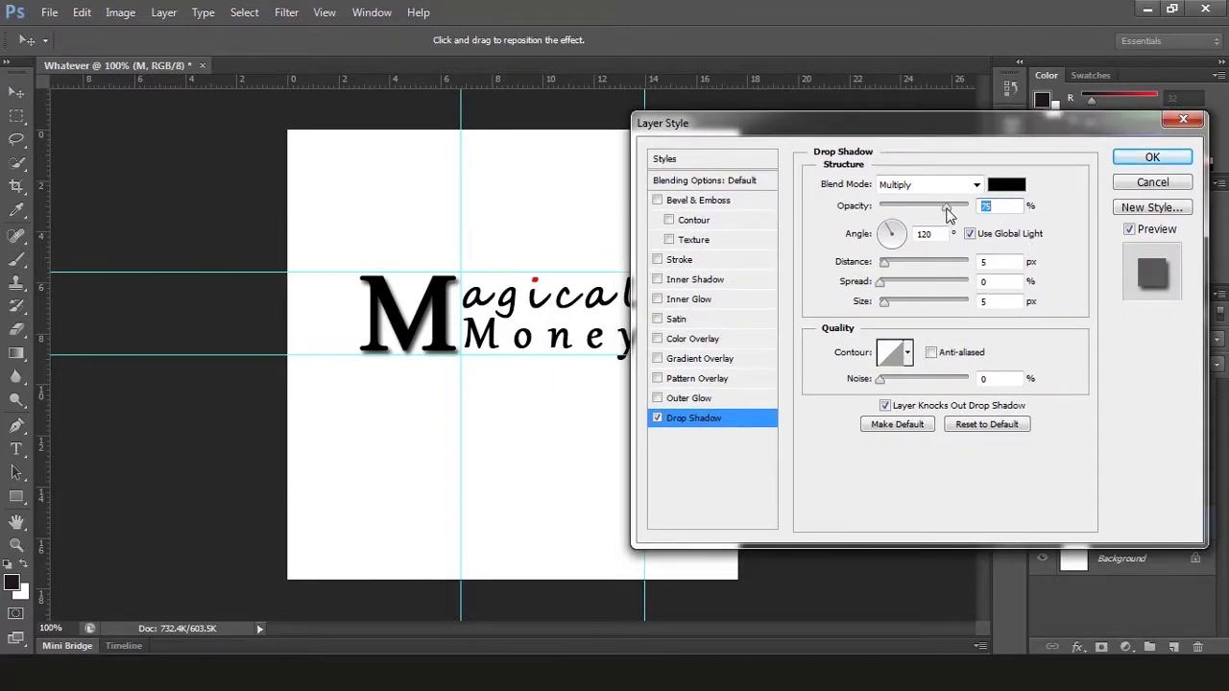
drag(945, 208, 939, 208)
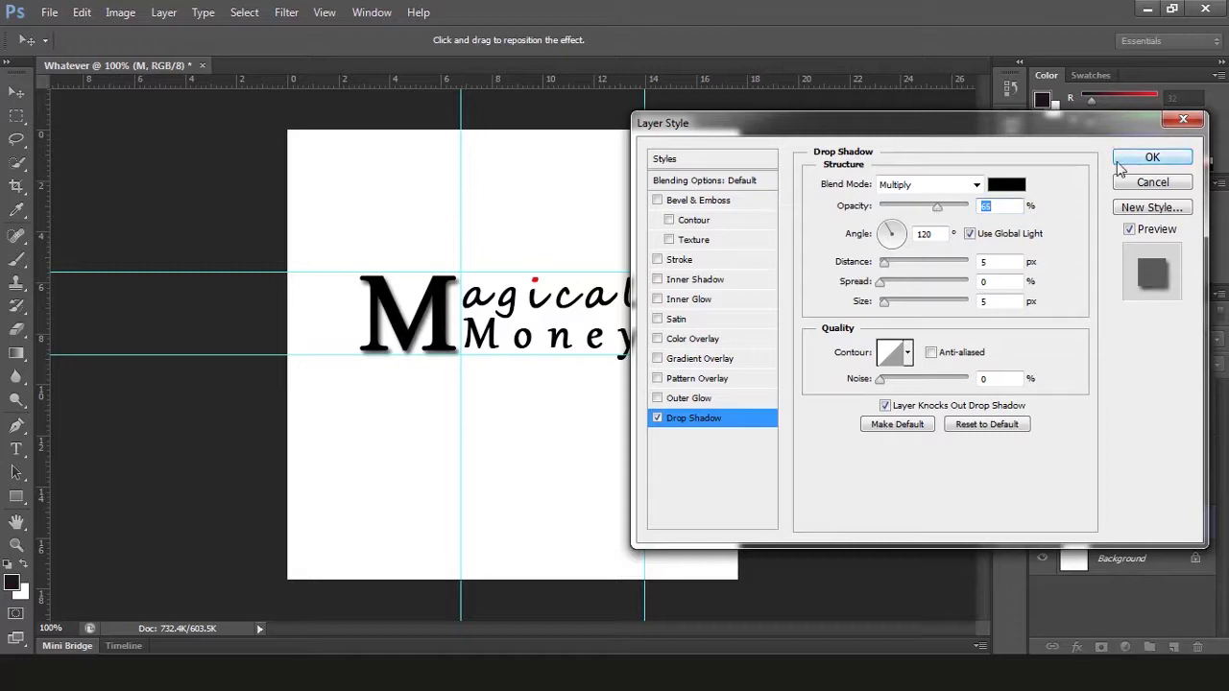
Try a Stroke effect on the M layer with dark red and dark green colors, discard the color changes and turn the stroke off.
click(678, 261)
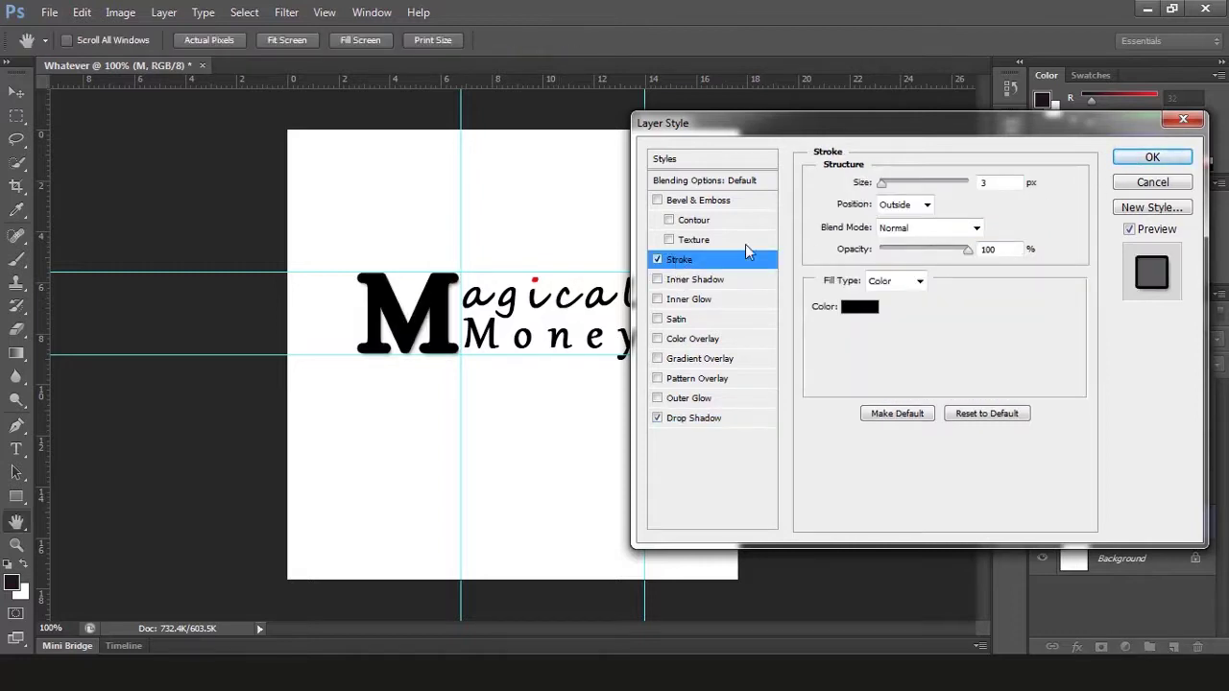
click(862, 310)
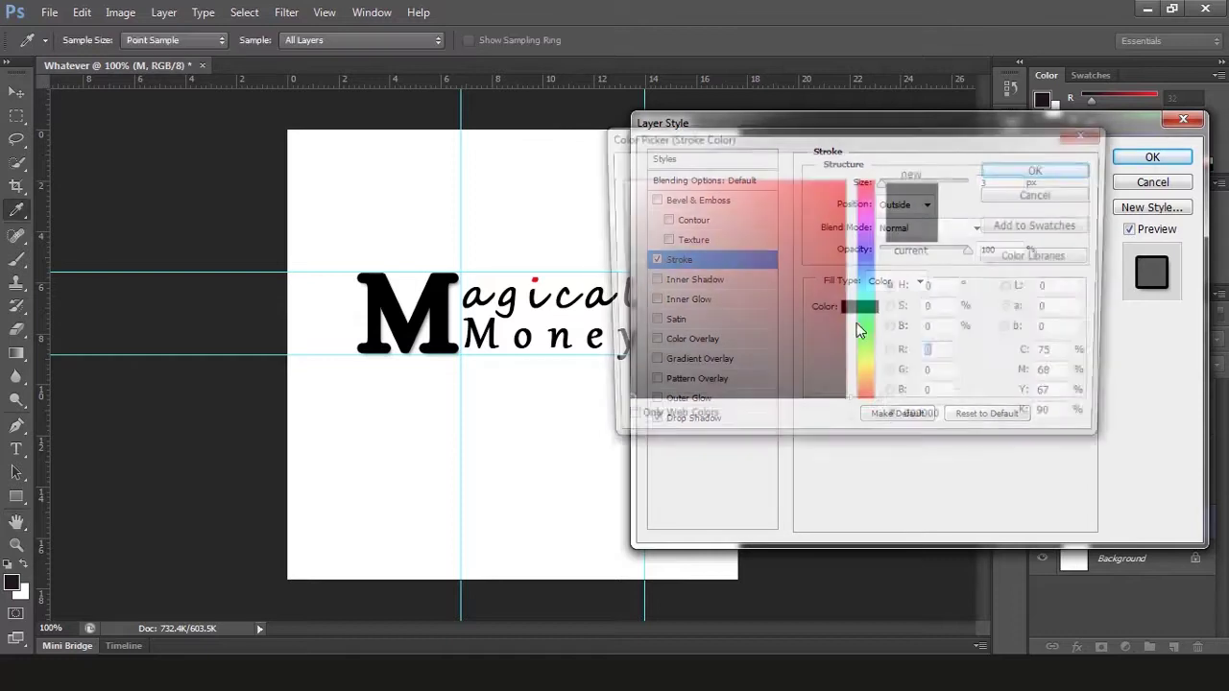
mouse_move(759, 260)
mouse_down()
mouse_move(748, 297)
mouse_move(762, 365)
mouse_move(667, 370)
mouse_move(755, 381)
mouse_move(772, 359)
mouse_up()
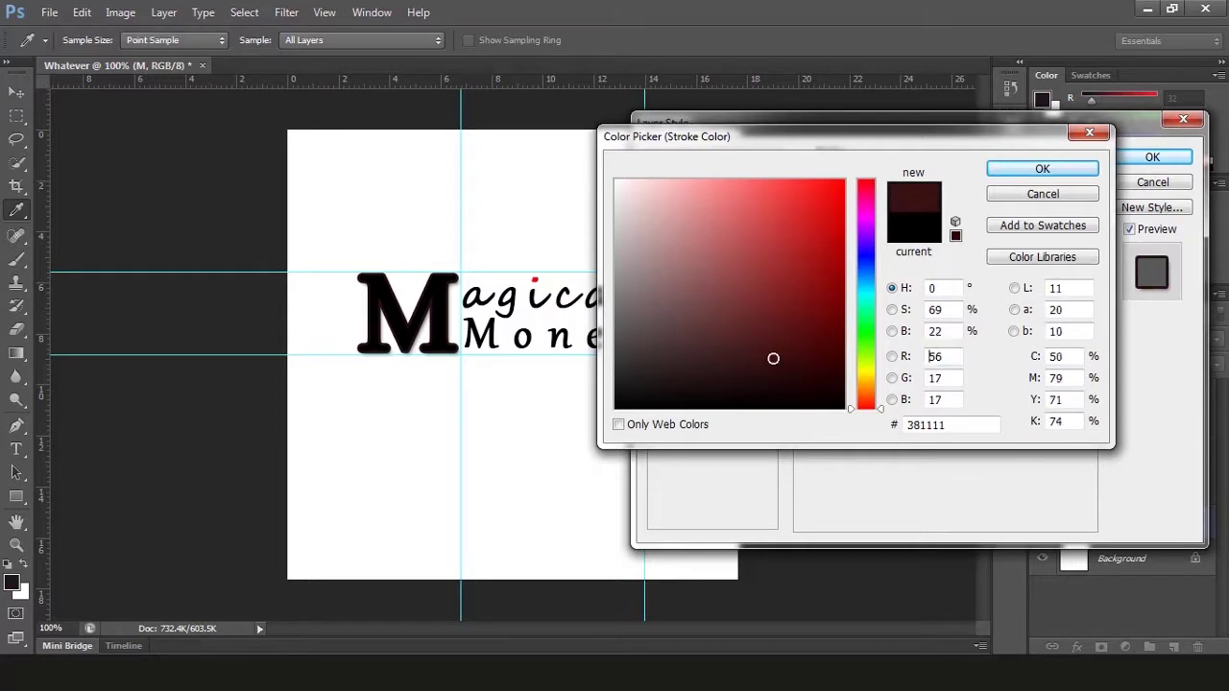
click(768, 380)
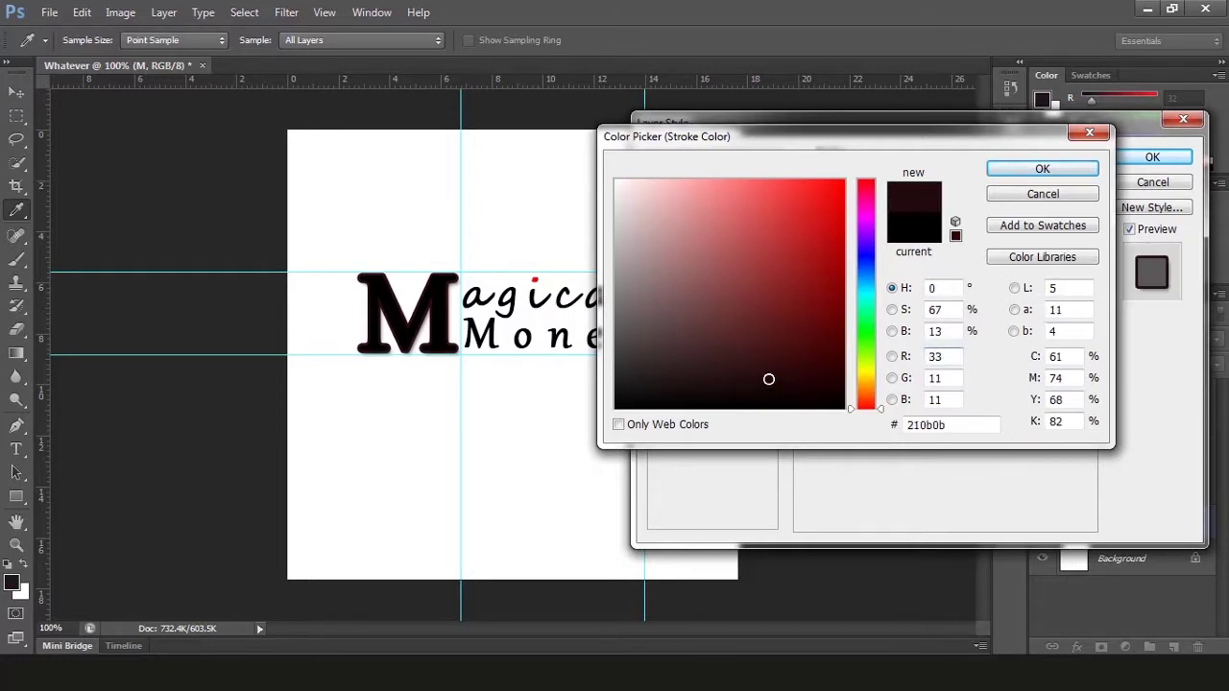
click(762, 365)
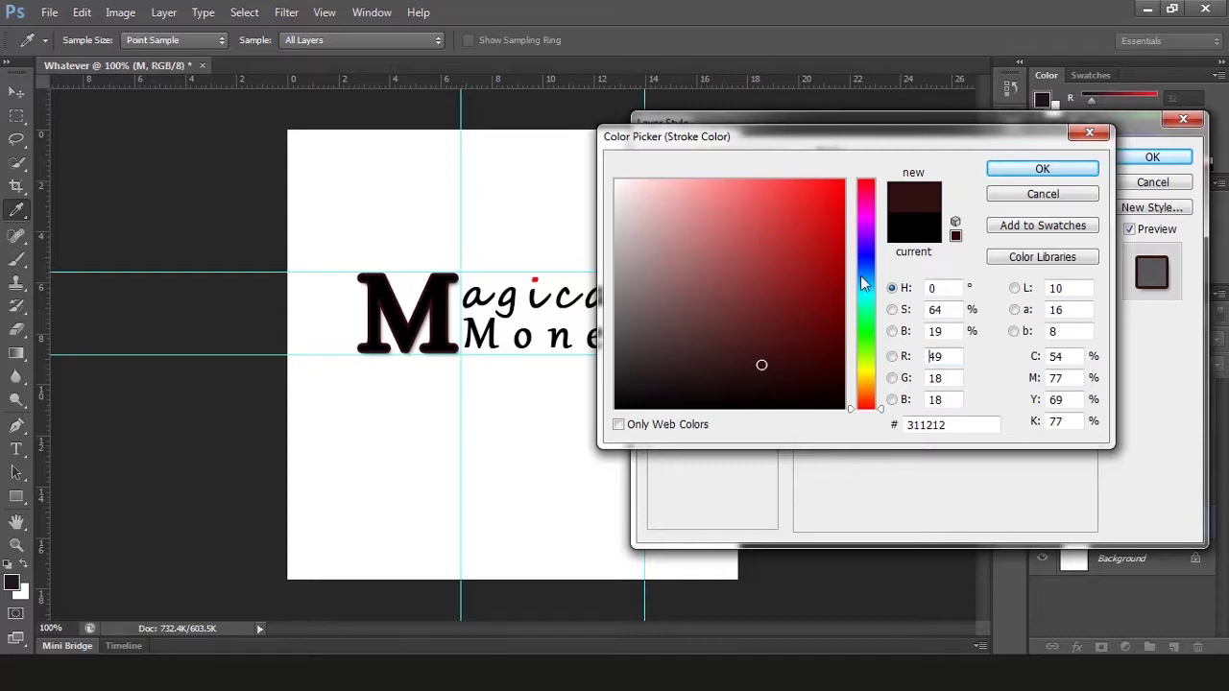
drag(861, 272, 866, 319)
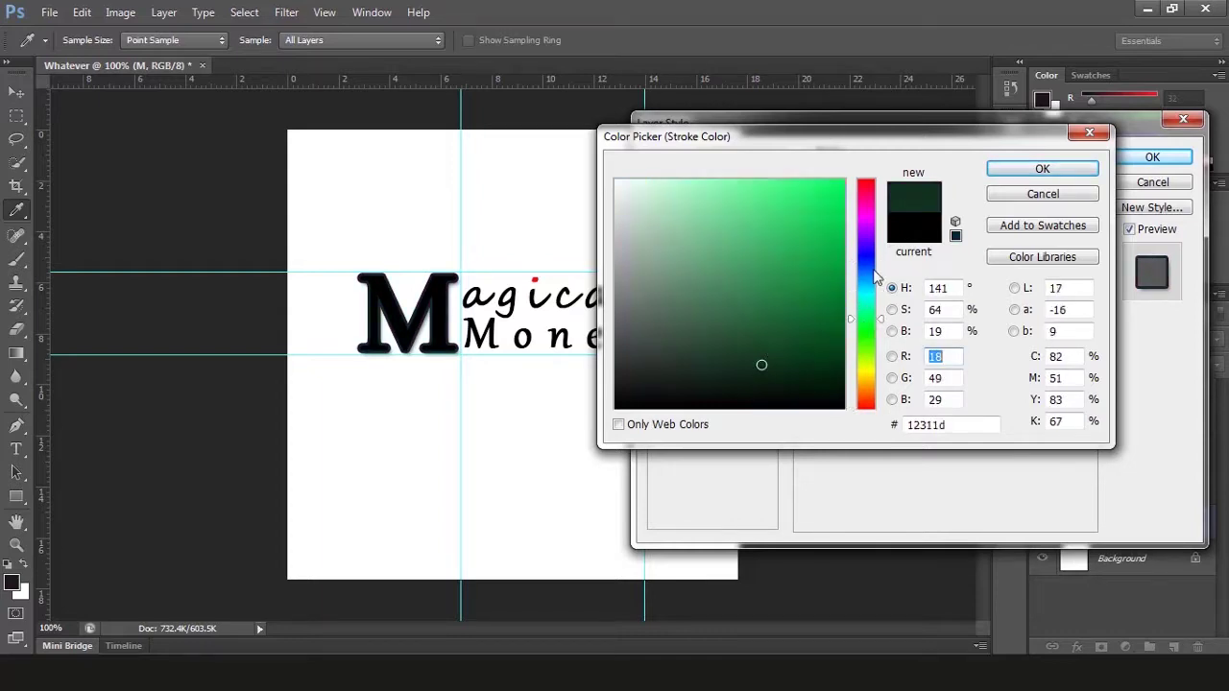
click(1088, 132)
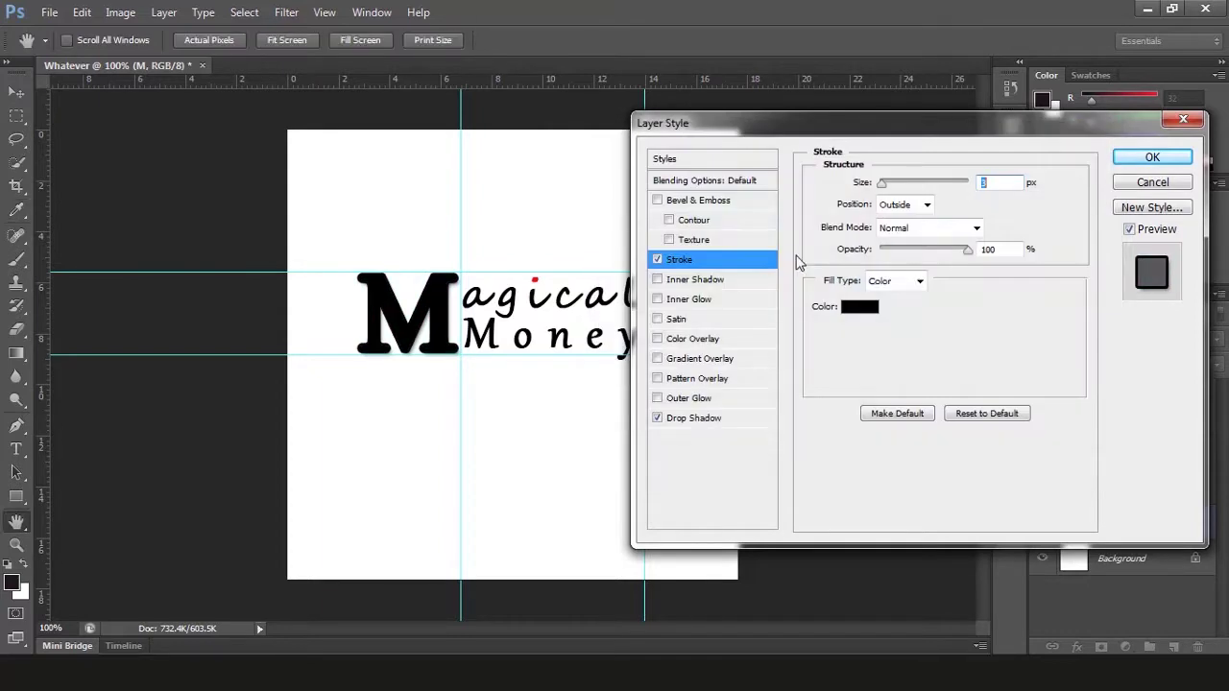
click(860, 307)
click(1080, 139)
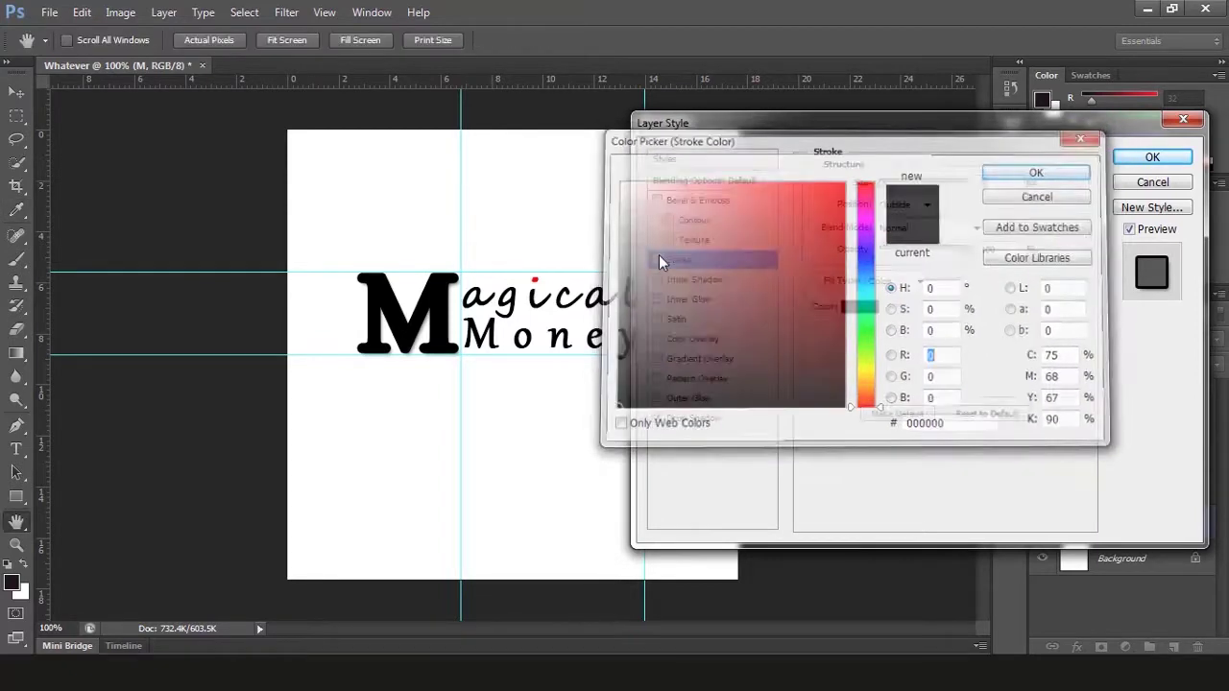
click(658, 259)
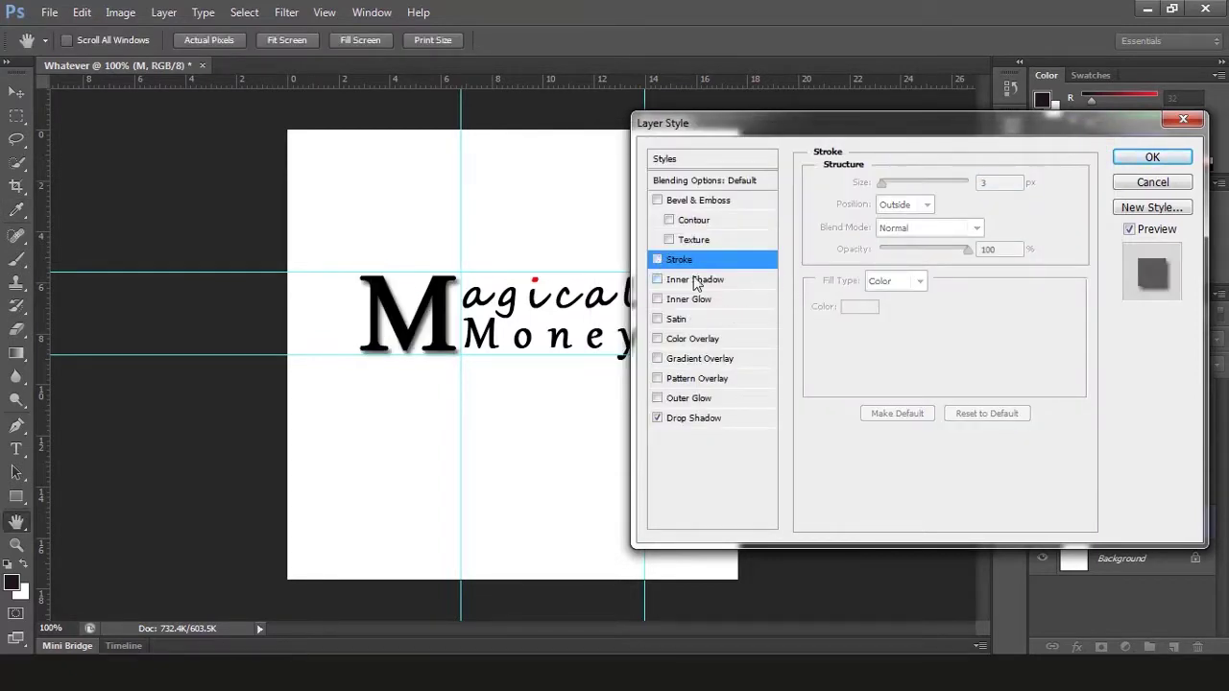
Apply the layer style to the M and collapse the Text group.
click(1152, 158)
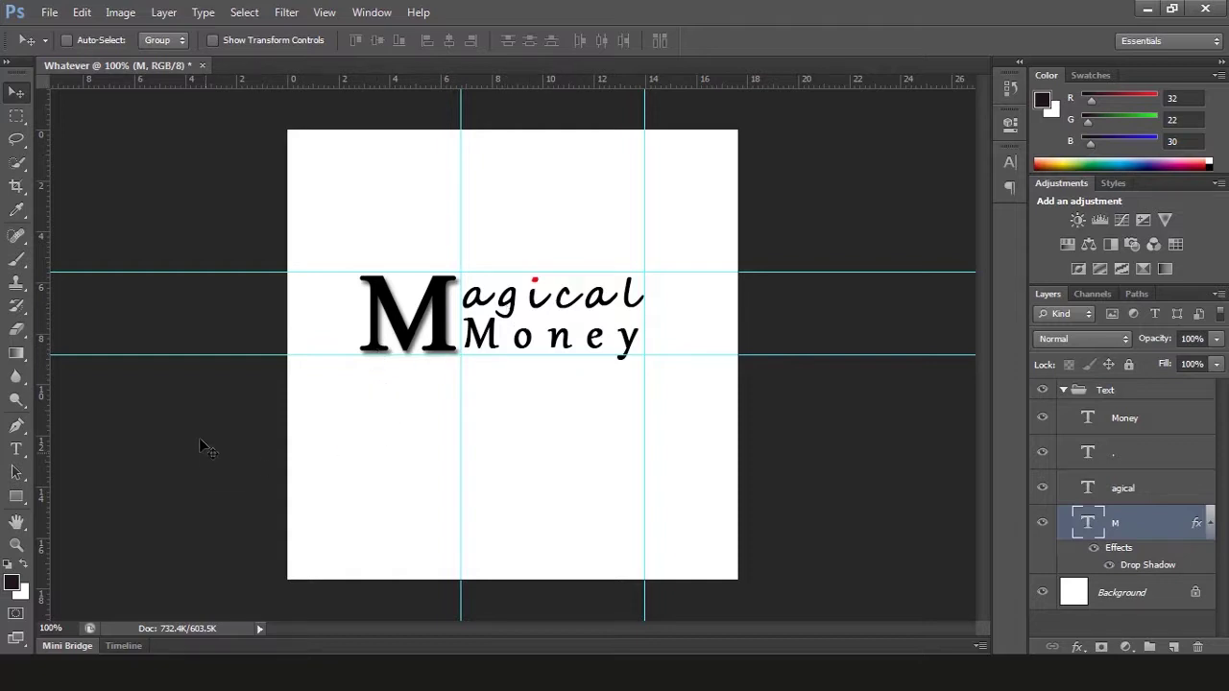
click(1062, 391)
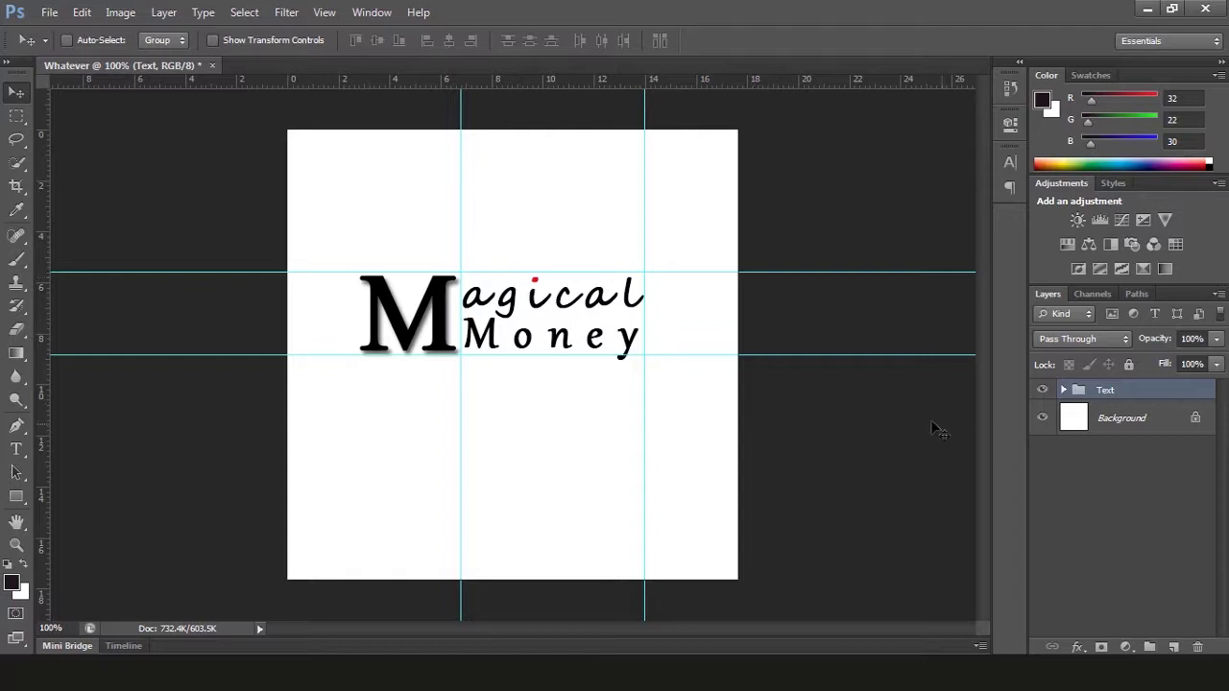
Toggle the Background layer's visibility, delete the layer and undo the deletion.
click(1043, 418)
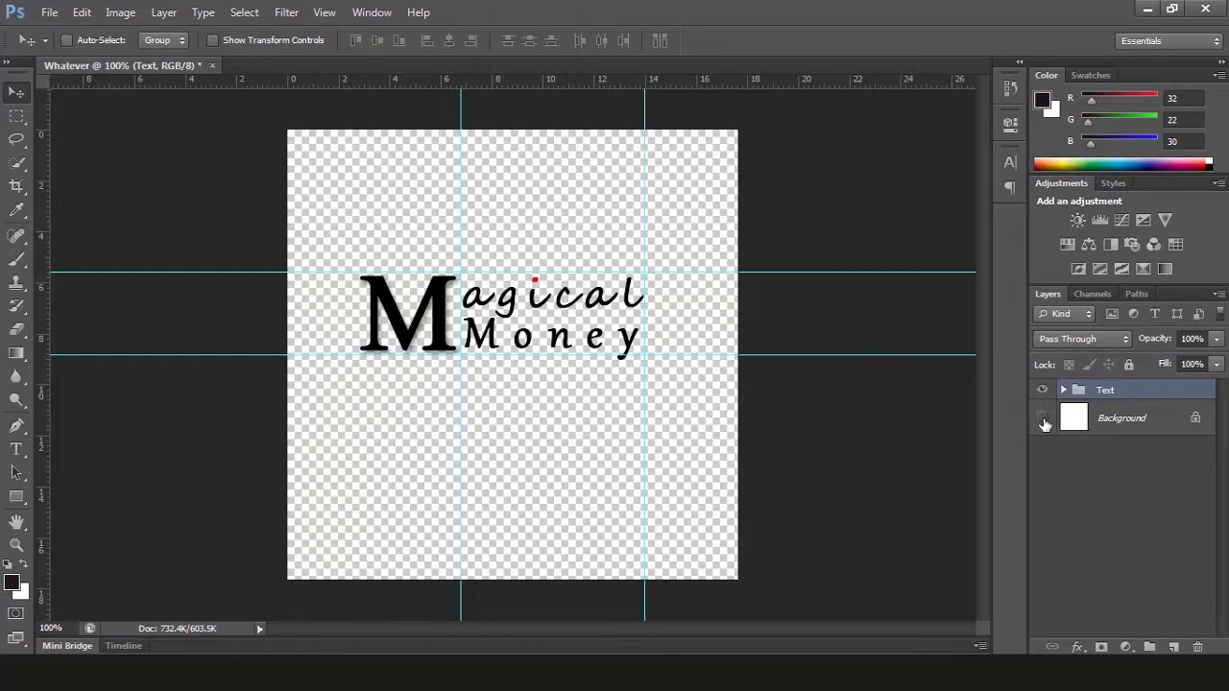
click(1043, 419)
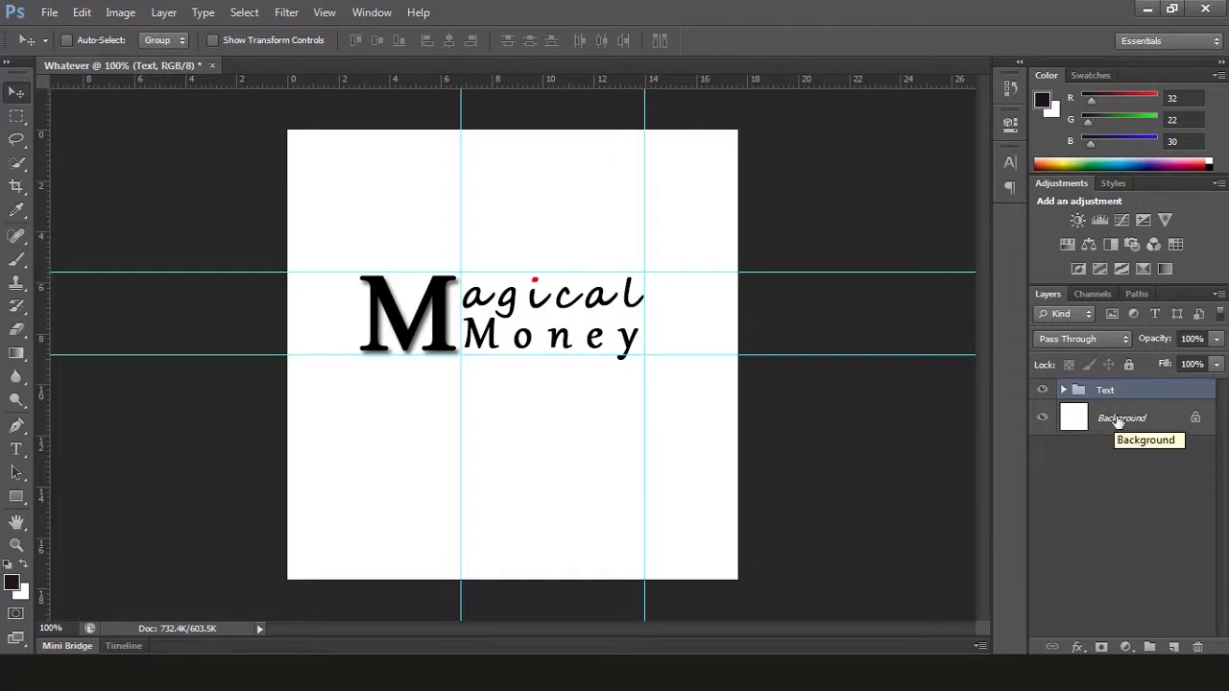
click(1118, 420)
key(Delete)
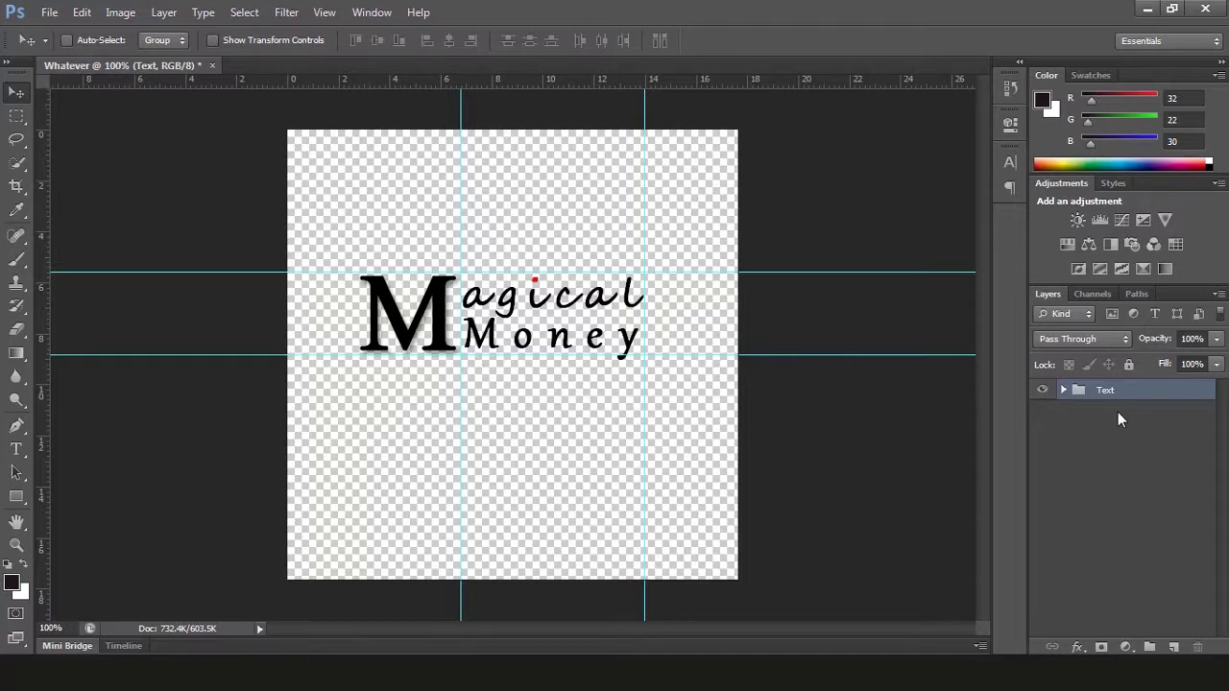
key(ctrl+z)
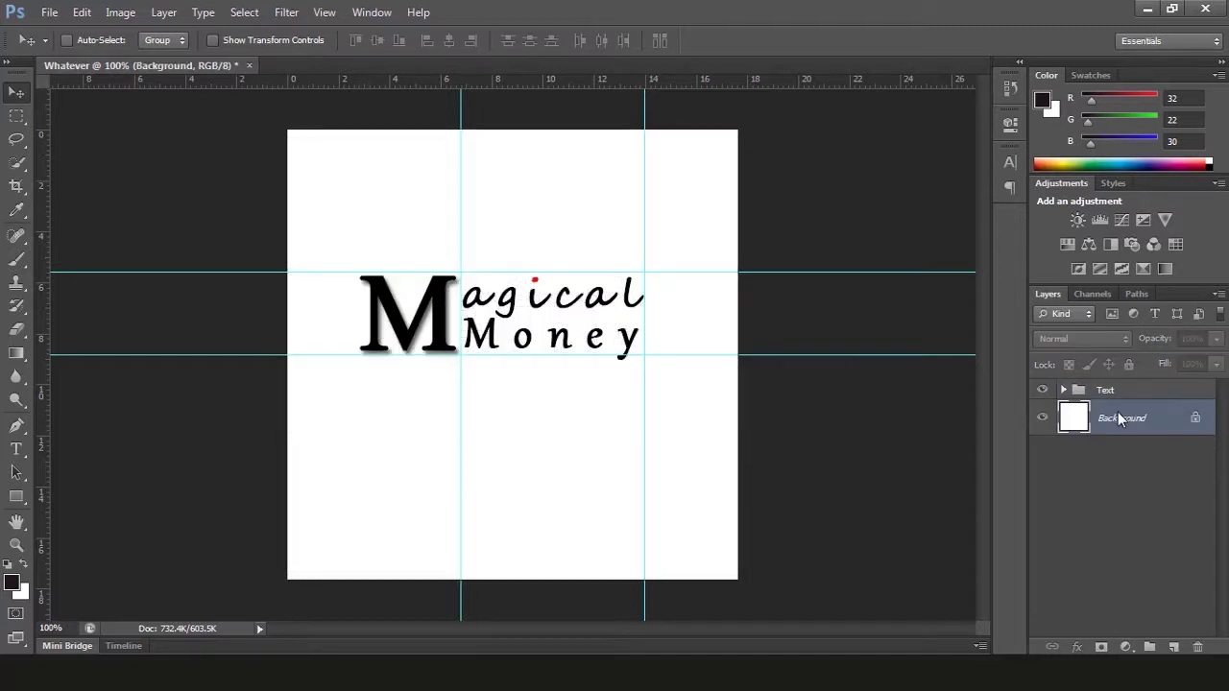
Hide the Background layer to make the canvas transparent and open the Save for Web export.
click(1042, 420)
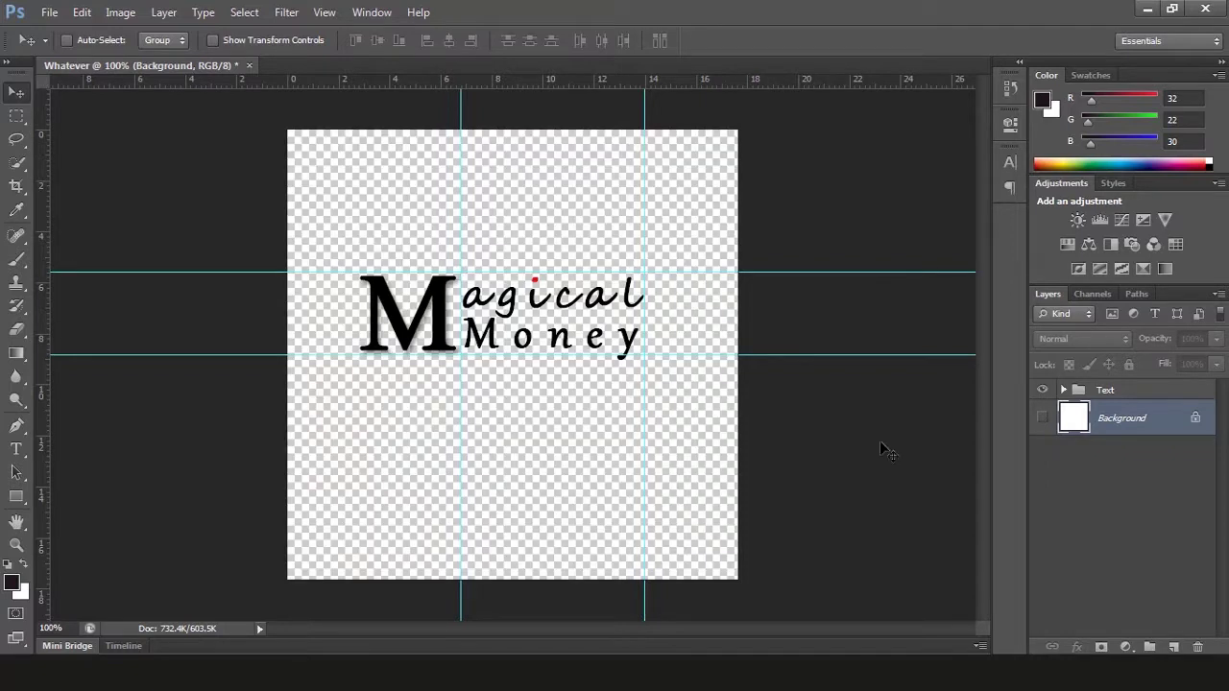
click(47, 12)
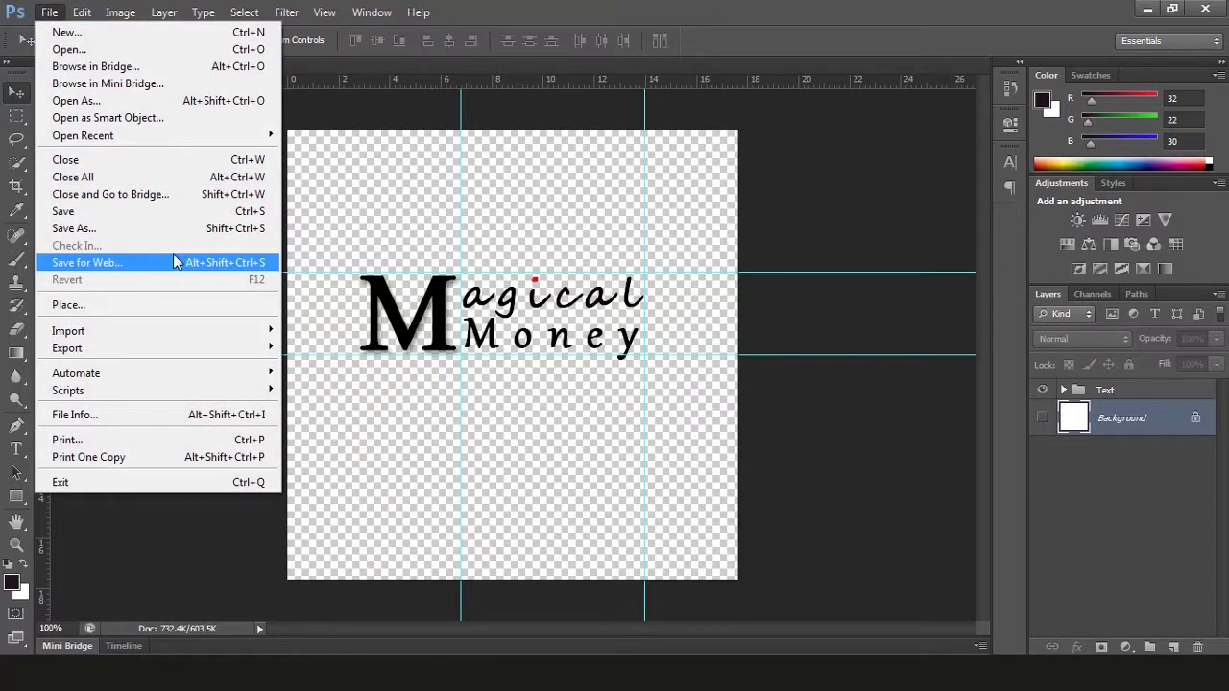
click(530, 8)
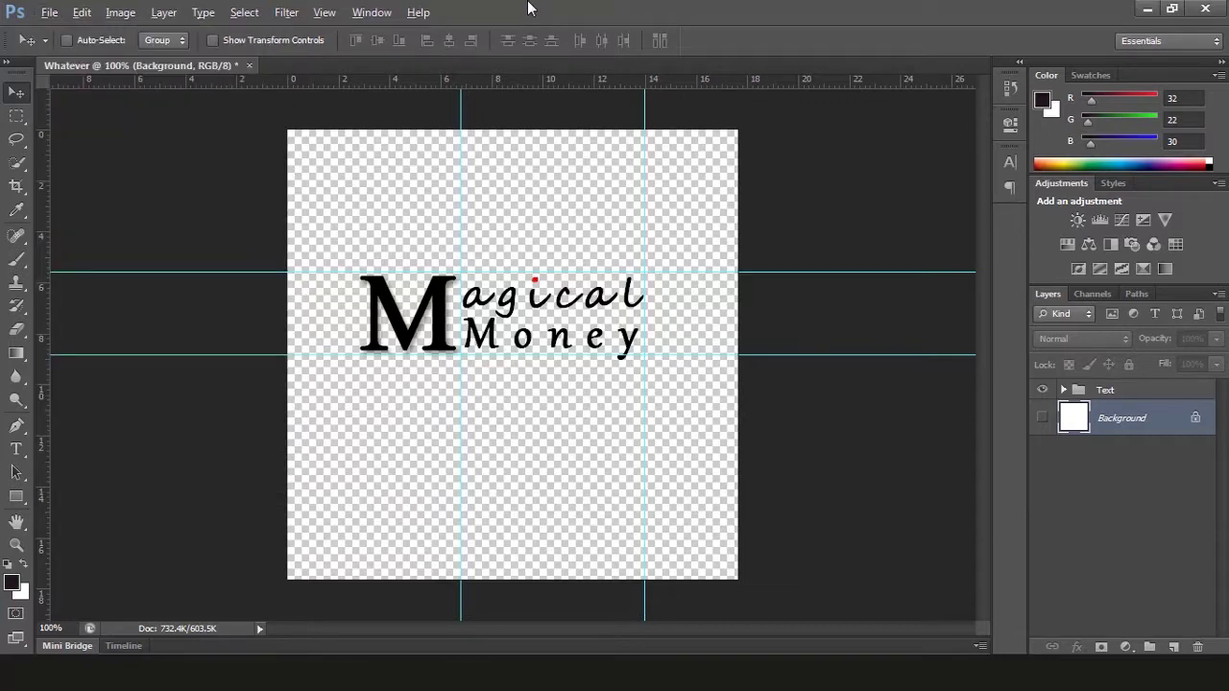
key(ctrl+alt+shift+s)
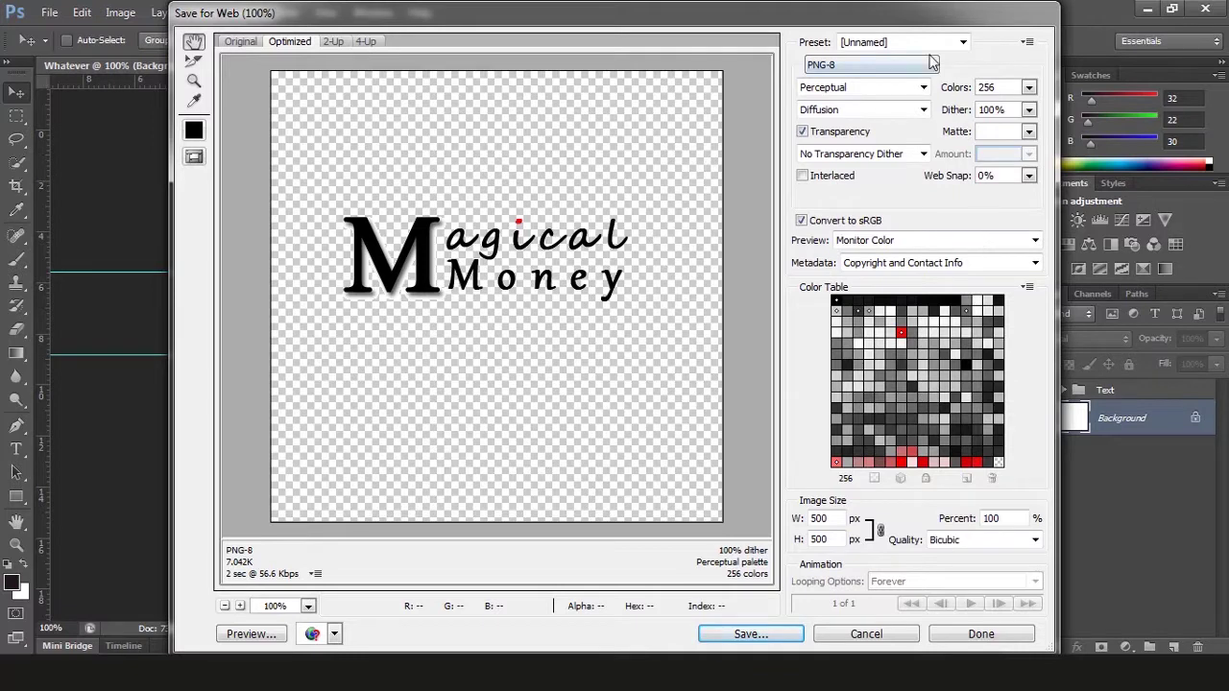
Try the PNG-24 format for the web export and switch the format back to PNG-8.
click(961, 43)
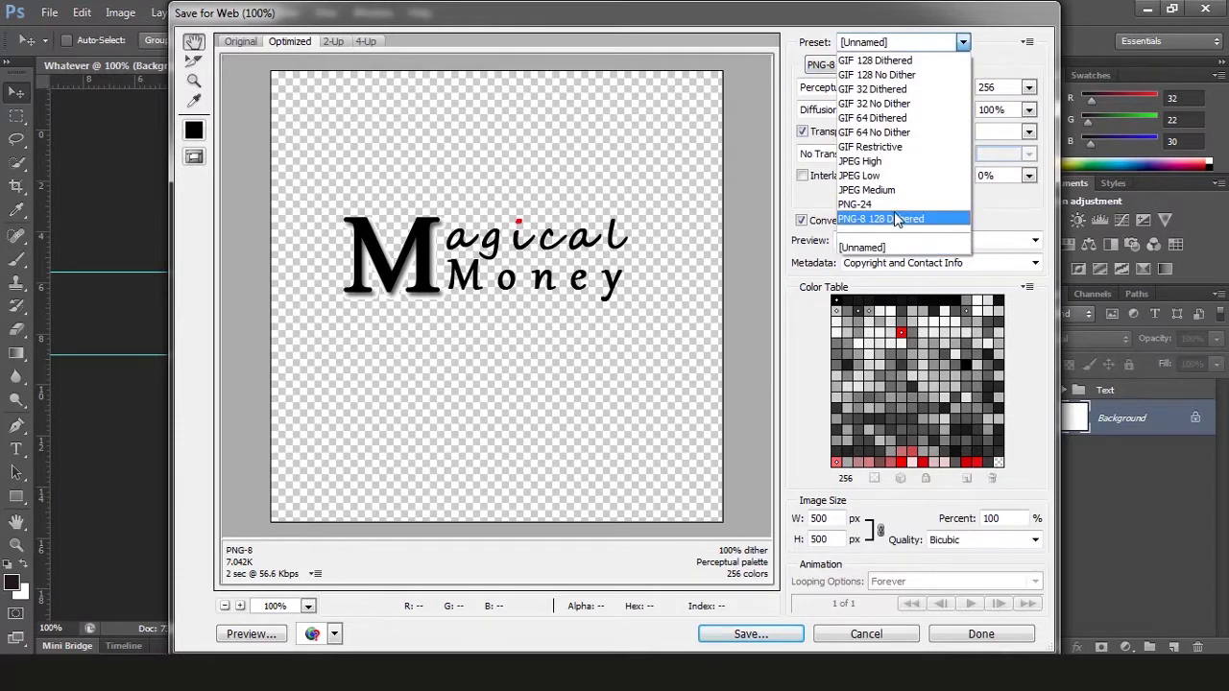
click(999, 27)
click(915, 72)
click(864, 115)
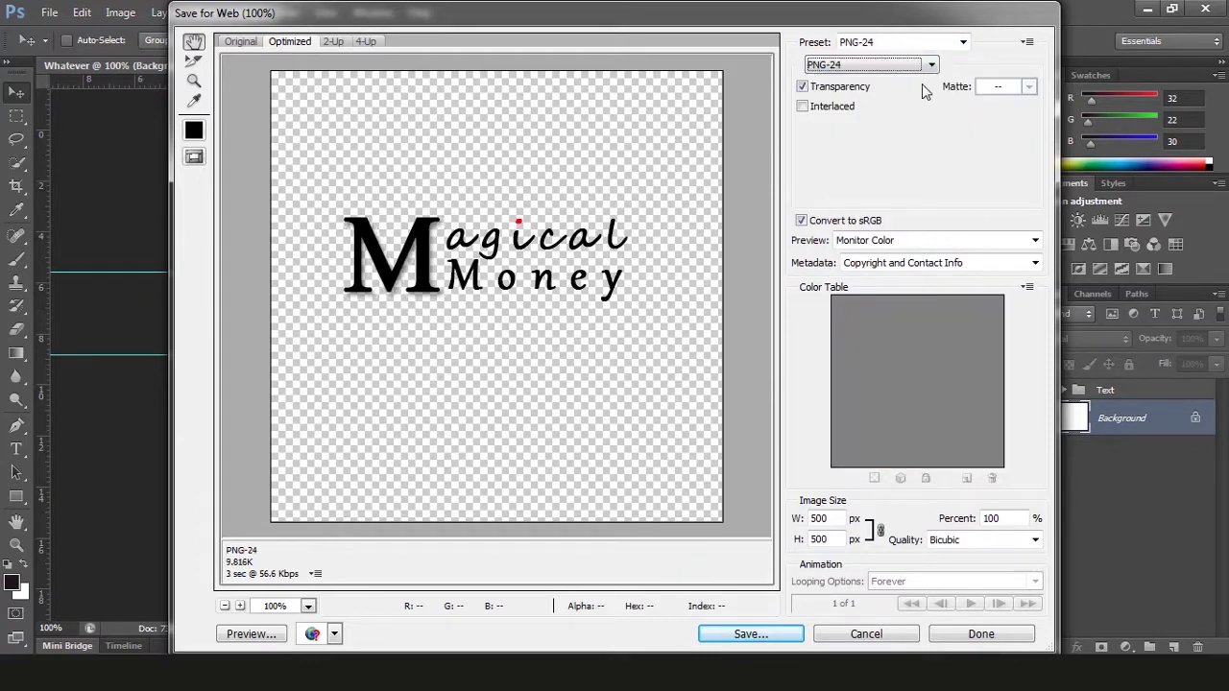
click(927, 65)
click(864, 104)
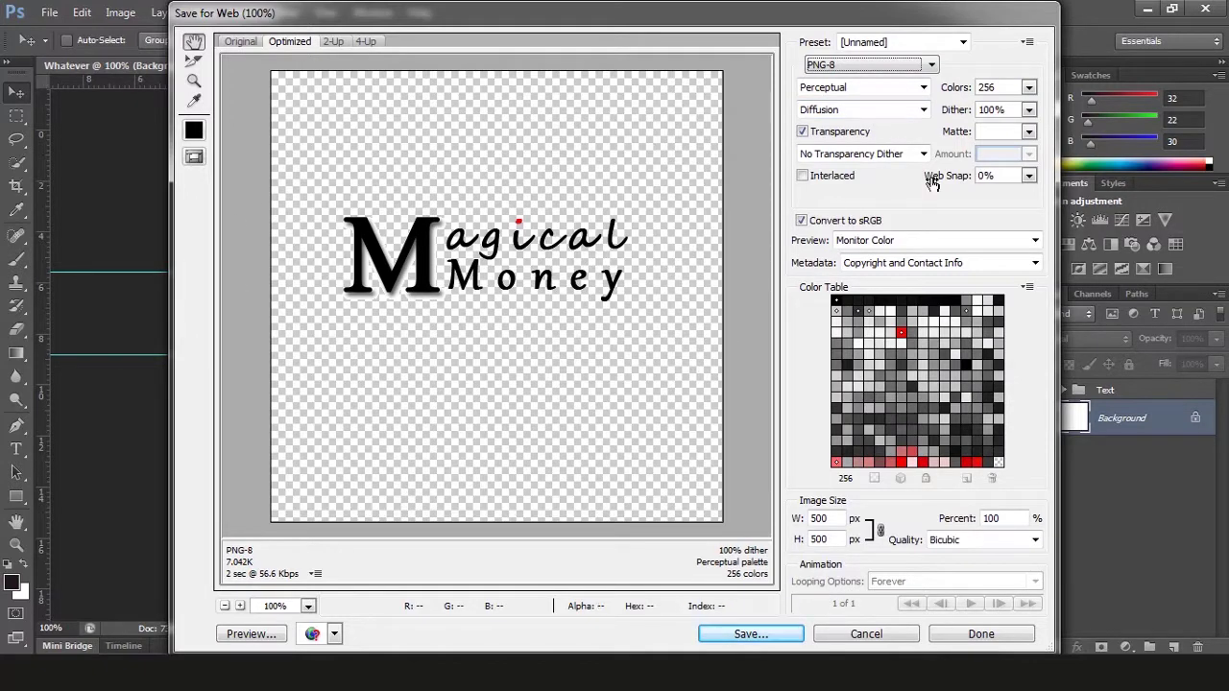
Save the optimized PNG-8 image to the Desktop under the file name Whatever.
click(751, 634)
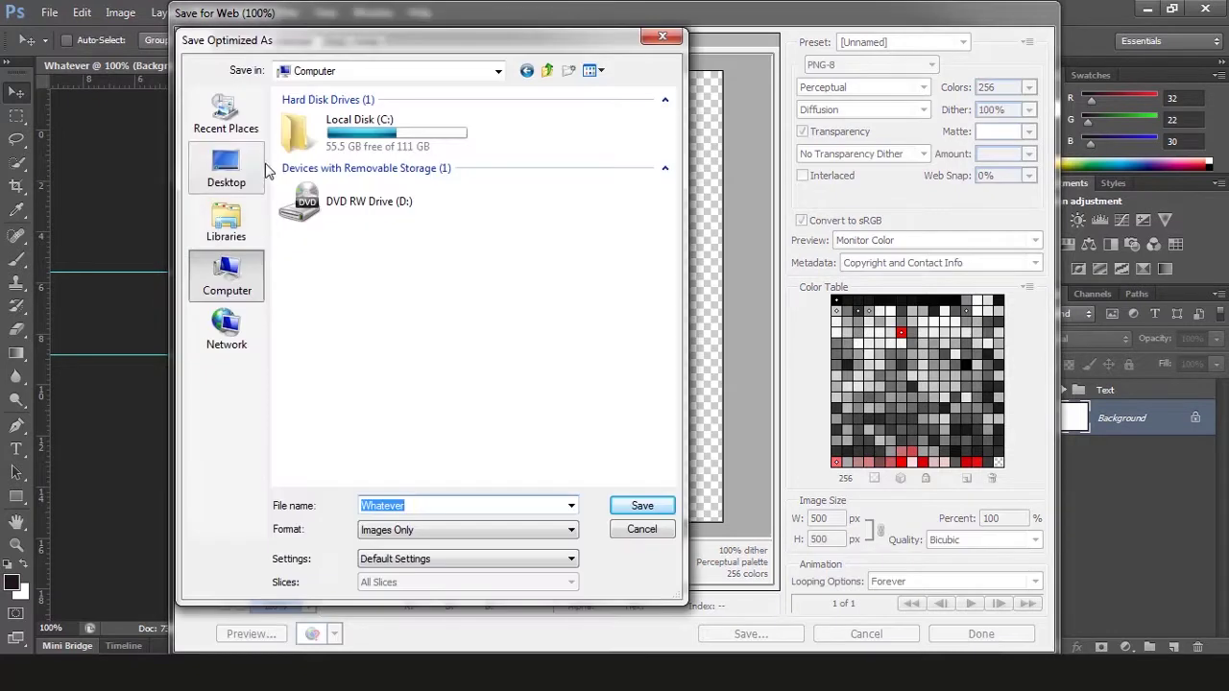
click(263, 165)
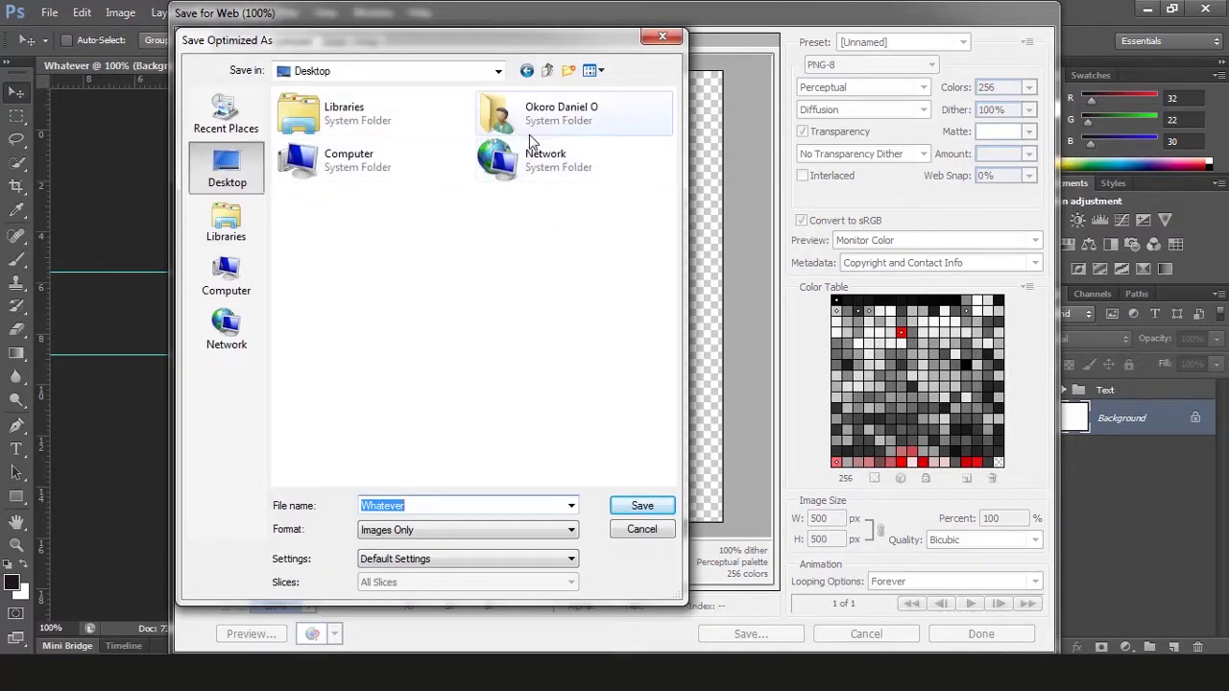
click(641, 506)
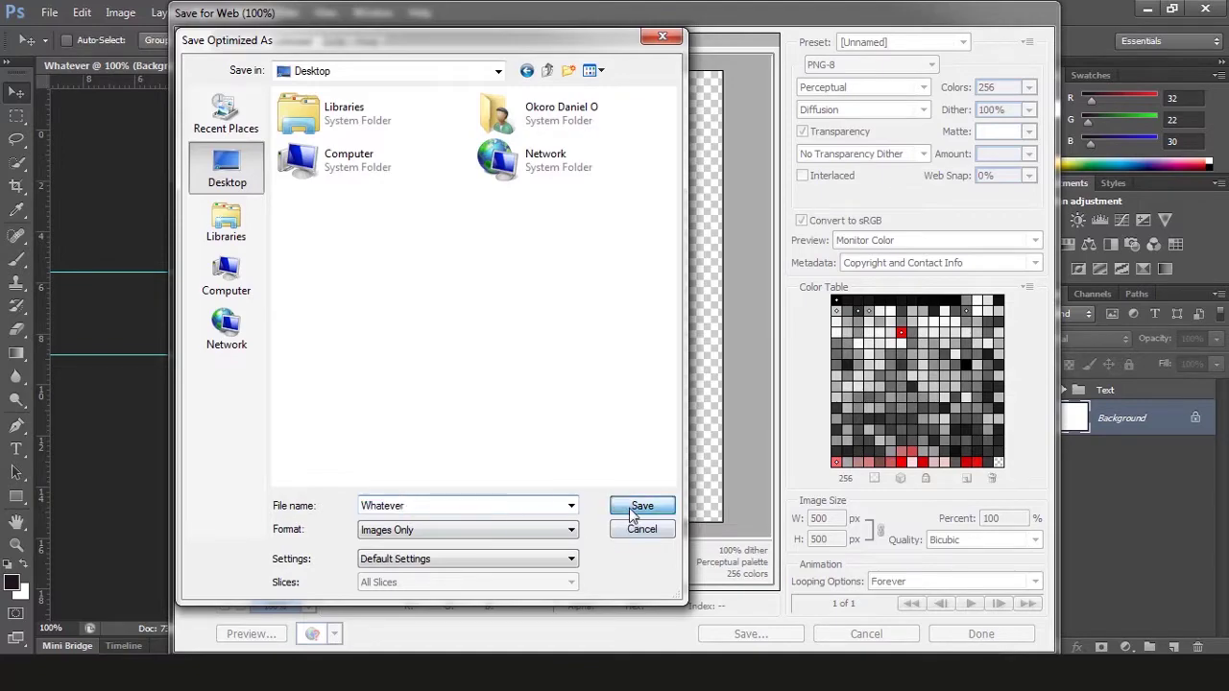